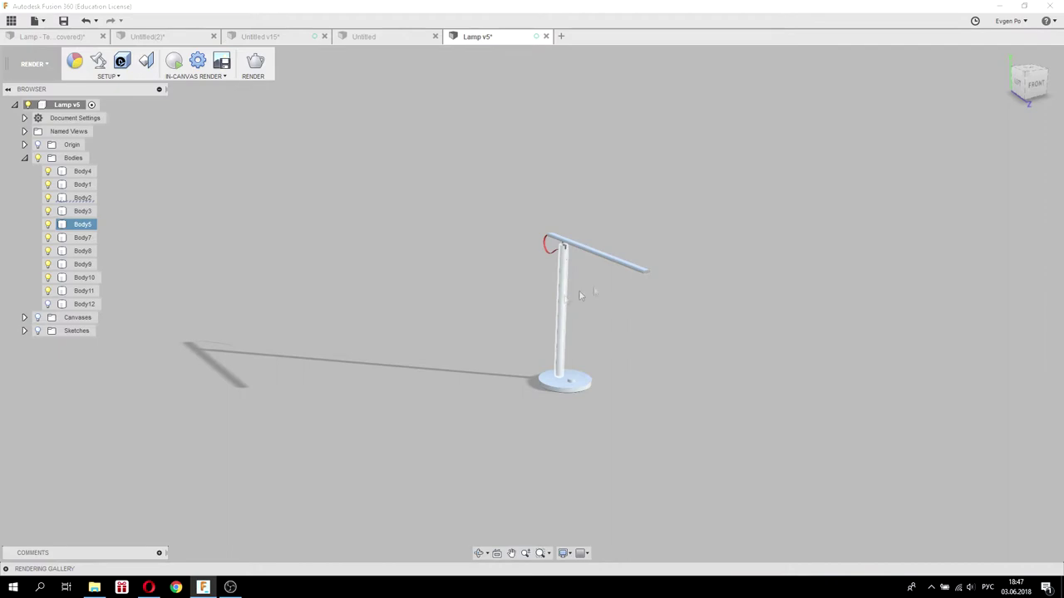
Apply the Cool Light environment from the Environment Library to the lamp scene, replacing Rim Highlights.
{"action": "key", "text": "Escape"}
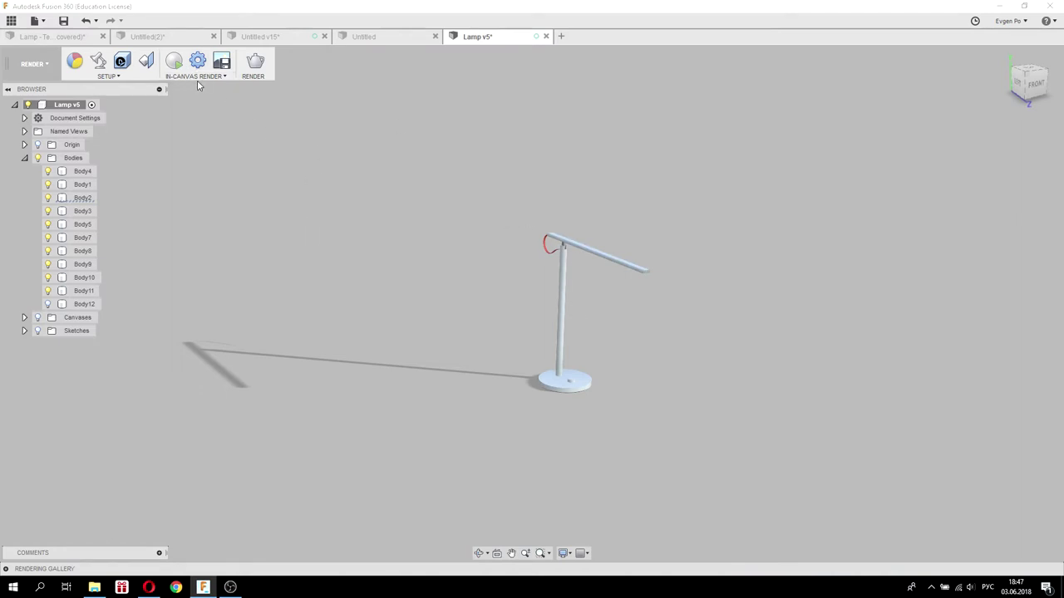
{"action": "mouse_move", "coordinate": [538, 199]}
{"action": "middle_mouse_down", "text": "shift"}
{"action": "mouse_move", "coordinate": [506, 168]}
{"action": "mouse_move", "coordinate": [492, 191]}
{"action": "mouse_move", "coordinate": [531, 197]}
{"action": "mouse_move", "coordinate": [523, 191]}
{"action": "middle_mouse_up", "text": "shift"}
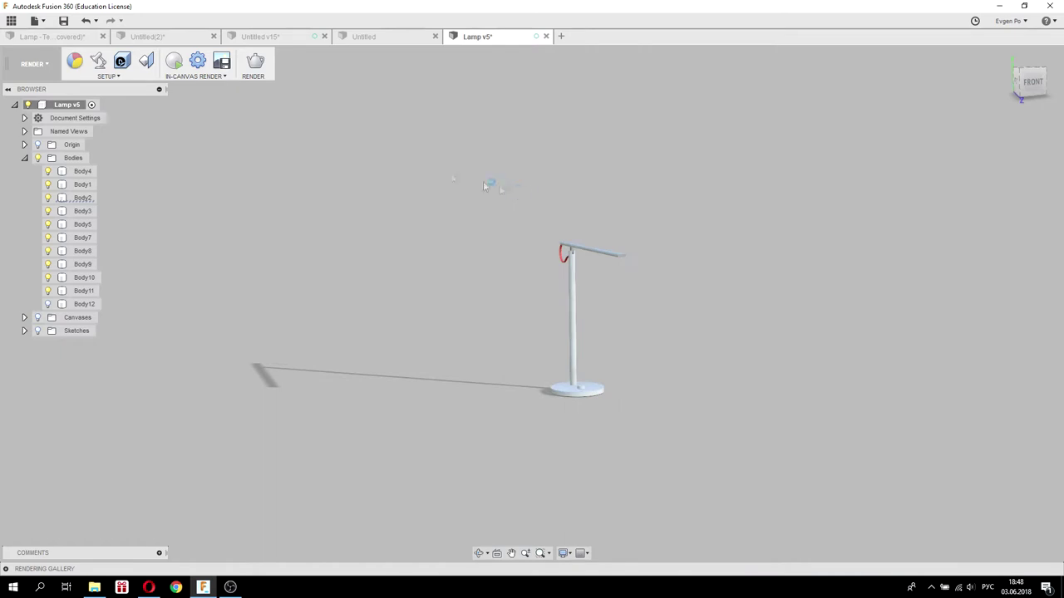
{"action": "left_click", "coordinate": [99, 64]}
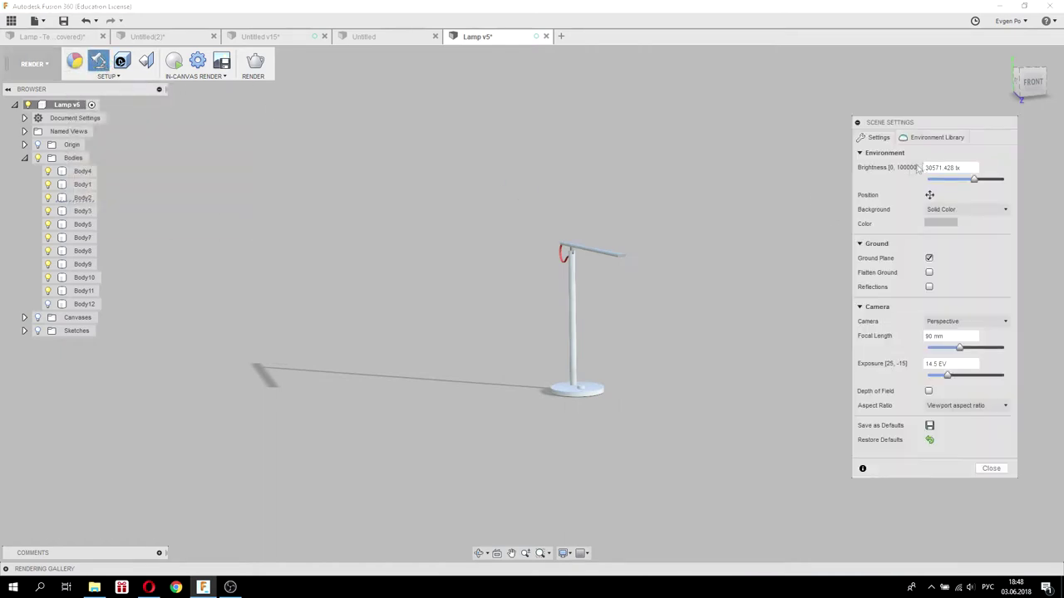
{"action": "left_click", "coordinate": [950, 140]}
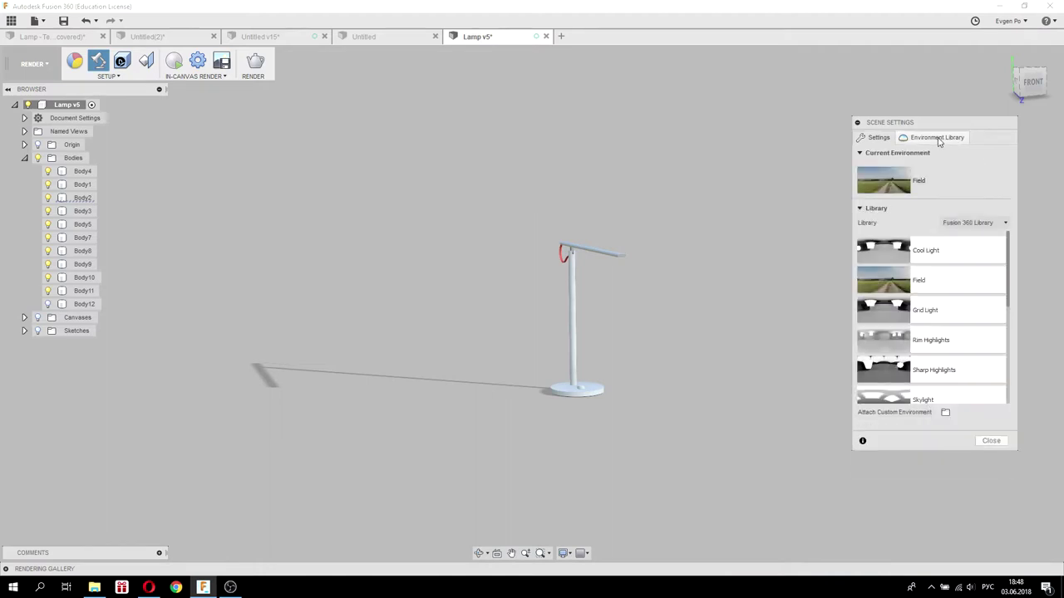
{"action": "left_click_drag", "start_coordinate": [881, 340], "coordinate": [762, 231]}
{"action": "left_click_drag", "start_coordinate": [883, 249], "coordinate": [758, 212]}
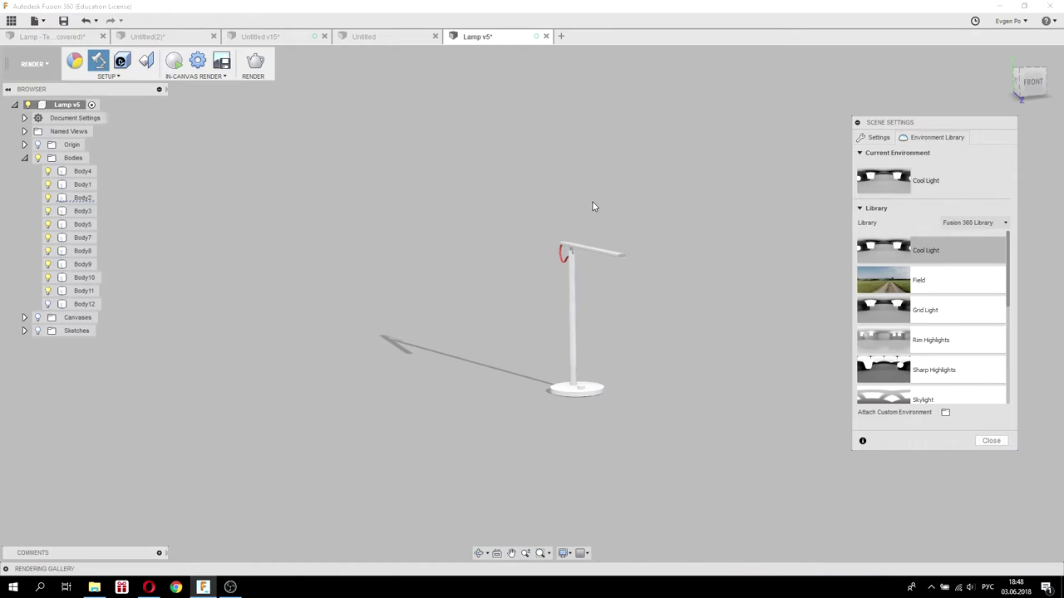
Orbit the lamp under the new lighting and return to the general Scene Settings.
{"action": "middle_click_drag", "start_coordinate": [607, 195], "coordinate": [618, 199], "text": "shift"}
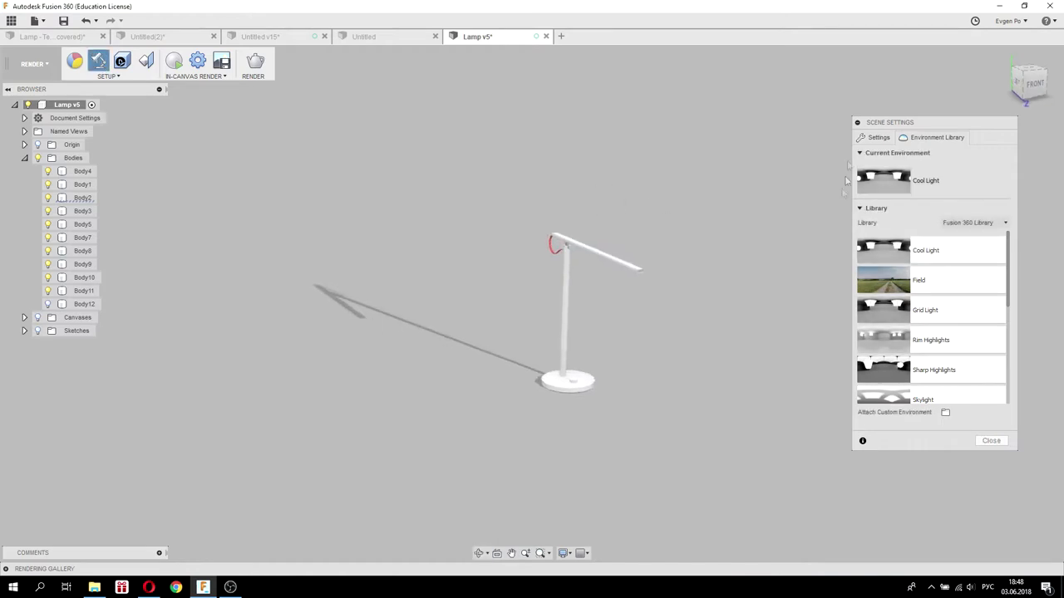
{"action": "scroll", "coordinate": [952, 304], "scroll_direction": "down", "scroll_amount": 1}
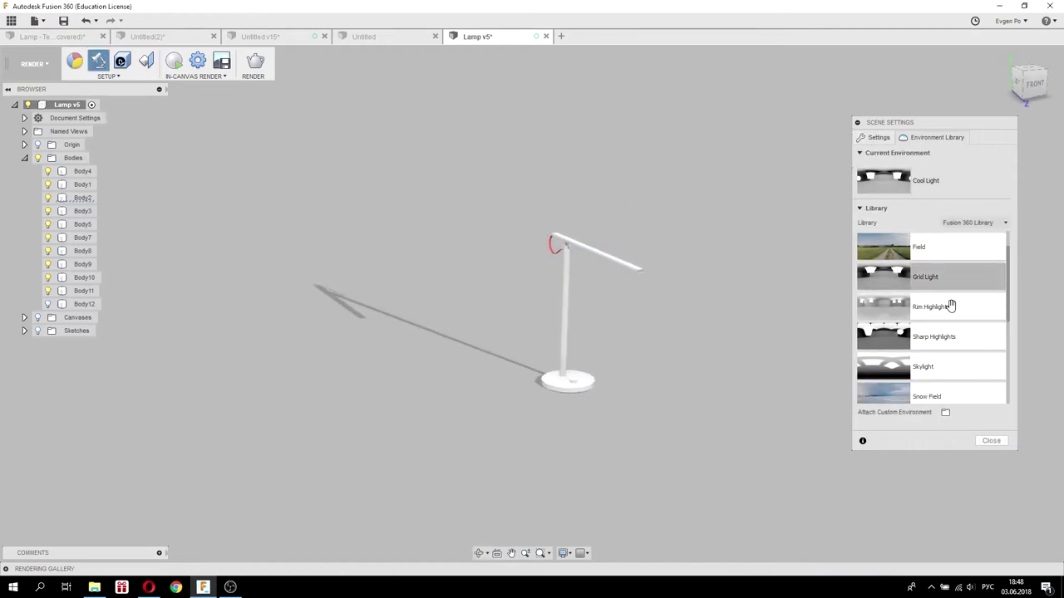
{"action": "scroll", "coordinate": [922, 358], "scroll_direction": "down", "scroll_amount": 3}
{"action": "scroll", "coordinate": [931, 365], "scroll_direction": "down", "scroll_amount": 2}
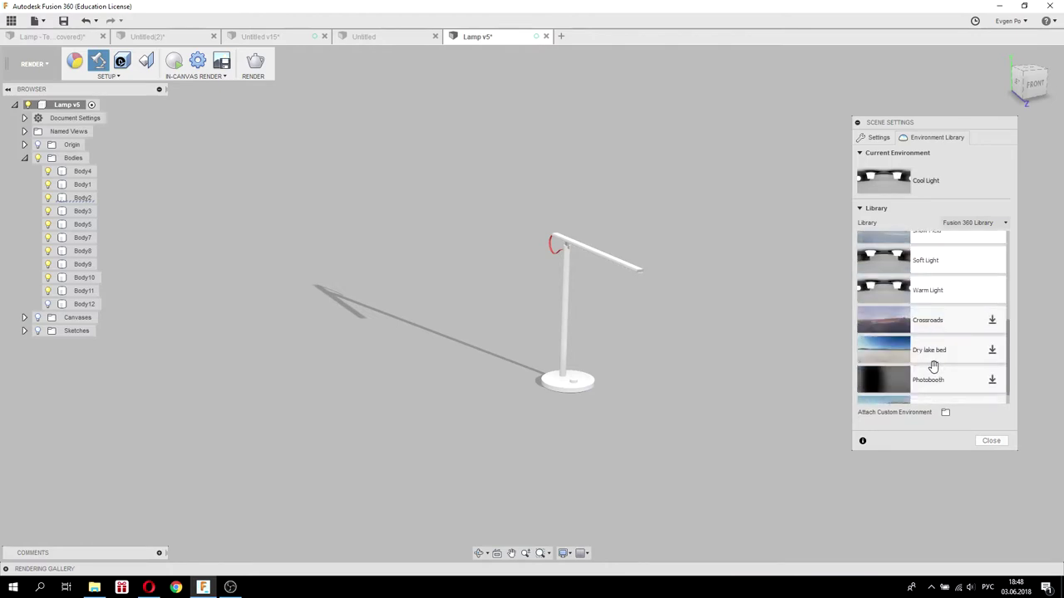
{"action": "scroll", "coordinate": [933, 363], "scroll_direction": "up", "scroll_amount": 6}
{"action": "left_click", "coordinate": [879, 138]}
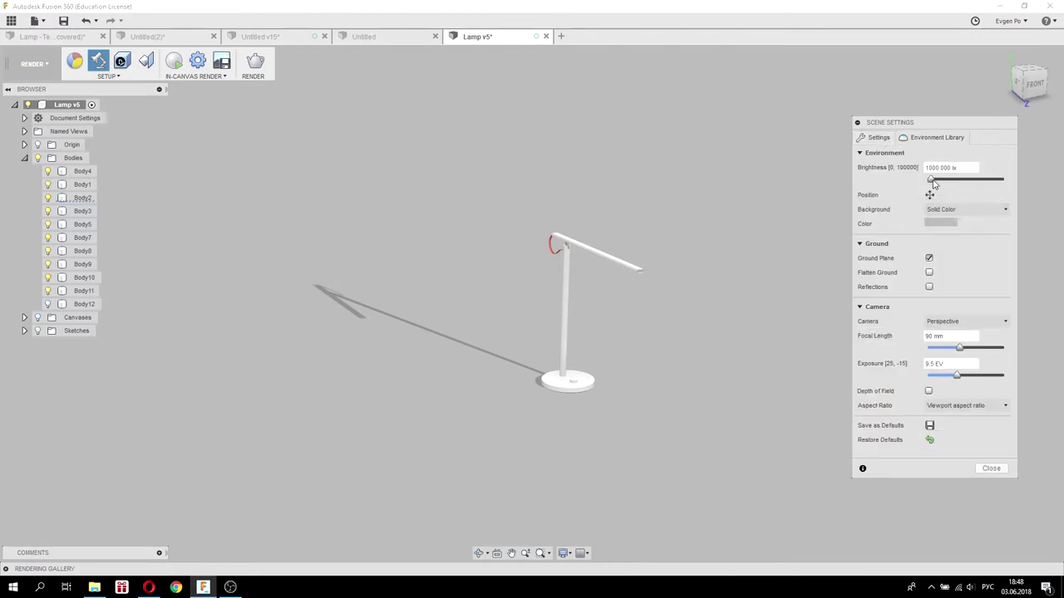
Drop the environment brightness to 0 lx and keep a Solid Color background.
{"action": "left_click_drag", "start_coordinate": [933, 183], "coordinate": [926, 182]}
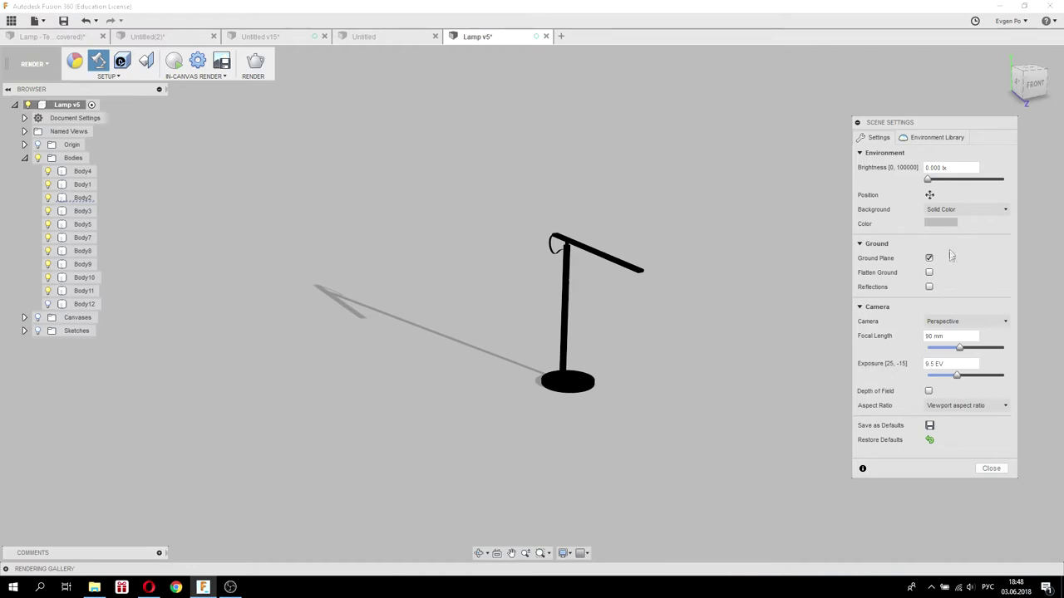
{"action": "left_click", "coordinate": [961, 210]}
{"action": "left_click", "coordinate": [954, 236]}
Make the background colour black and close Scene Settings.
{"action": "left_click", "coordinate": [941, 222]}
{"action": "left_click", "coordinate": [832, 227]}
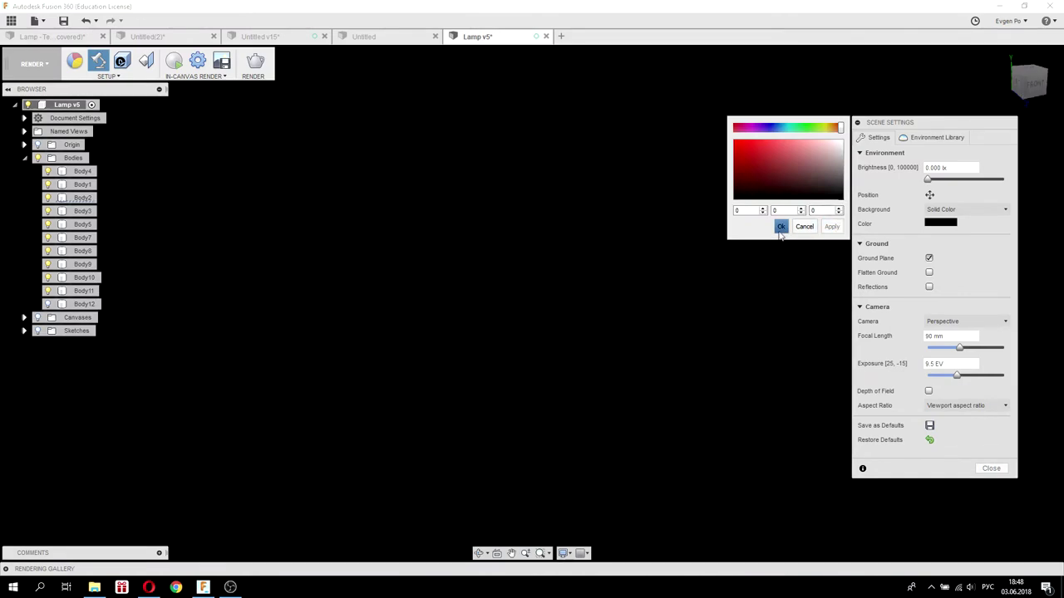
{"action": "left_click", "coordinate": [778, 230]}
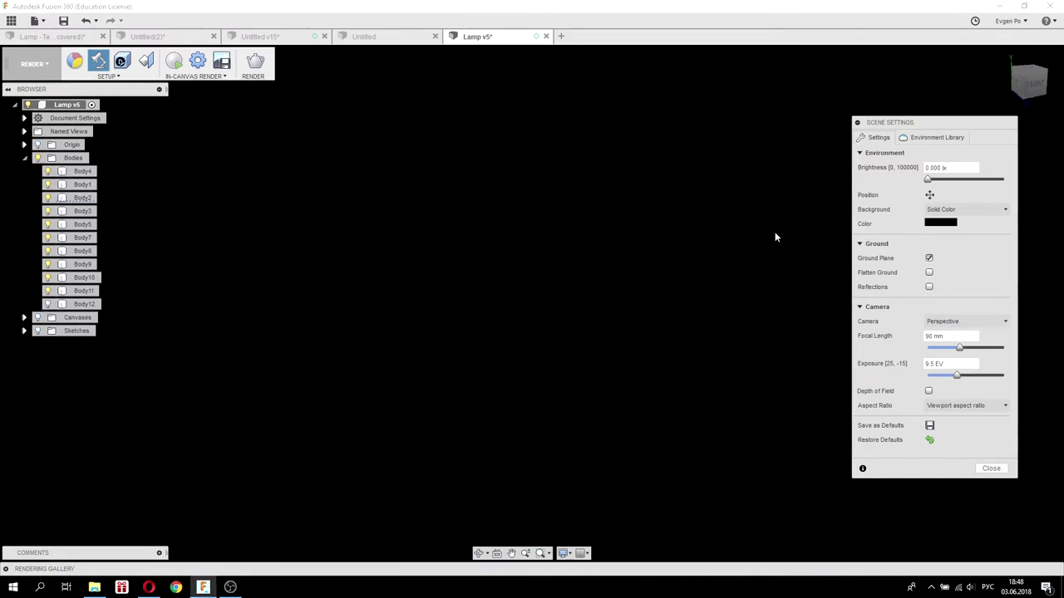
{"action": "left_click", "coordinate": [991, 468]}
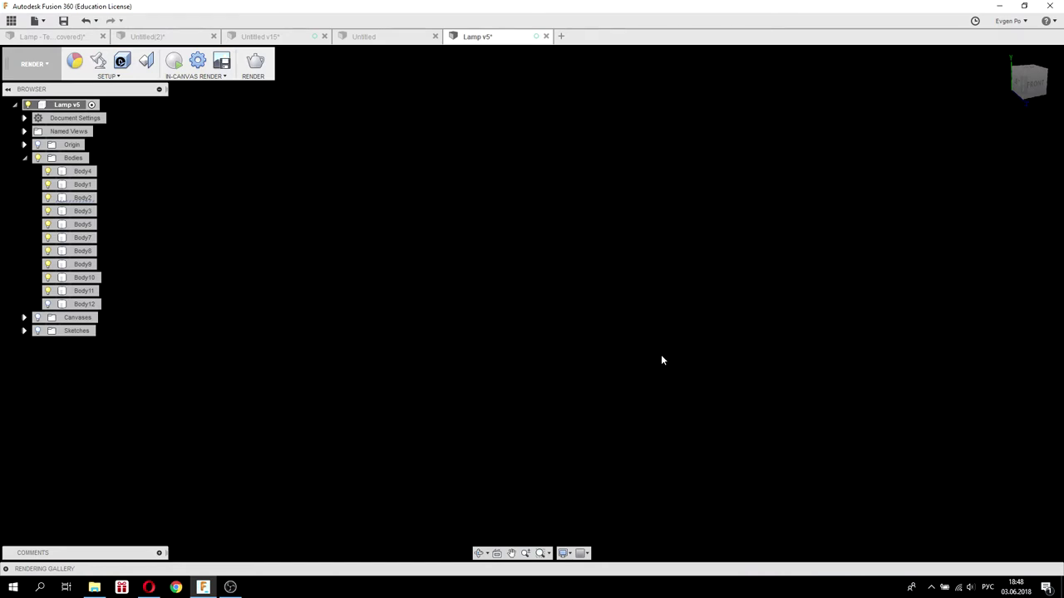
Start the in-canvas render and orbit around the lamp.
{"action": "left_click", "coordinate": [174, 61]}
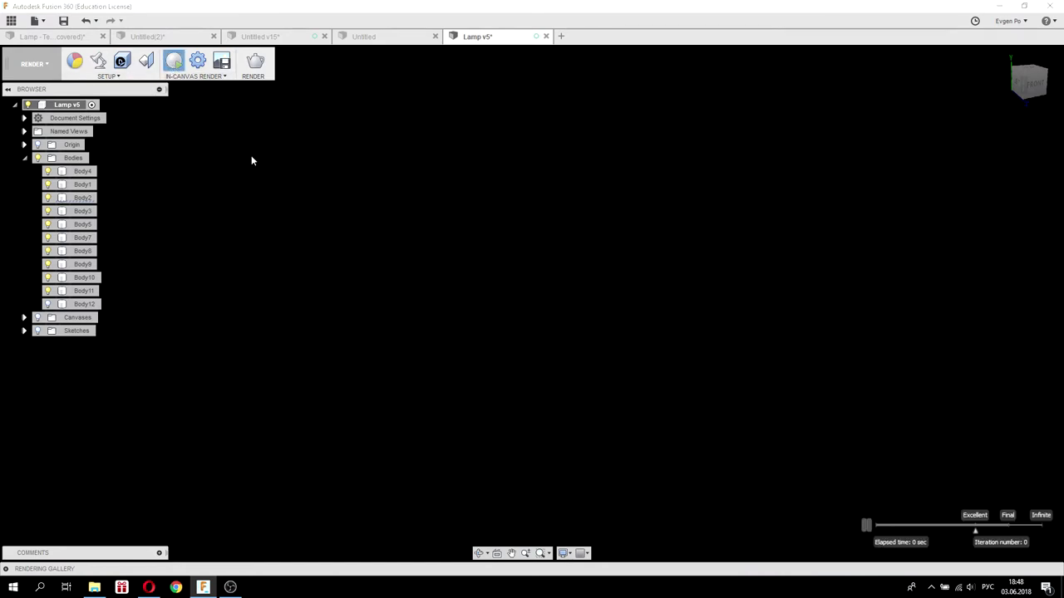
{"action": "mouse_move", "coordinate": [493, 258]}
{"action": "middle_mouse_down", "text": "shift"}
{"action": "mouse_move", "coordinate": [508, 248]}
{"action": "mouse_move", "coordinate": [578, 263]}
{"action": "middle_mouse_up", "text": "shift"}
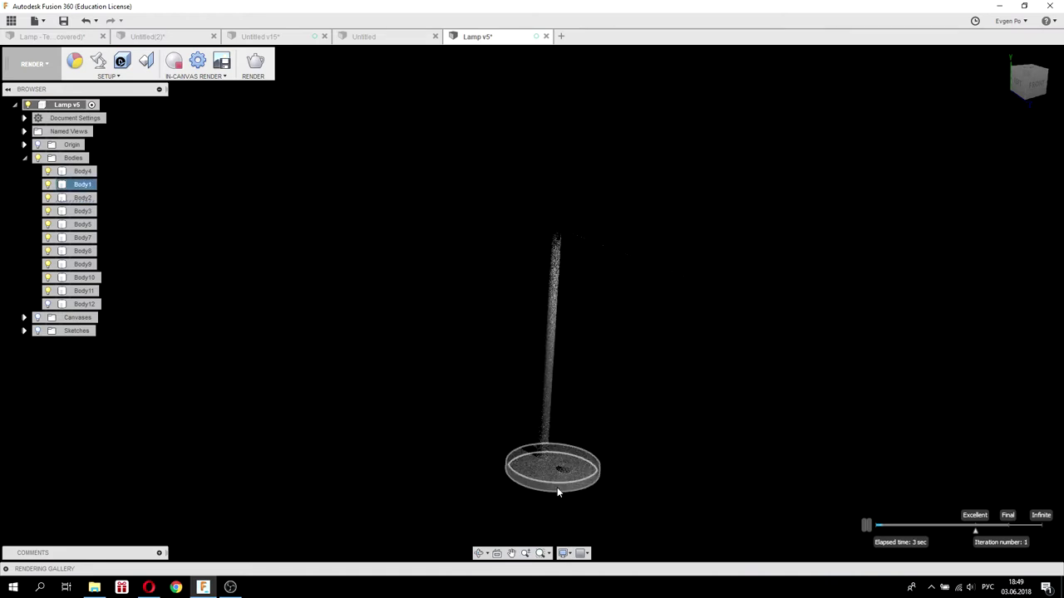
{"action": "middle_click_drag", "start_coordinate": [557, 492], "coordinate": [651, 335], "text": "shift"}
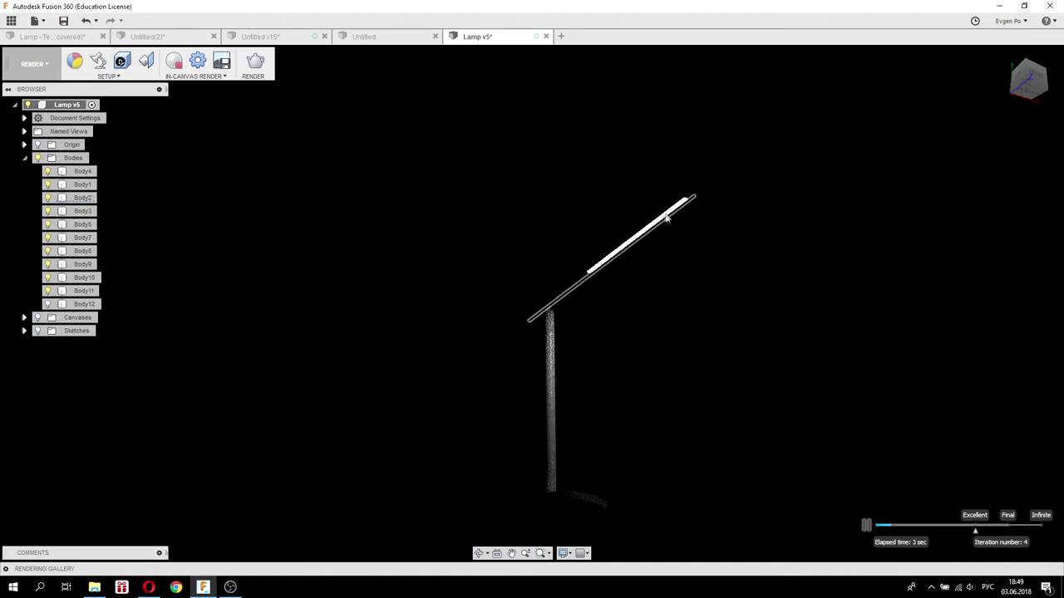
Hide and restore the lamp arm housing Body8, then orbit down to the lamp base.
{"action": "left_click", "coordinate": [623, 246]}
{"action": "key", "text": "v"}
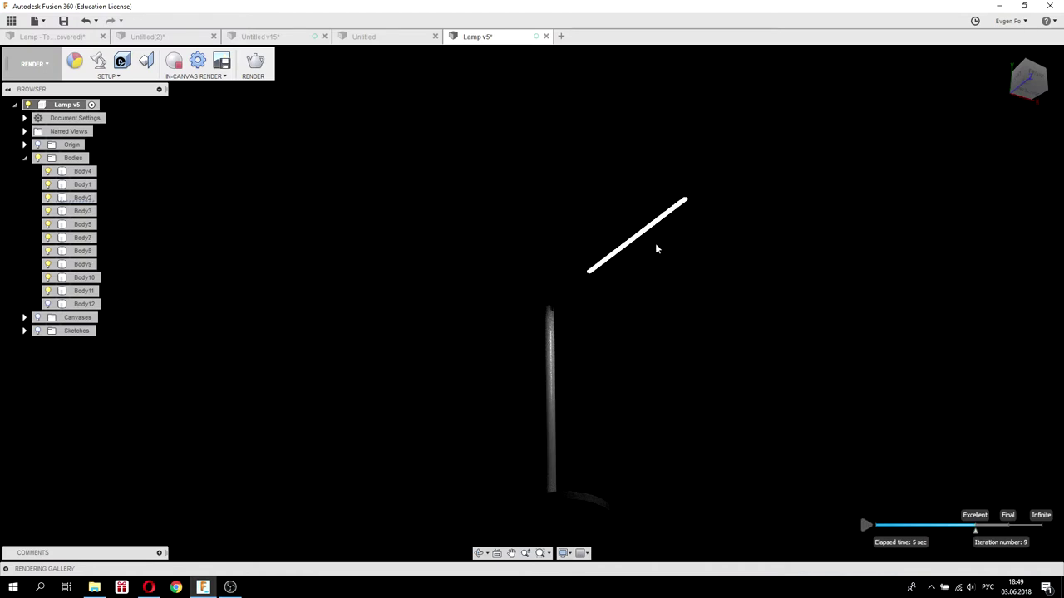
{"action": "key", "text": "ctrl+z"}
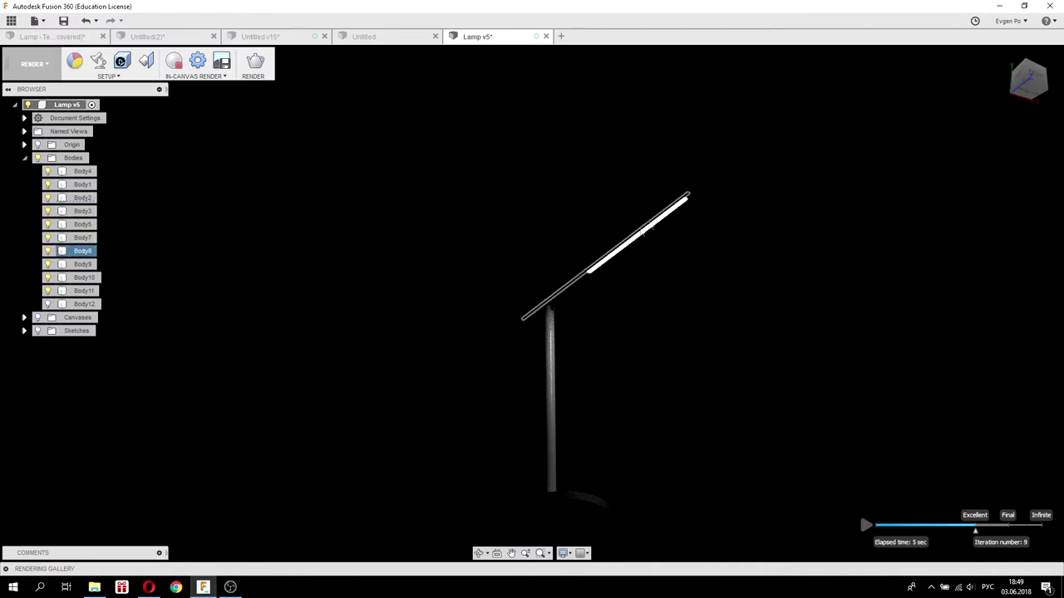
{"action": "key", "text": "Escape"}
{"action": "middle_click_drag", "start_coordinate": [687, 142], "coordinate": [613, 182], "text": "shift"}
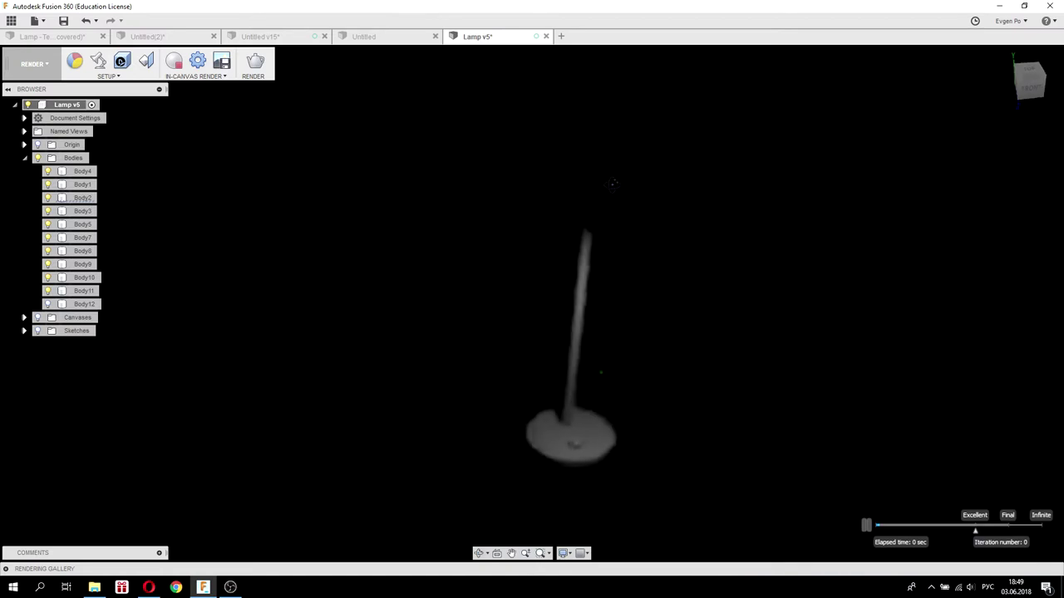
Show the ground plane Body12 under the lamp and fit the view to it.
{"action": "left_click", "coordinate": [48, 304]}
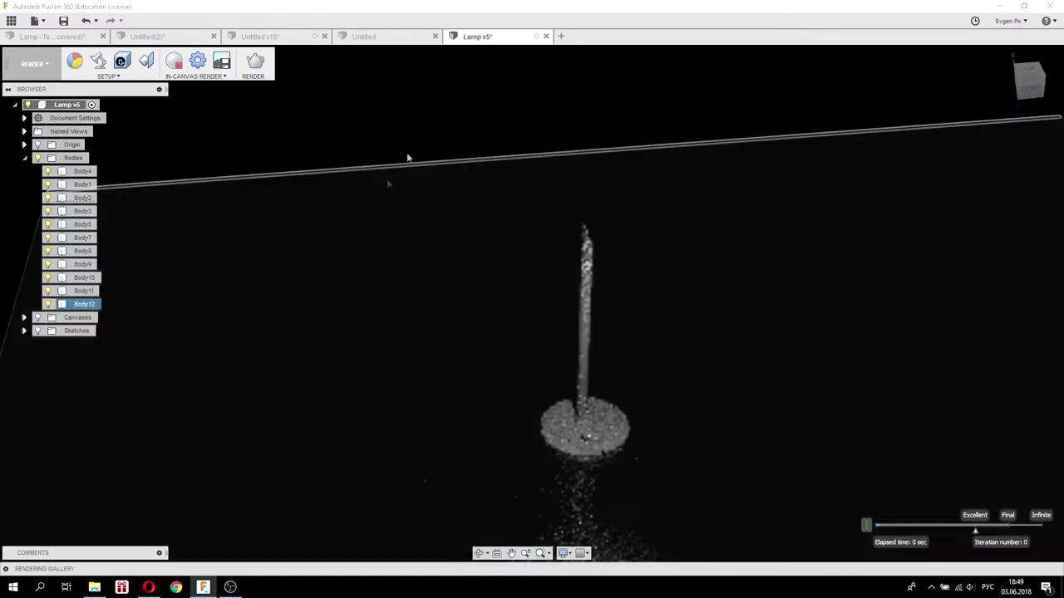
{"action": "left_click", "coordinate": [442, 104]}
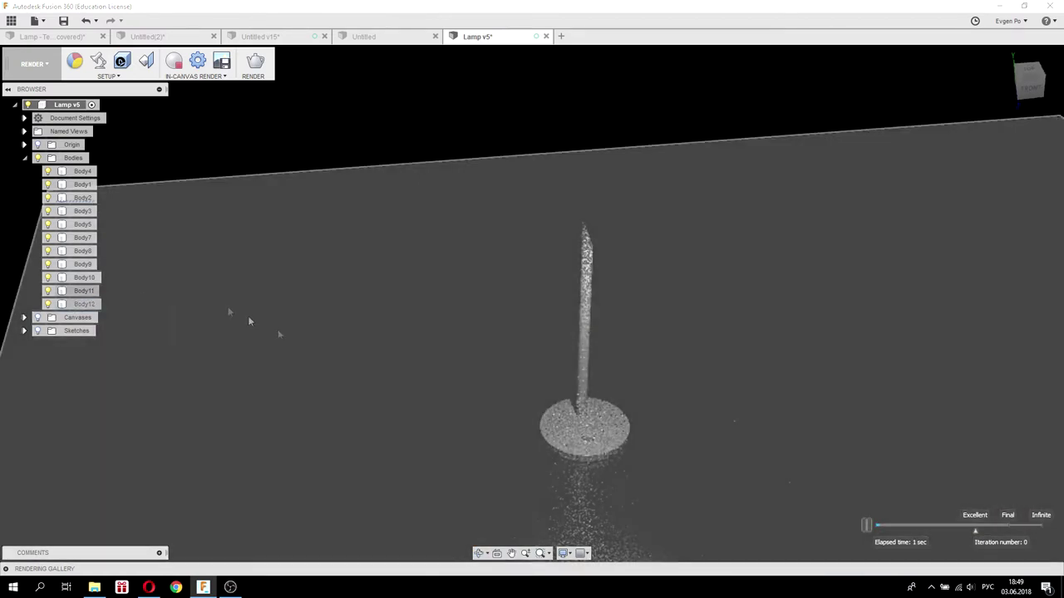
{"action": "left_click", "coordinate": [210, 305]}
{"action": "key", "text": "F6"}
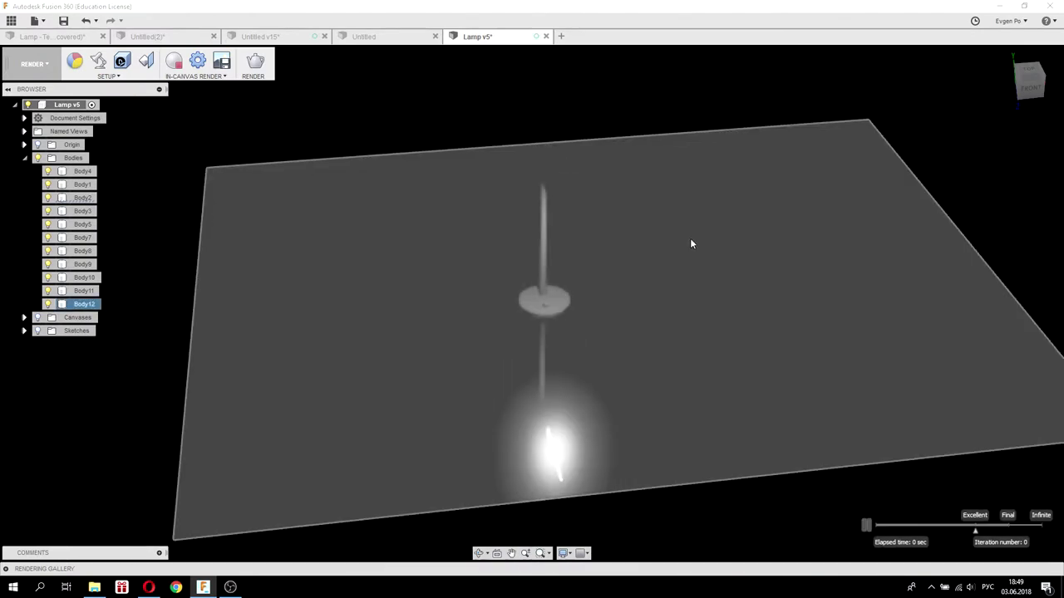
{"action": "middle_click_drag", "start_coordinate": [691, 244], "coordinate": [657, 249], "text": "shift"}
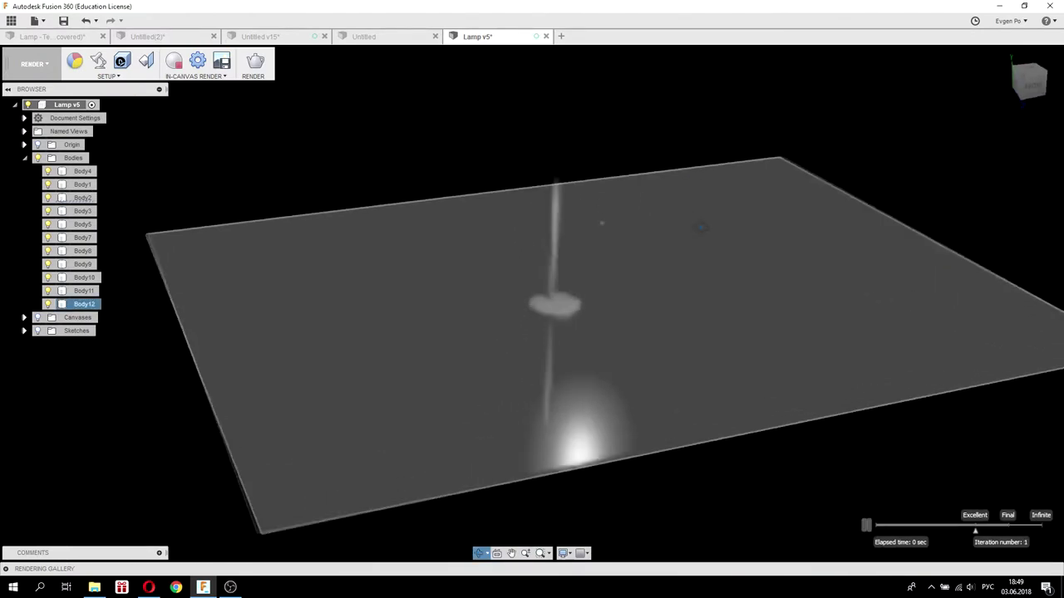
{"action": "left_click", "coordinate": [430, 106]}
Inspect the lamp's light pool on the ground, then pause and stop the in-canvas render.
{"action": "mouse_move", "coordinate": [431, 104]}
{"action": "middle_mouse_down", "text": "shift"}
{"action": "mouse_move", "coordinate": [467, 102]}
{"action": "mouse_move", "coordinate": [490, 116]}
{"action": "middle_mouse_up", "text": "shift"}
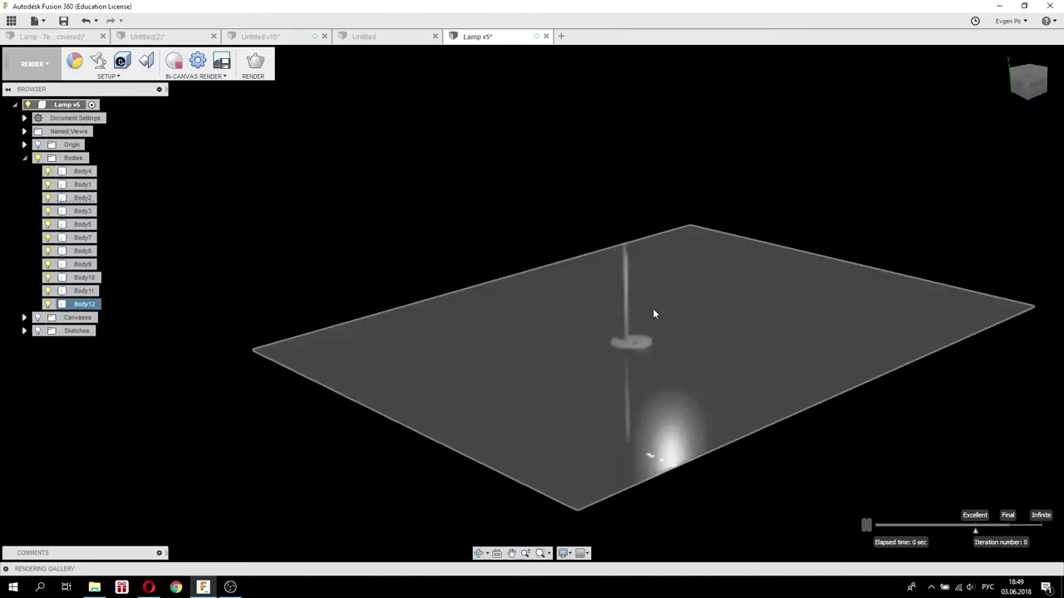
{"action": "scroll", "coordinate": [653, 314], "scroll_direction": "up", "scroll_amount": 3}
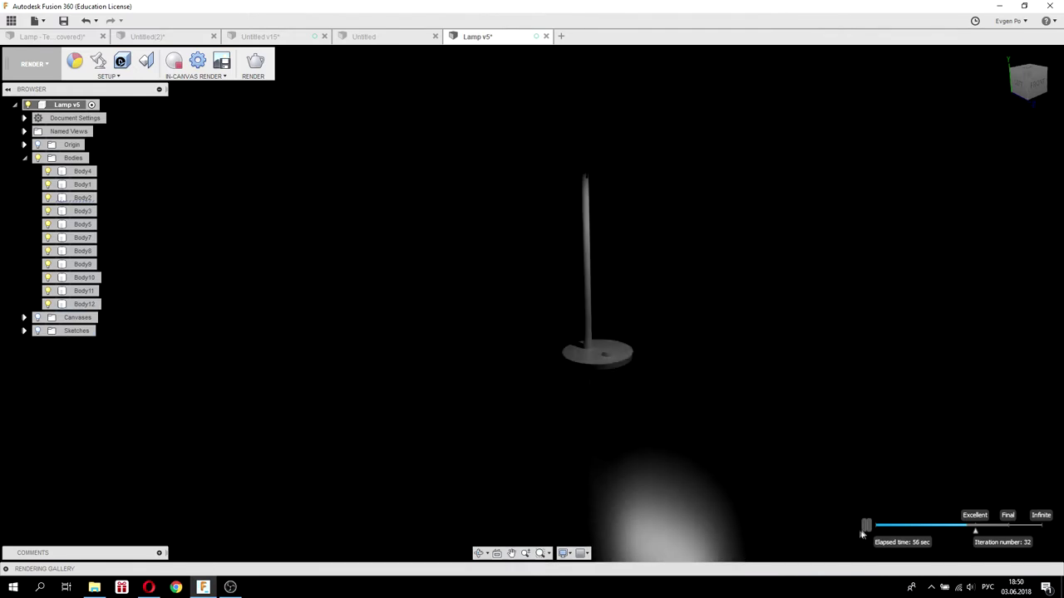
{"action": "left_click", "coordinate": [865, 526]}
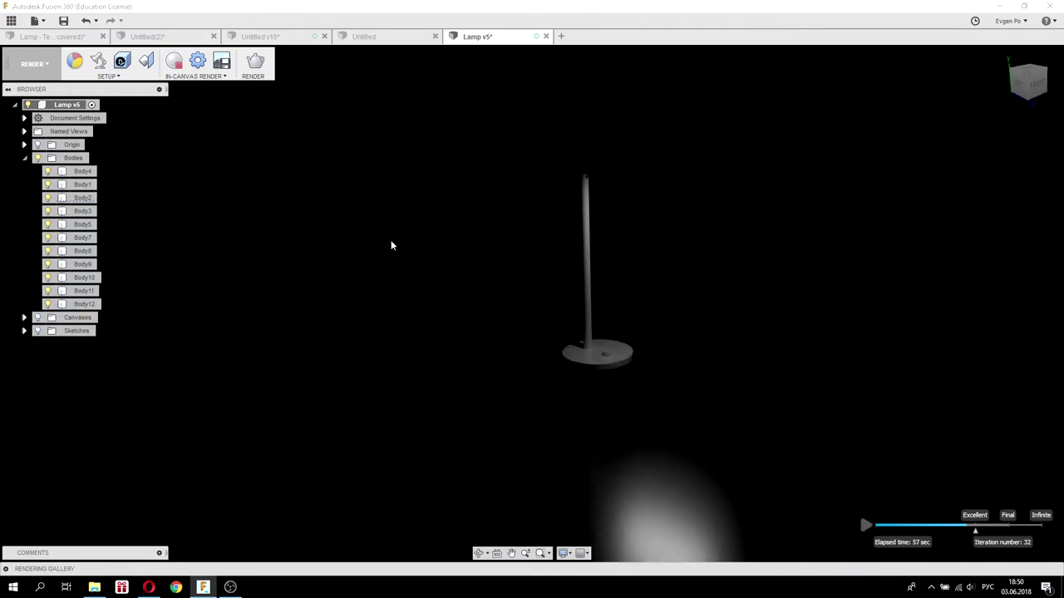
{"action": "left_click", "coordinate": [174, 61]}
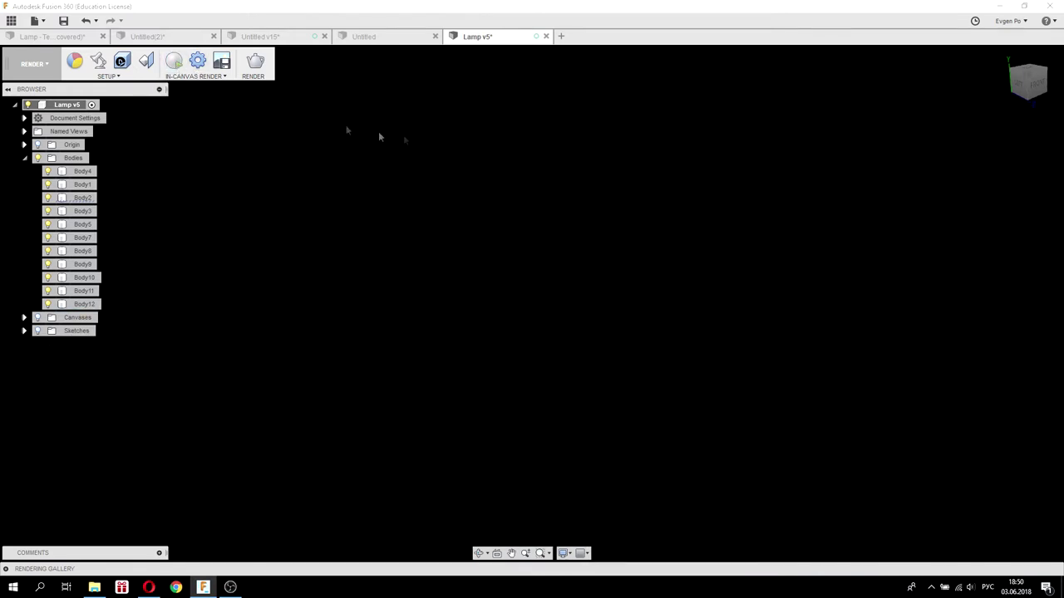
Bring up the Untitled(2) furniture document and zoom around its tables.
{"action": "left_click", "coordinate": [382, 37]}
{"action": "left_click", "coordinate": [166, 37]}
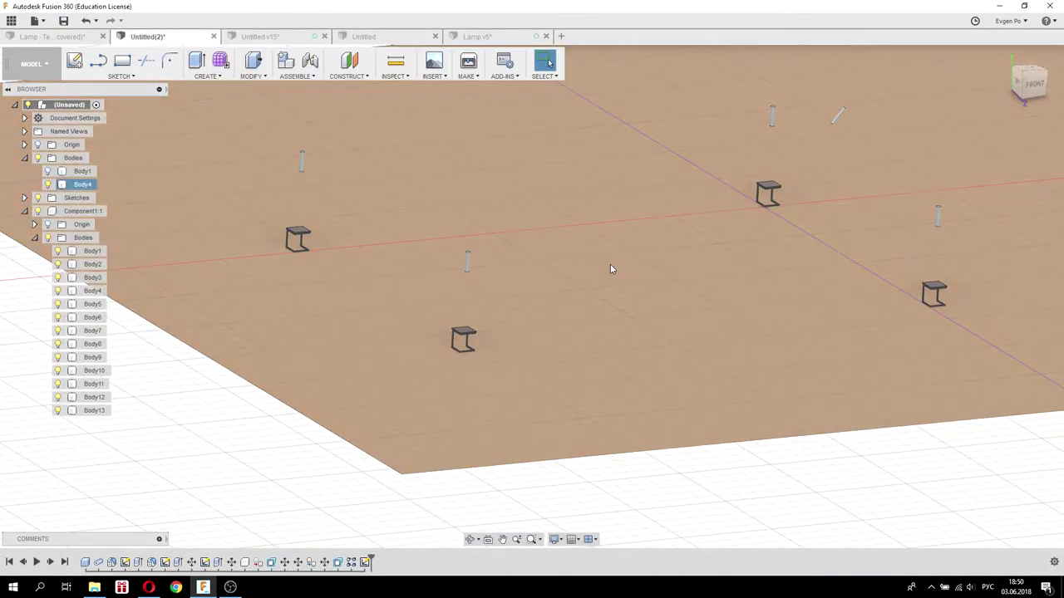
{"action": "middle_click_drag", "start_coordinate": [610, 269], "coordinate": [594, 202], "text": "shift"}
{"action": "scroll", "coordinate": [263, 243], "scroll_direction": "up", "scroll_amount": 5}
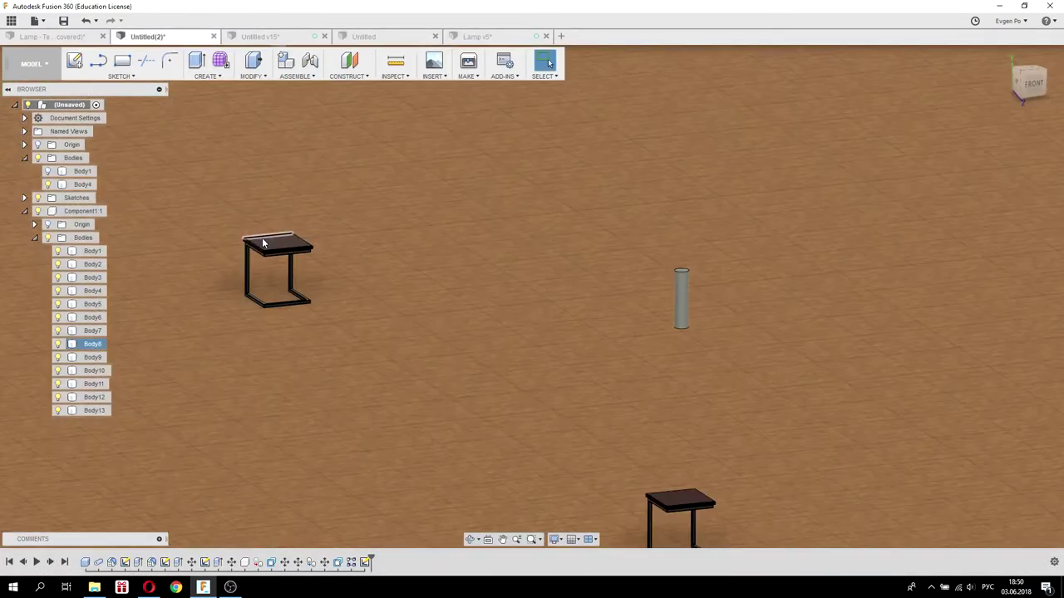
{"action": "middle_click_drag", "start_coordinate": [263, 243], "coordinate": [417, 399], "text": "shift"}
{"action": "scroll", "coordinate": [501, 404], "scroll_direction": "up", "scroll_amount": 3}
{"action": "scroll", "coordinate": [571, 372], "scroll_direction": "up", "scroll_amount": 3}
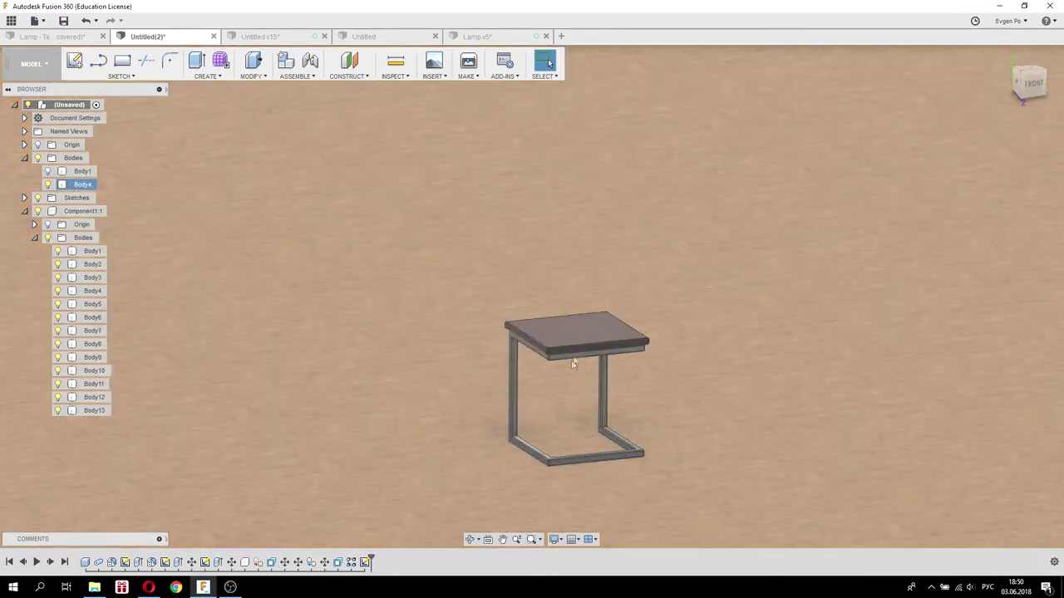
{"action": "scroll", "coordinate": [582, 331], "scroll_direction": "down", "scroll_amount": 5}
Orbit to a level front view and switch to the RENDER workspace.
{"action": "middle_click_drag", "start_coordinate": [600, 274], "coordinate": [587, 161], "text": "shift"}
{"action": "scroll", "coordinate": [567, 305], "scroll_direction": "up", "scroll_amount": 3}
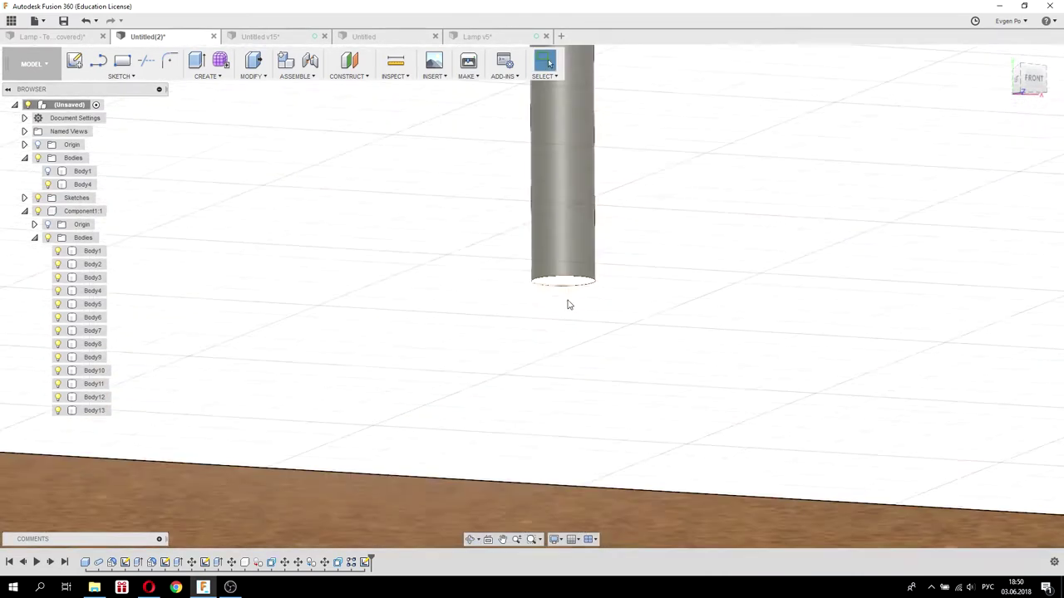
{"action": "scroll", "coordinate": [567, 305], "scroll_direction": "up", "scroll_amount": 2}
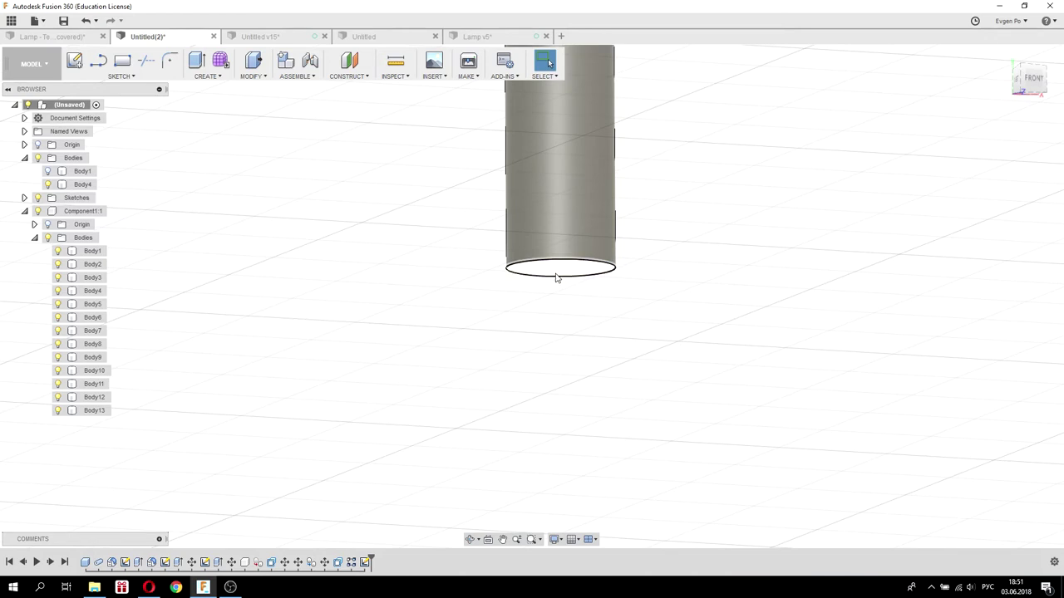
{"action": "left_click", "coordinate": [31, 64]}
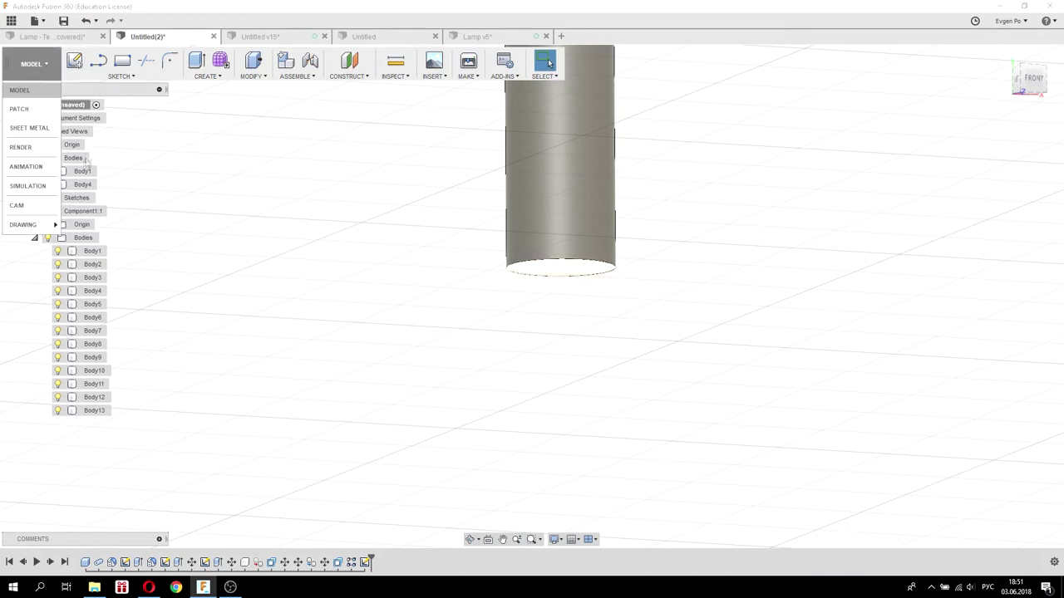
{"action": "left_click", "coordinate": [42, 150]}
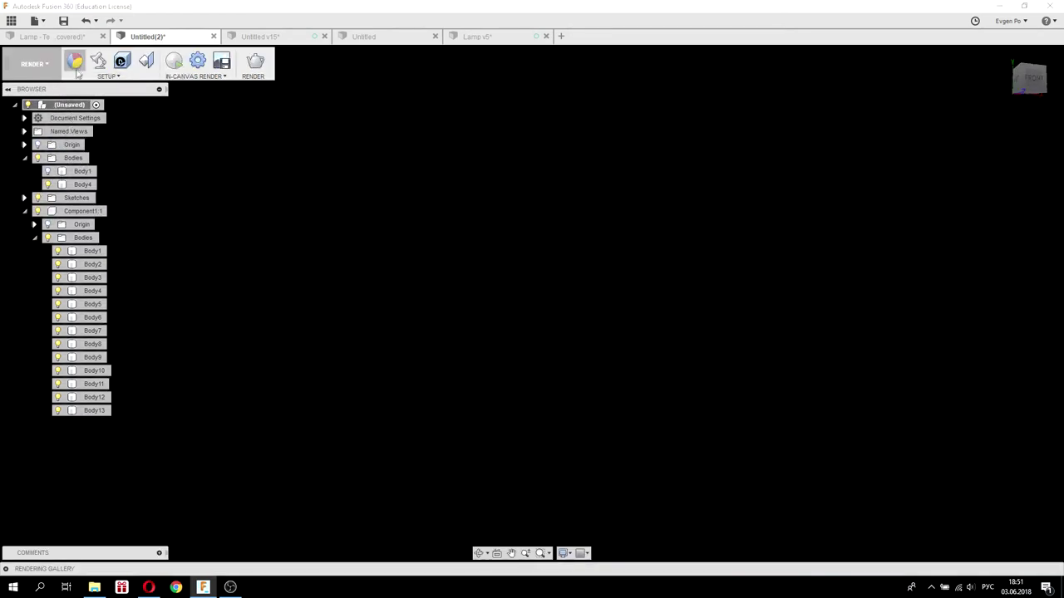
Raise the environment brightness to 1739.130 lx and orbit so the lit ground sits mid-view.
{"action": "left_click", "coordinate": [97, 61]}
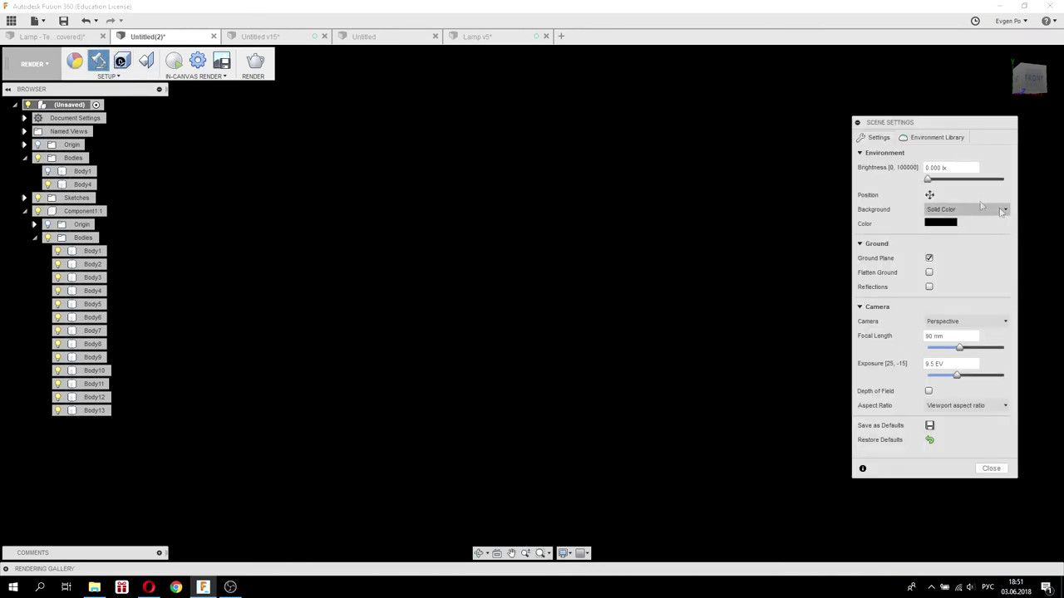
{"action": "left_click_drag", "start_coordinate": [928, 181], "coordinate": [937, 183]}
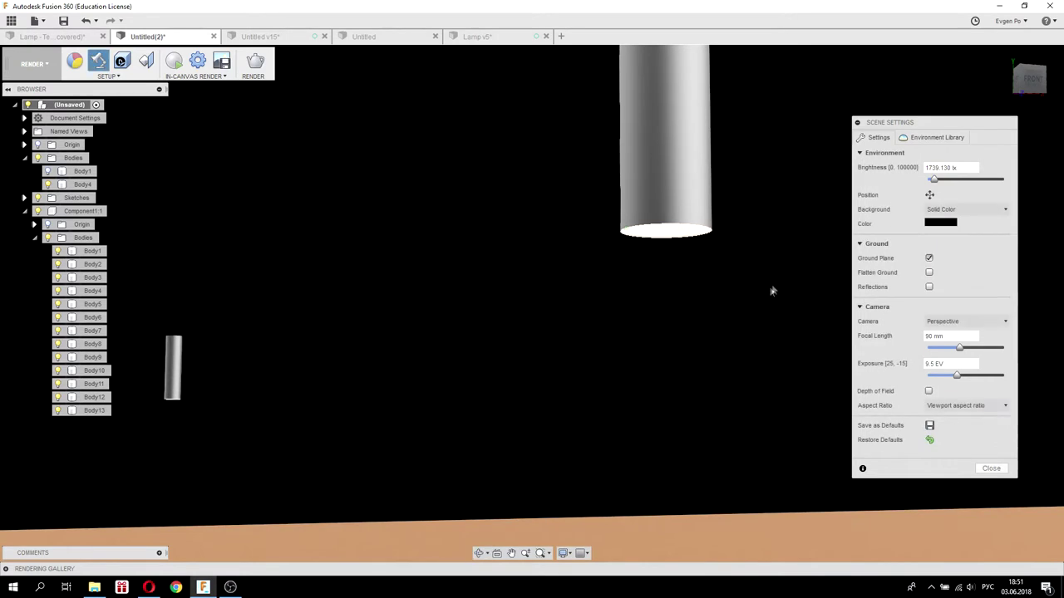
{"action": "left_click", "coordinate": [991, 468]}
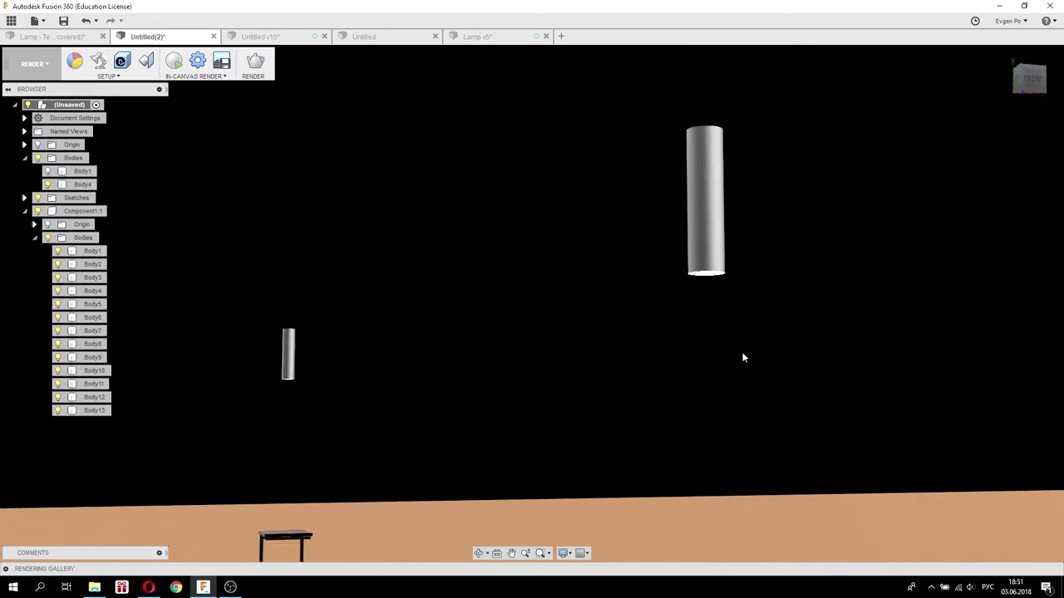
{"action": "scroll", "coordinate": [718, 321], "scroll_direction": "up", "scroll_amount": 1}
{"action": "scroll", "coordinate": [772, 303], "scroll_direction": "up", "scroll_amount": 1}
{"action": "scroll", "coordinate": [771, 300], "scroll_direction": "up", "scroll_amount": 2}
{"action": "mouse_move", "coordinate": [768, 306]}
{"action": "middle_mouse_down", "text": "shift"}
{"action": "mouse_move", "coordinate": [639, 311]}
{"action": "mouse_move", "coordinate": [731, 174]}
{"action": "middle_mouse_up", "text": "shift"}
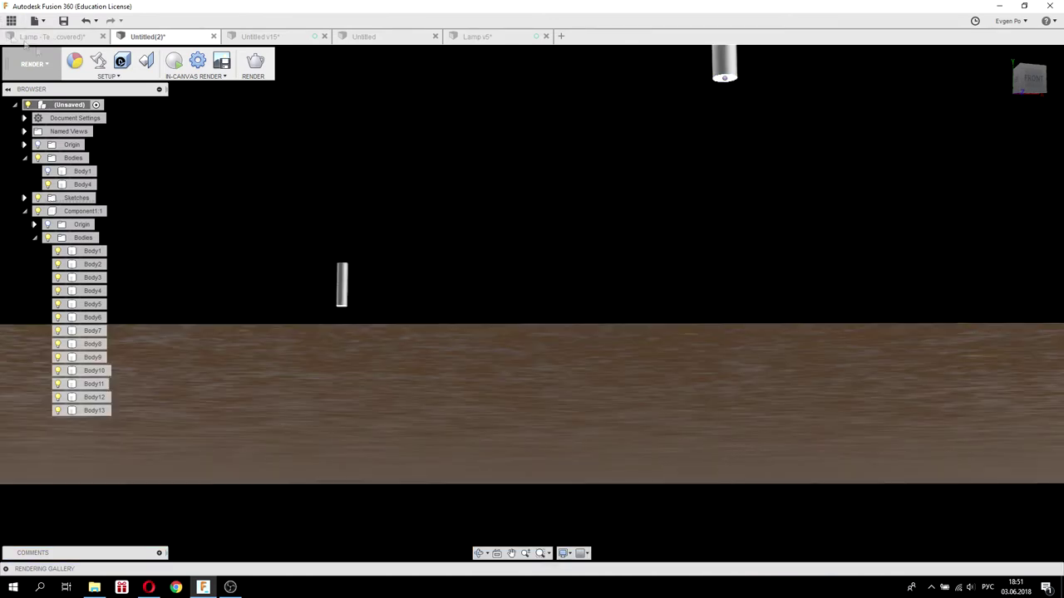
{"action": "left_click", "coordinate": [73, 63]}
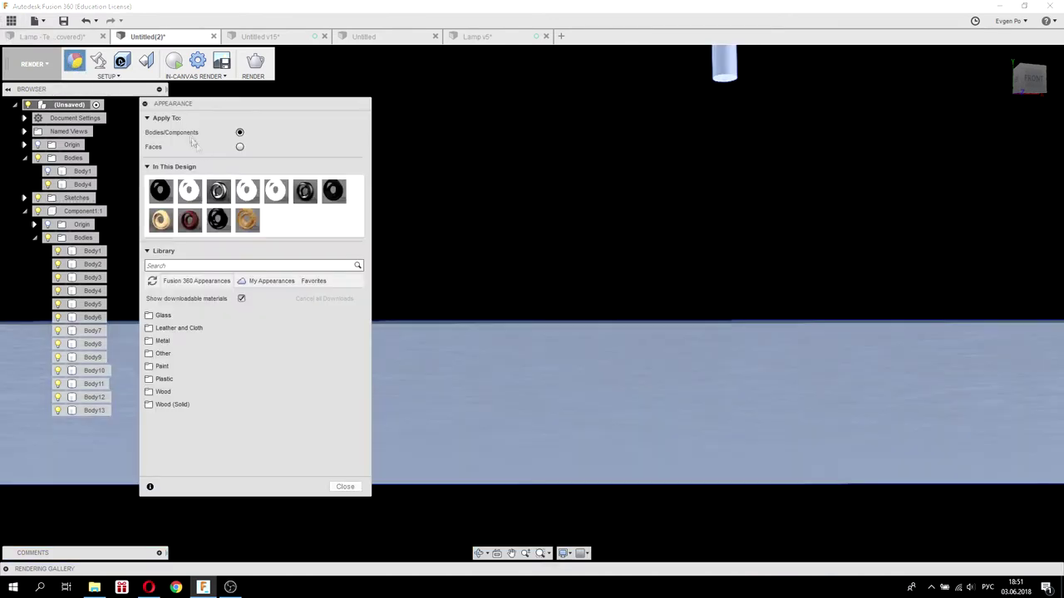
{"action": "left_click_drag", "start_coordinate": [223, 116], "coordinate": [911, 143]}
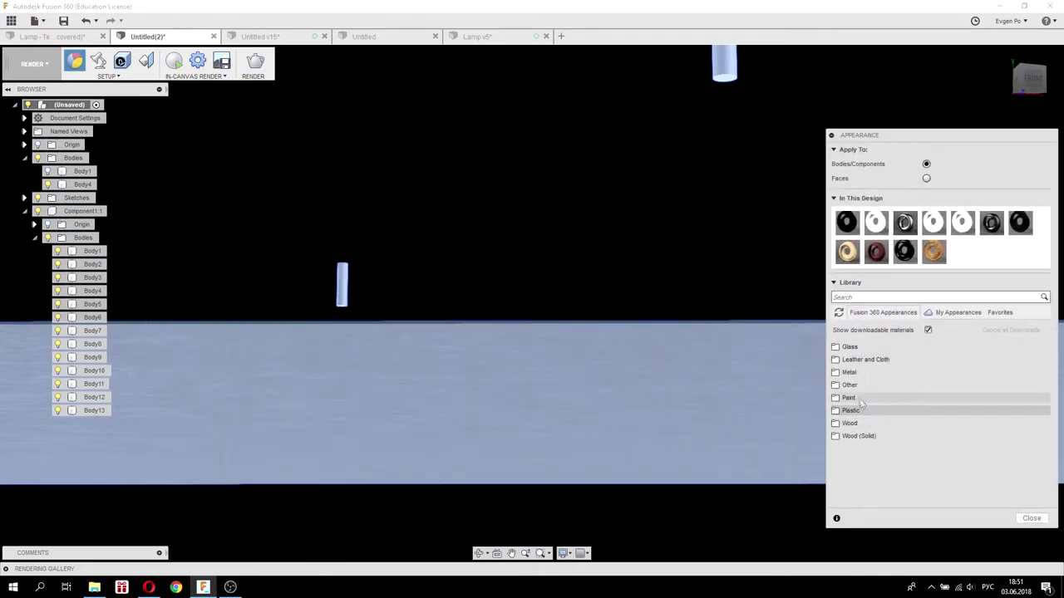
{"action": "left_click", "coordinate": [849, 386]}
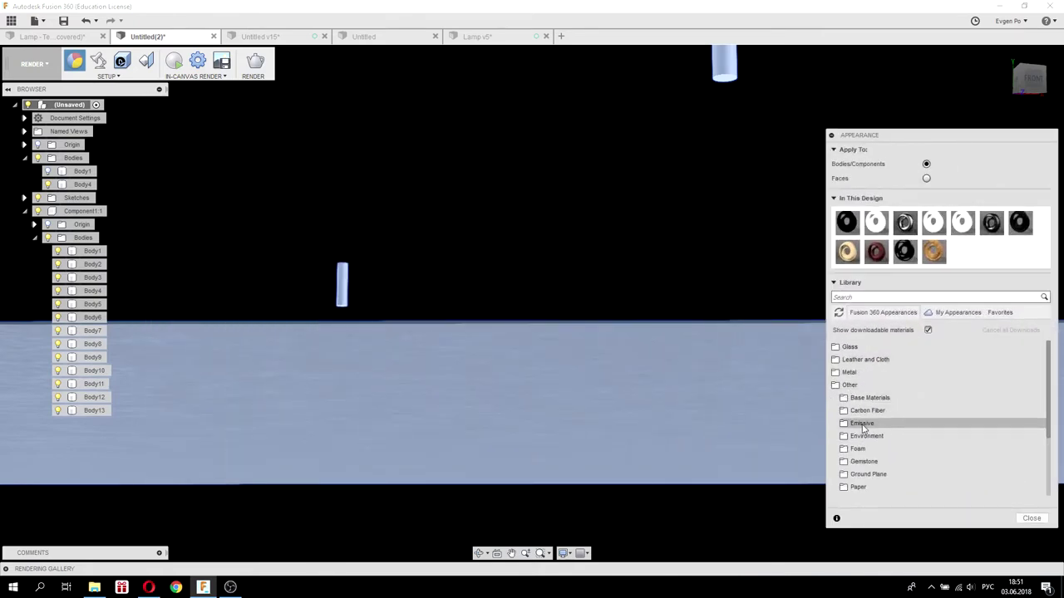
{"action": "left_click", "coordinate": [856, 424]}
{"action": "scroll", "coordinate": [939, 433], "scroll_direction": "down", "scroll_amount": 1}
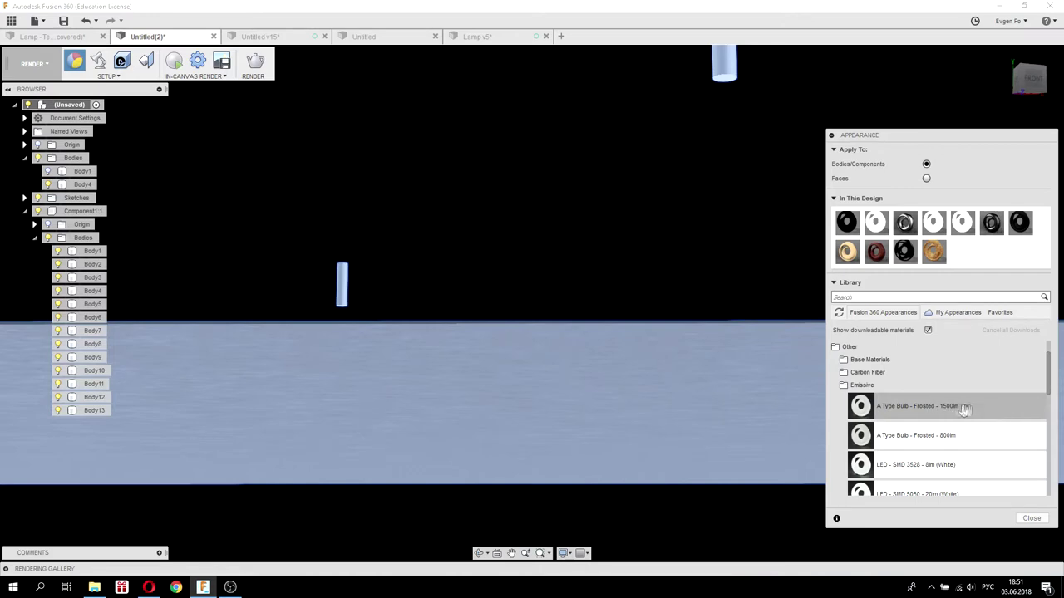
{"action": "left_click_drag", "start_coordinate": [970, 135], "coordinate": [930, 101]}
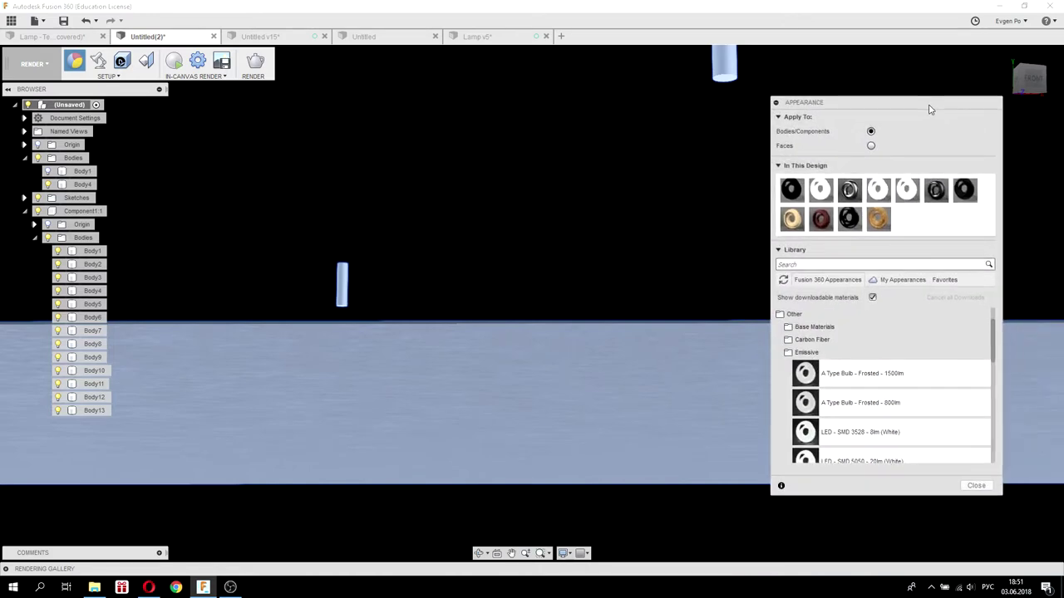
{"action": "left_click", "coordinate": [976, 479]}
{"action": "left_click", "coordinate": [983, 484]}
{"action": "mouse_move", "coordinate": [983, 485]}
{"action": "middle_mouse_down", "text": "shift"}
{"action": "mouse_move", "coordinate": [820, 335]}
{"action": "mouse_move", "coordinate": [708, 292]}
{"action": "mouse_move", "coordinate": [617, 290]}
{"action": "mouse_move", "coordinate": [630, 257]}
{"action": "mouse_move", "coordinate": [760, 238]}
{"action": "mouse_move", "coordinate": [582, 240]}
{"action": "mouse_move", "coordinate": [834, 233]}
{"action": "mouse_move", "coordinate": [737, 259]}
{"action": "middle_mouse_up", "text": "shift"}
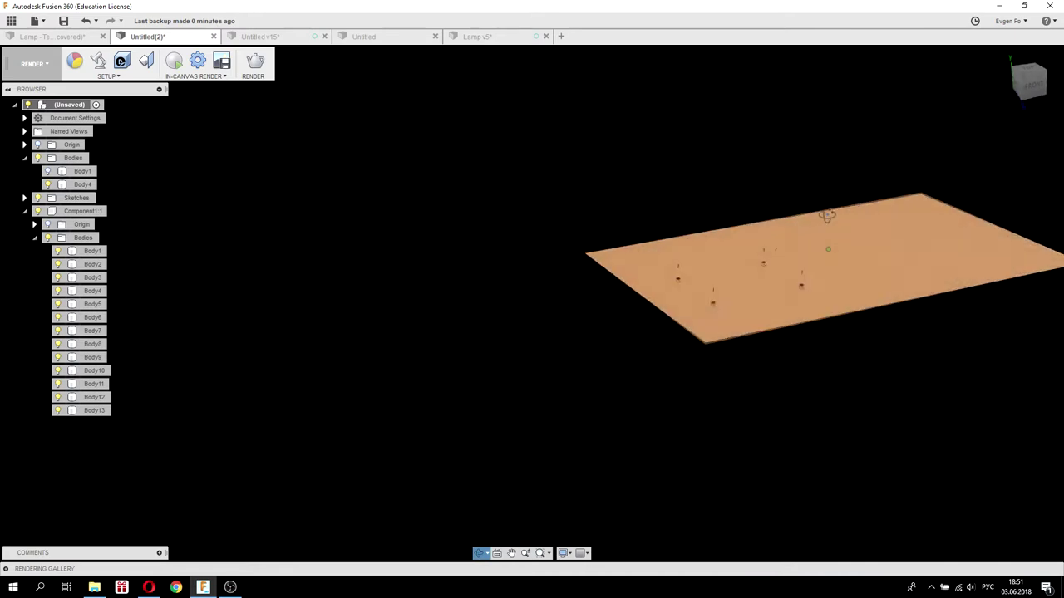
Zoom out to frame the whole floor with its tables and start the in-canvas render.
{"action": "scroll", "coordinate": [790, 307], "scroll_direction": "up", "scroll_amount": 5}
{"action": "scroll", "coordinate": [710, 305], "scroll_direction": "down", "scroll_amount": 3}
{"action": "scroll", "coordinate": [711, 300], "scroll_direction": "up", "scroll_amount": 2}
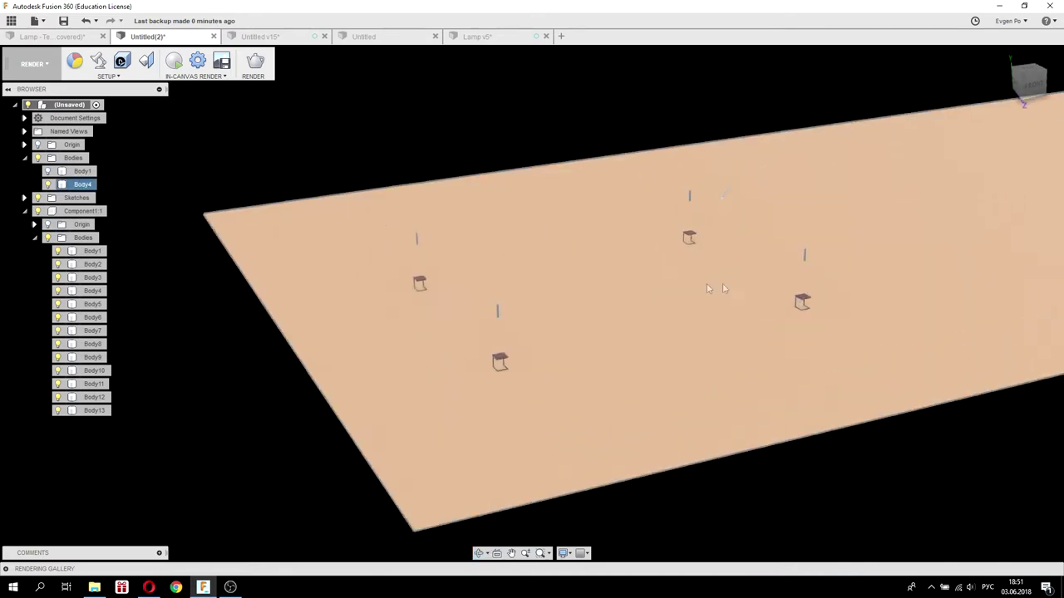
{"action": "scroll", "coordinate": [641, 273], "scroll_direction": "up", "scroll_amount": 2}
{"action": "scroll", "coordinate": [632, 271], "scroll_direction": "up", "scroll_amount": 1}
{"action": "scroll", "coordinate": [634, 271], "scroll_direction": "up", "scroll_amount": 1}
{"action": "scroll", "coordinate": [634, 271], "scroll_direction": "down", "scroll_amount": 1}
{"action": "left_click", "coordinate": [175, 64]}
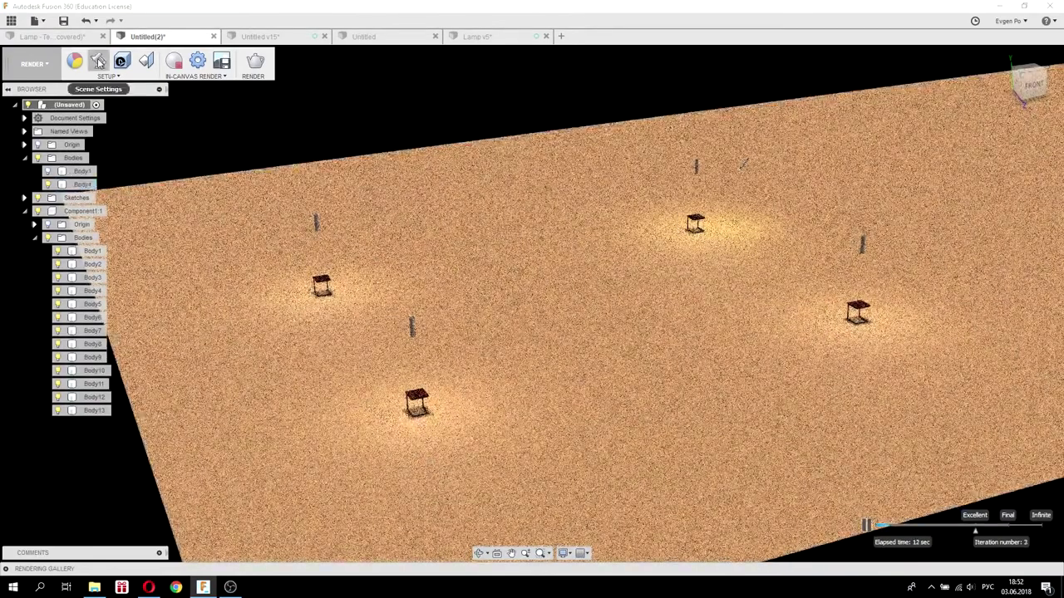
{"action": "left_click", "coordinate": [98, 61]}
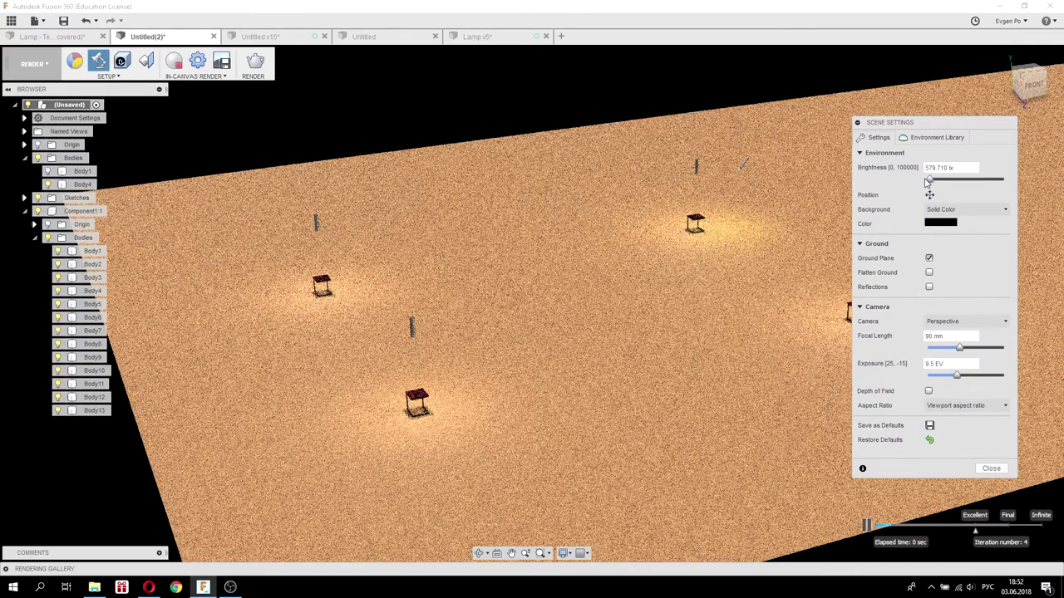
Drop the environment brightness to 0.000 lx, try a near-black background, and close Scene Settings.
{"action": "left_click_drag", "start_coordinate": [930, 183], "coordinate": [927, 180]}
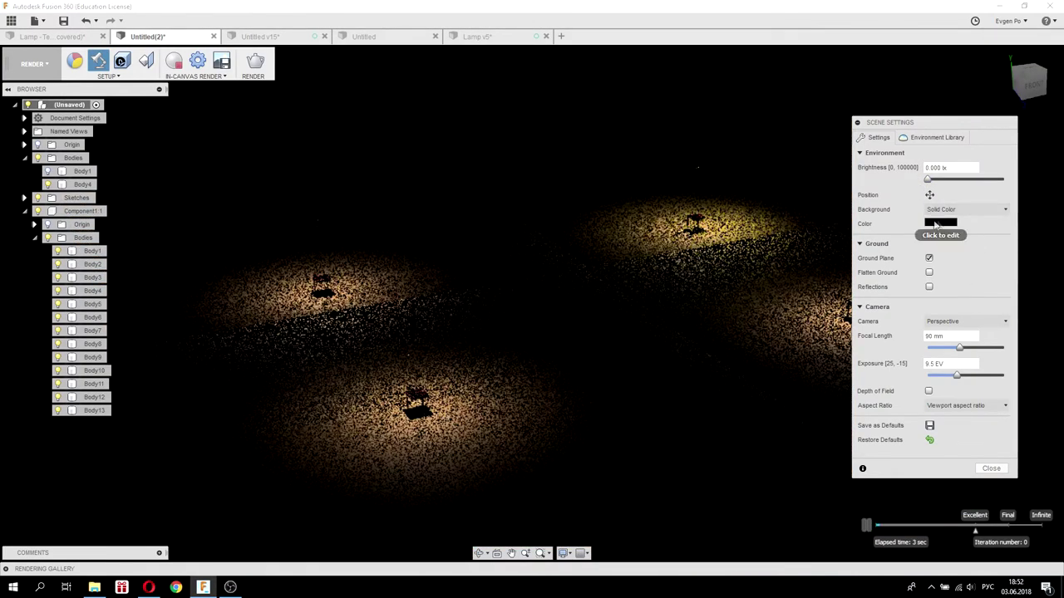
{"action": "left_click", "coordinate": [944, 224]}
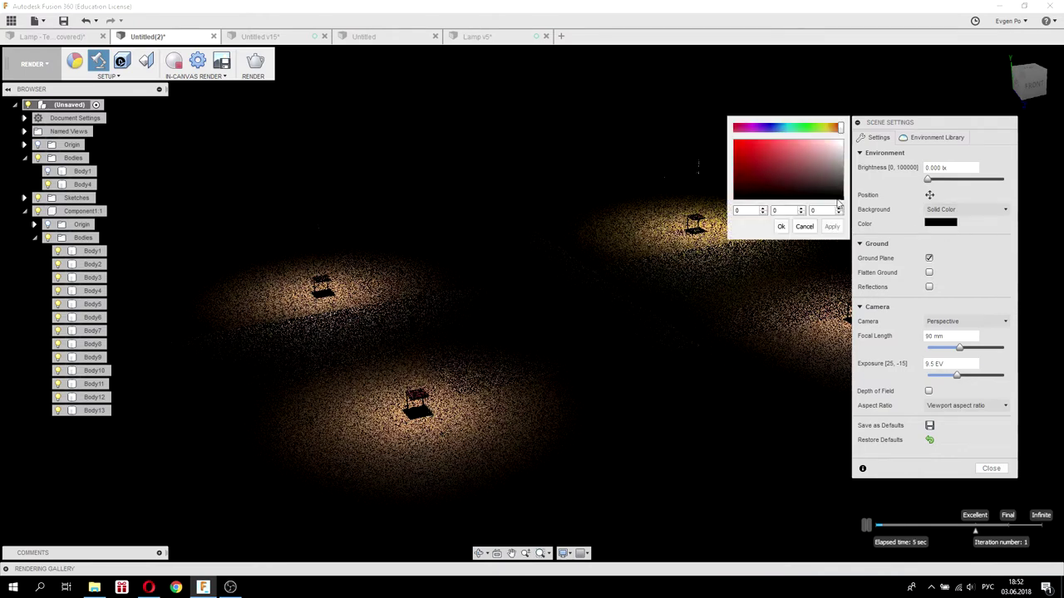
{"action": "left_click", "coordinate": [833, 226]}
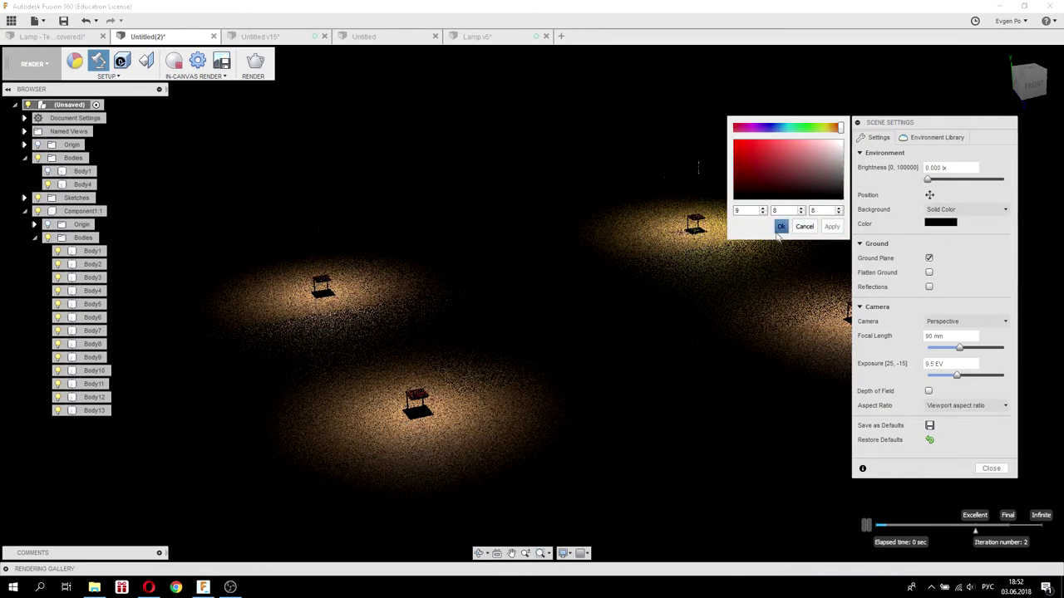
{"action": "left_click", "coordinate": [802, 227]}
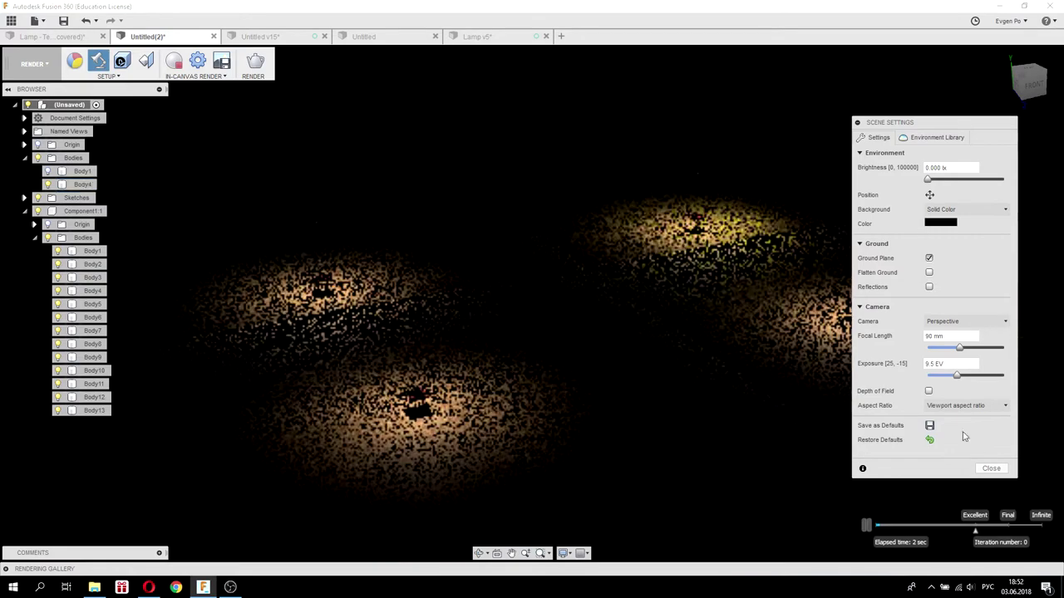
{"action": "left_click", "coordinate": [989, 469]}
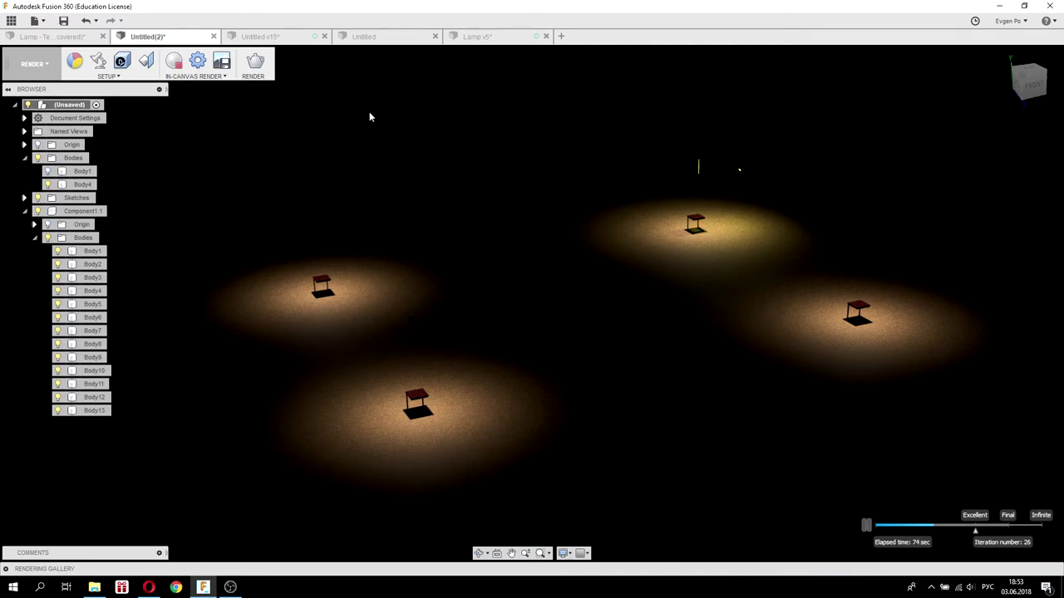
Stop the live render and raise the environment brightness to about 1159 lx.
{"action": "left_click", "coordinate": [174, 64]}
{"action": "left_click", "coordinate": [98, 60]}
{"action": "left_click_drag", "start_coordinate": [929, 181], "coordinate": [932, 181]}
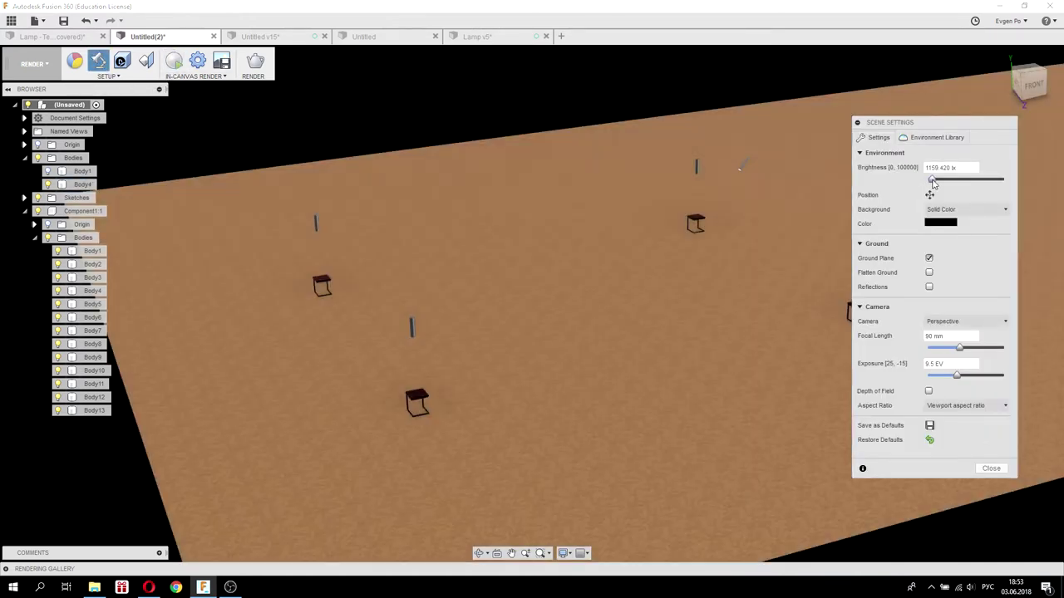
{"action": "left_click", "coordinate": [990, 469]}
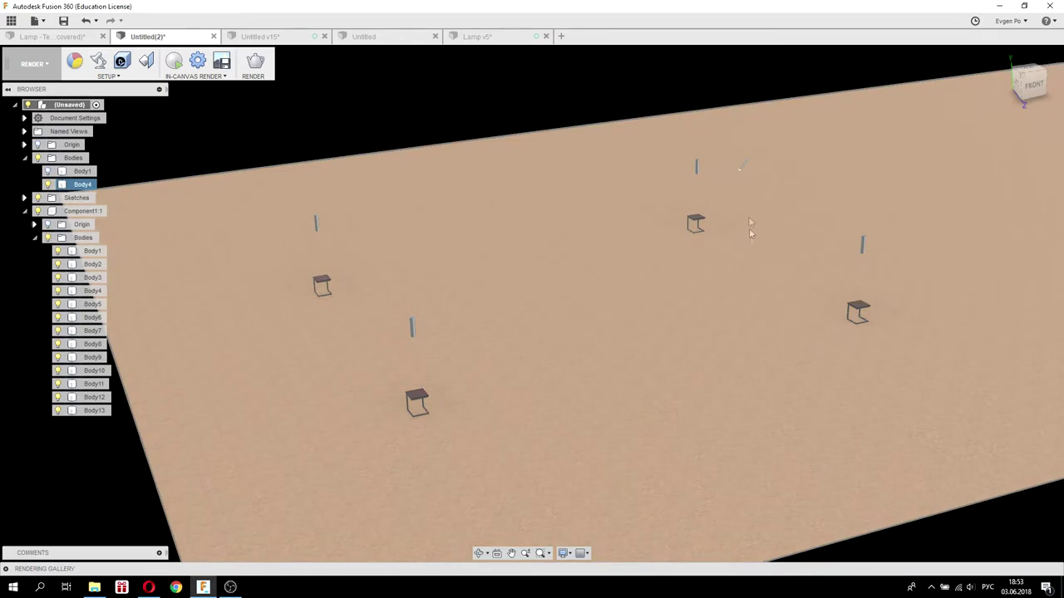
Orbit to a low view and select the Body4 lamp cylinder near the tables.
{"action": "scroll", "coordinate": [699, 183], "scroll_direction": "up", "scroll_amount": 3}
{"action": "scroll", "coordinate": [699, 182], "scroll_direction": "up", "scroll_amount": 2}
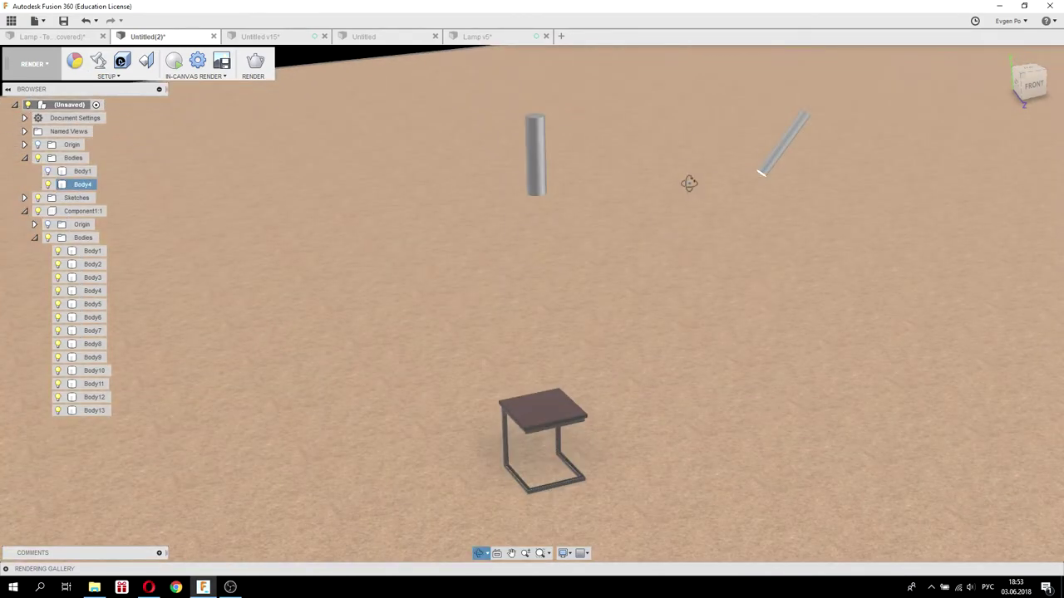
{"action": "middle_click_drag", "start_coordinate": [699, 183], "coordinate": [581, 91], "text": "shift"}
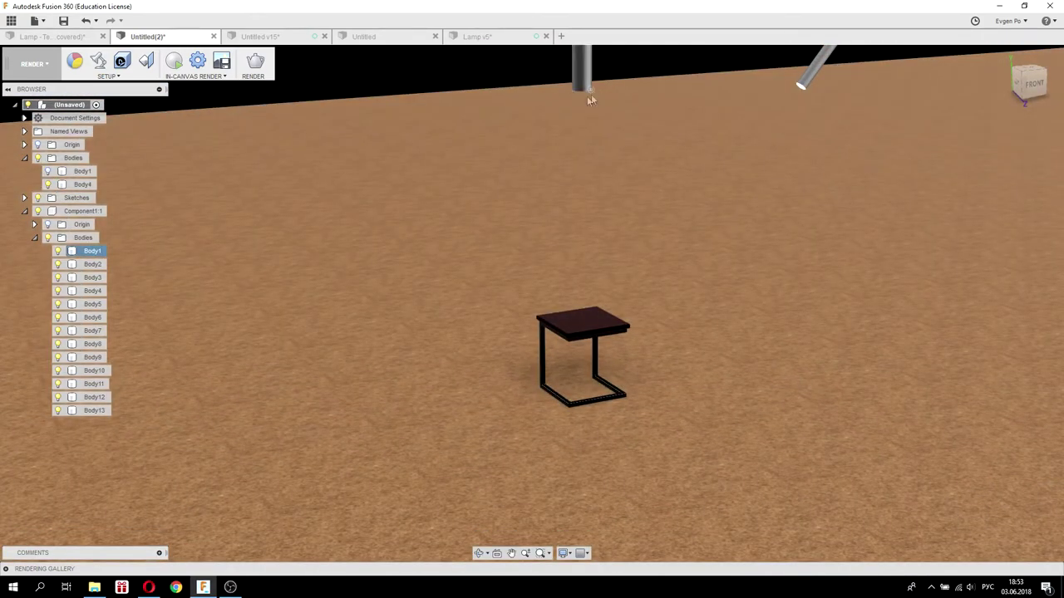
{"action": "left_click", "coordinate": [580, 93]}
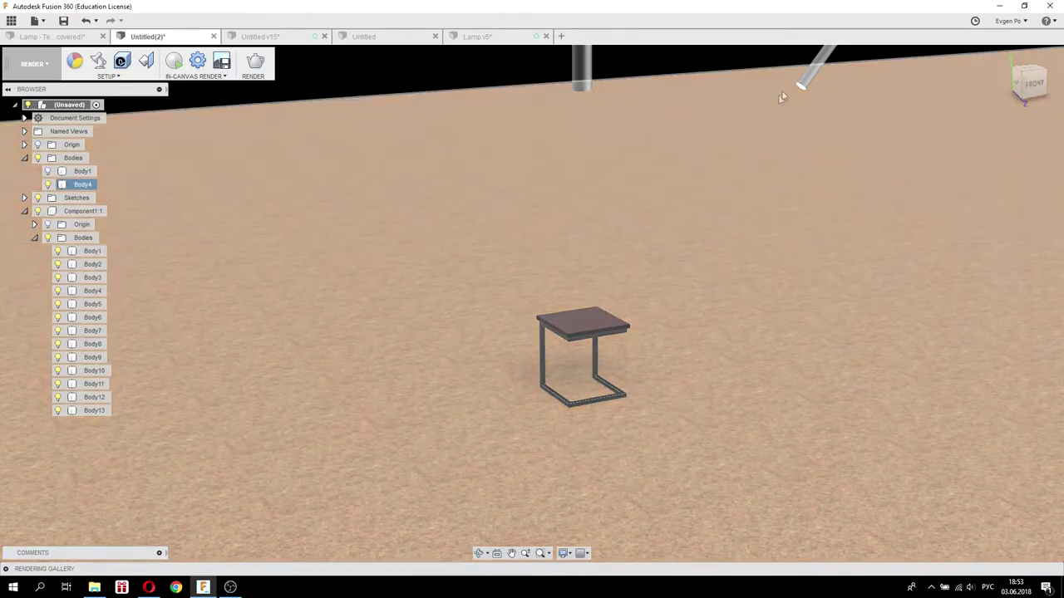
{"action": "scroll", "coordinate": [779, 129], "scroll_direction": "down", "scroll_amount": 2}
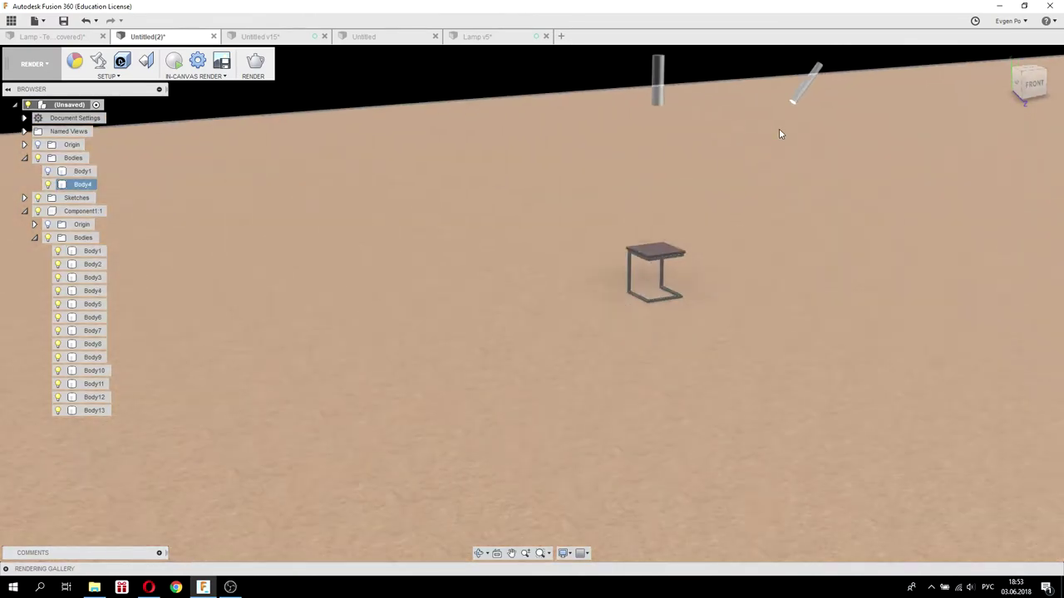
{"action": "scroll", "coordinate": [779, 129], "scroll_direction": "down", "scroll_amount": 2}
{"action": "scroll", "coordinate": [778, 131], "scroll_direction": "down", "scroll_amount": 2}
{"action": "scroll", "coordinate": [775, 139], "scroll_direction": "down", "scroll_amount": 5}
{"action": "scroll", "coordinate": [502, 213], "scroll_direction": "up", "scroll_amount": 5}
{"action": "scroll", "coordinate": [504, 222], "scroll_direction": "down", "scroll_amount": 3}
{"action": "scroll", "coordinate": [499, 232], "scroll_direction": "down", "scroll_amount": 2}
{"action": "scroll", "coordinate": [490, 227], "scroll_direction": "down", "scroll_amount": 3}
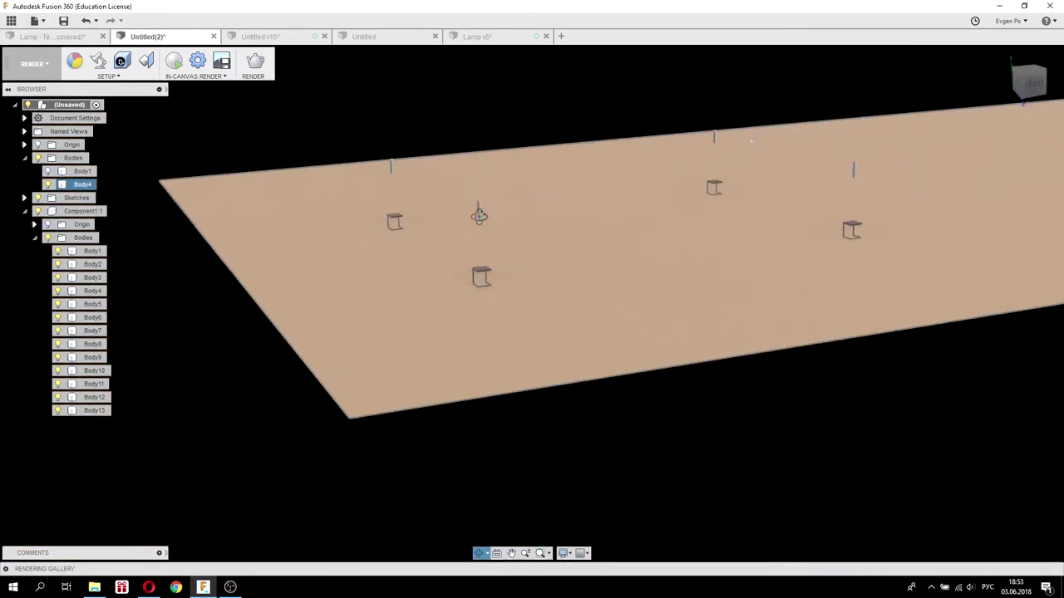
{"action": "scroll", "coordinate": [477, 208], "scroll_direction": "up", "scroll_amount": 5}
{"action": "scroll", "coordinate": [477, 170], "scroll_direction": "up", "scroll_amount": 2}
{"action": "scroll", "coordinate": [483, 167], "scroll_direction": "down", "scroll_amount": 3}
{"action": "scroll", "coordinate": [489, 199], "scroll_direction": "down", "scroll_amount": 3}
{"action": "scroll", "coordinate": [487, 204], "scroll_direction": "down", "scroll_amount": 2}
{"action": "scroll", "coordinate": [471, 193], "scroll_direction": "down", "scroll_amount": 2}
{"action": "mouse_move", "coordinate": [471, 193]}
{"action": "middle_mouse_down", "text": "shift"}
{"action": "mouse_move", "coordinate": [458, 160]}
{"action": "mouse_move", "coordinate": [468, 138]}
{"action": "mouse_move", "coordinate": [121, 99]}
{"action": "middle_mouse_up", "text": "shift"}
Switch to the MODEL workspace and select the lamp cylinder's side face.
{"action": "left_click", "coordinate": [33, 64]}
{"action": "left_click", "coordinate": [37, 96]}
{"action": "scroll", "coordinate": [393, 218], "scroll_direction": "up", "scroll_amount": 3}
{"action": "scroll", "coordinate": [391, 199], "scroll_direction": "up", "scroll_amount": 3}
{"action": "scroll", "coordinate": [390, 181], "scroll_direction": "up", "scroll_amount": 3}
{"action": "left_click", "coordinate": [390, 181]}
Press Pull the selected cylinder face outward by 100 mm.
{"action": "key", "text": "q"}
{"action": "scroll", "coordinate": [393, 203], "scroll_direction": "down", "scroll_amount": 3}
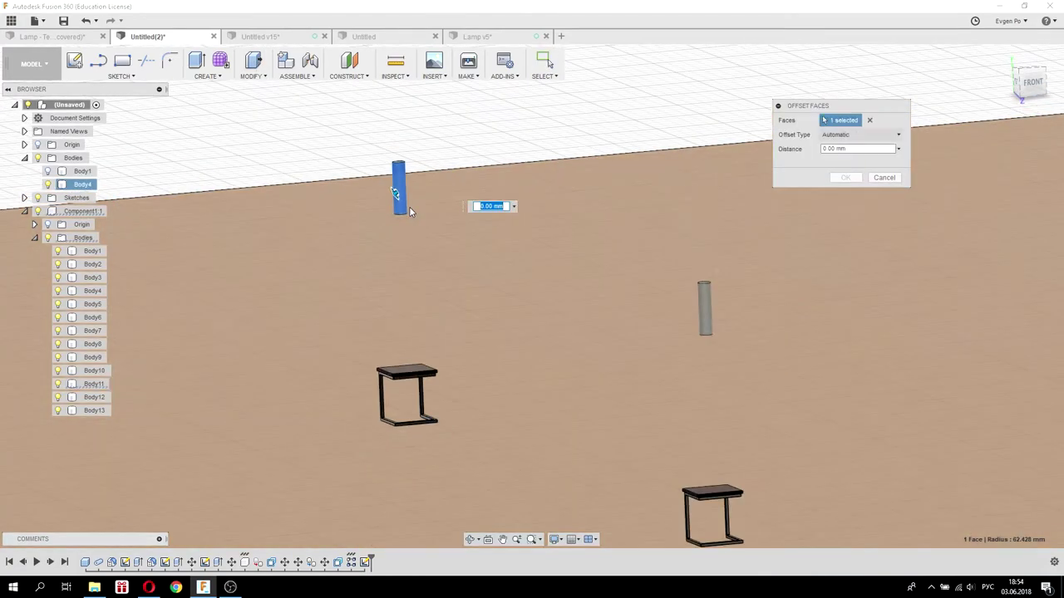
{"action": "scroll", "coordinate": [394, 201], "scroll_direction": "down", "scroll_amount": 3}
{"action": "type", "text": "100"}
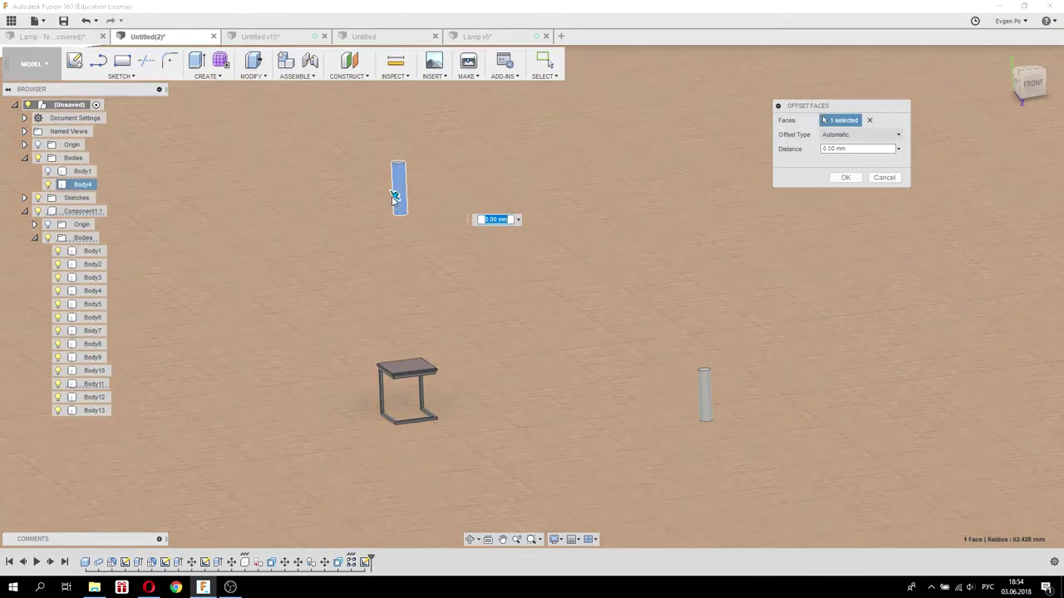
{"action": "key", "text": "Return"}
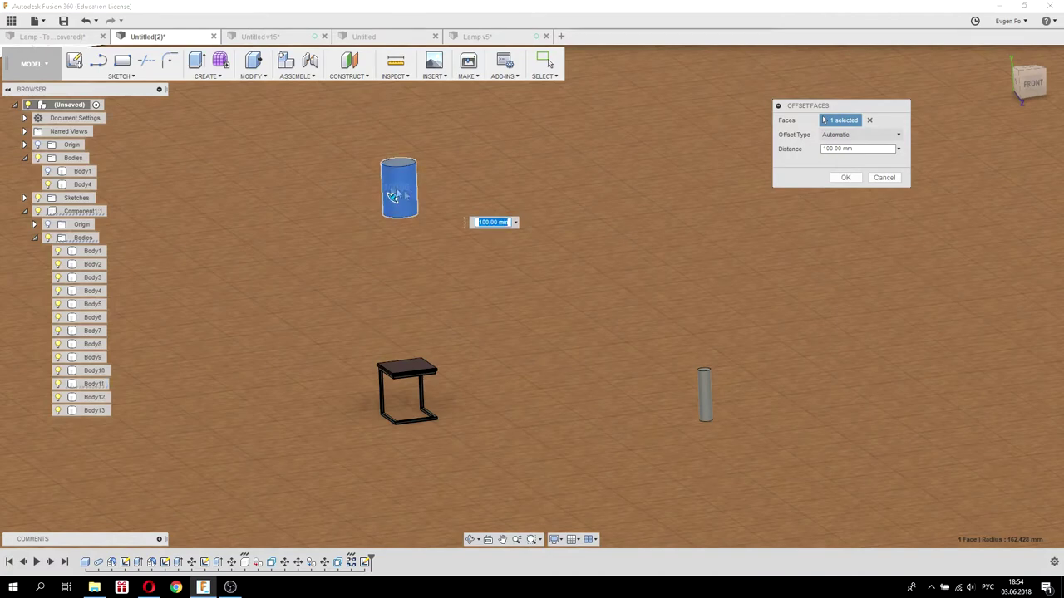
{"action": "left_click", "coordinate": [844, 178]}
{"action": "scroll", "coordinate": [471, 253], "scroll_direction": "down", "scroll_amount": 5}
{"action": "scroll", "coordinate": [580, 291], "scroll_direction": "down", "scroll_amount": 3}
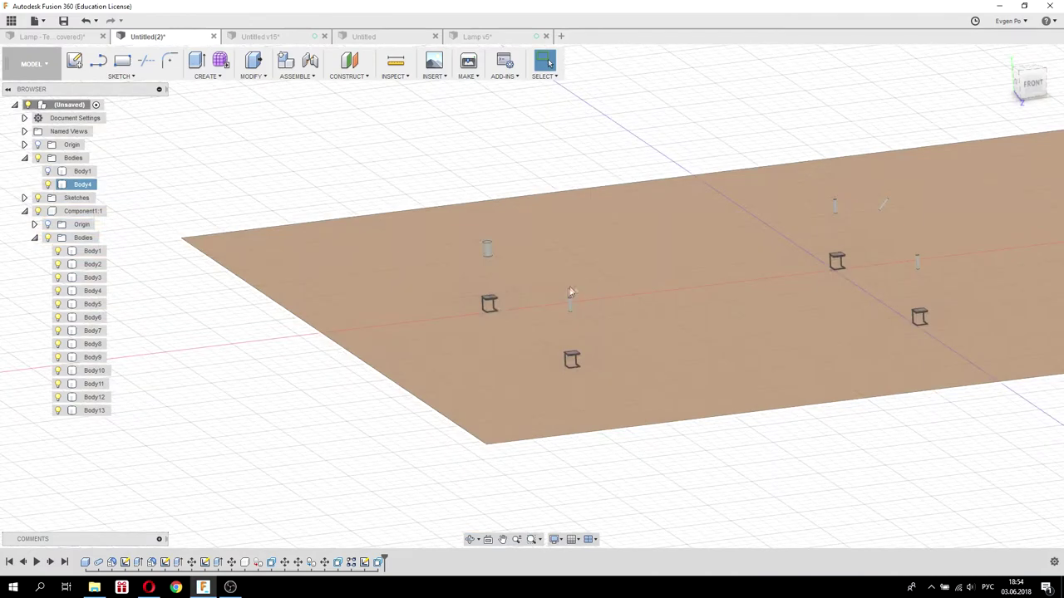
{"action": "scroll", "coordinate": [586, 306], "scroll_direction": "up", "scroll_amount": 2}
{"action": "scroll", "coordinate": [569, 307], "scroll_direction": "up", "scroll_amount": 2}
{"action": "scroll", "coordinate": [571, 307], "scroll_direction": "up", "scroll_amount": 2}
{"action": "scroll", "coordinate": [579, 305], "scroll_direction": "up", "scroll_amount": 1}
Offset the small cylinder's side face by -20 mm to slim it.
{"action": "left_click", "coordinate": [579, 310]}
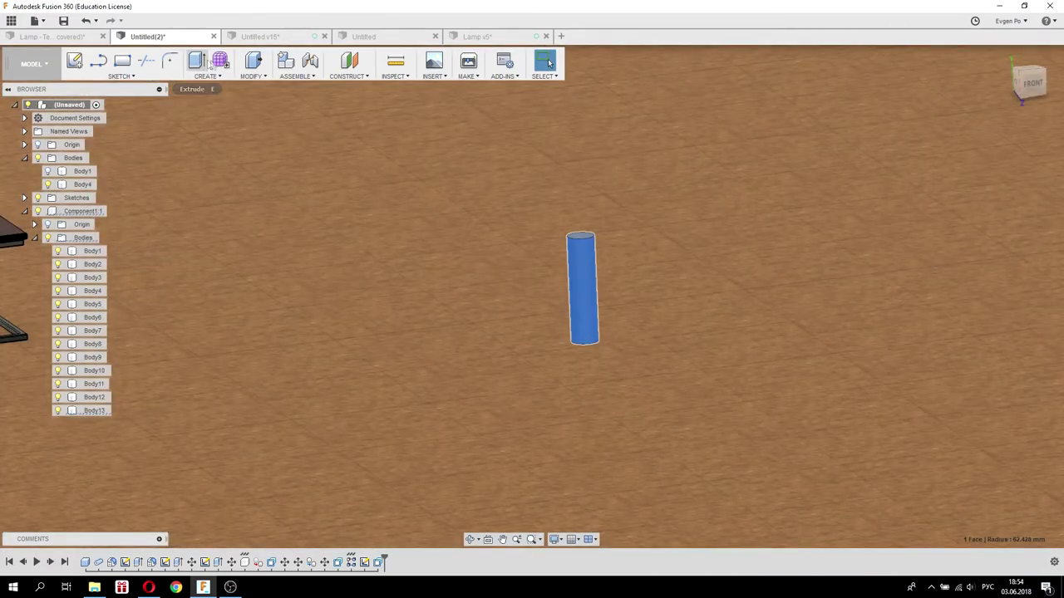
{"action": "left_click", "coordinate": [253, 65]}
{"action": "scroll", "coordinate": [588, 287], "scroll_direction": "up", "scroll_amount": 2}
{"action": "scroll", "coordinate": [601, 366], "scroll_direction": "up", "scroll_amount": 2}
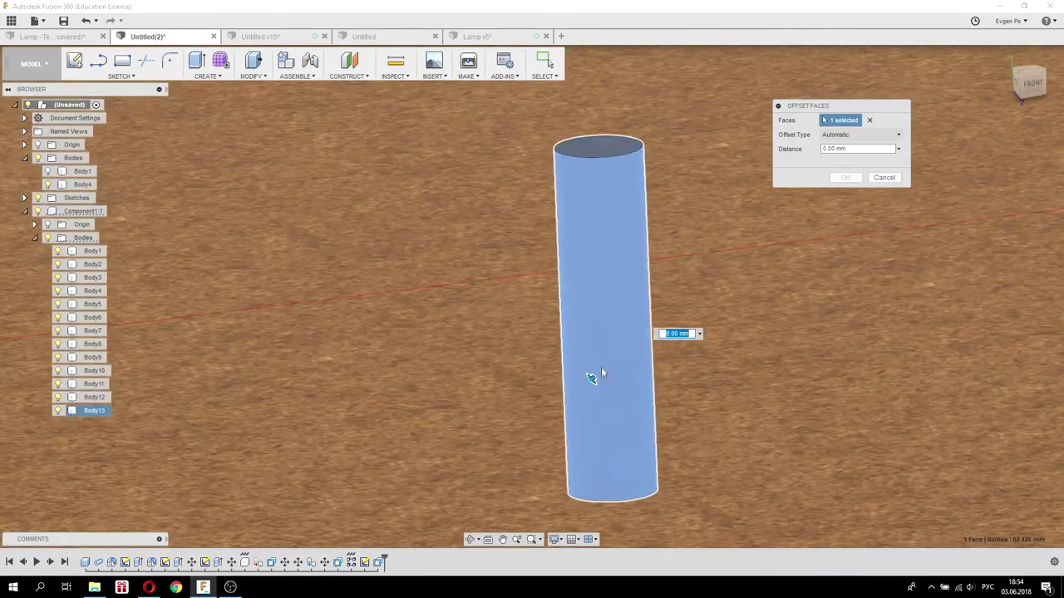
{"action": "left_click_drag", "start_coordinate": [591, 380], "coordinate": [601, 369]}
{"action": "left_click", "coordinate": [845, 177]}
{"action": "scroll", "coordinate": [505, 239], "scroll_direction": "down", "scroll_amount": 3}
{"action": "scroll", "coordinate": [375, 278], "scroll_direction": "down", "scroll_amount": 3}
{"action": "scroll", "coordinate": [375, 282], "scroll_direction": "down", "scroll_amount": 3}
{"action": "scroll", "coordinate": [701, 233], "scroll_direction": "up", "scroll_amount": 5}
{"action": "scroll", "coordinate": [659, 247], "scroll_direction": "up", "scroll_amount": 2}
{"action": "scroll", "coordinate": [657, 249], "scroll_direction": "up", "scroll_amount": 3}
{"action": "scroll", "coordinate": [637, 255], "scroll_direction": "up", "scroll_amount": 2}
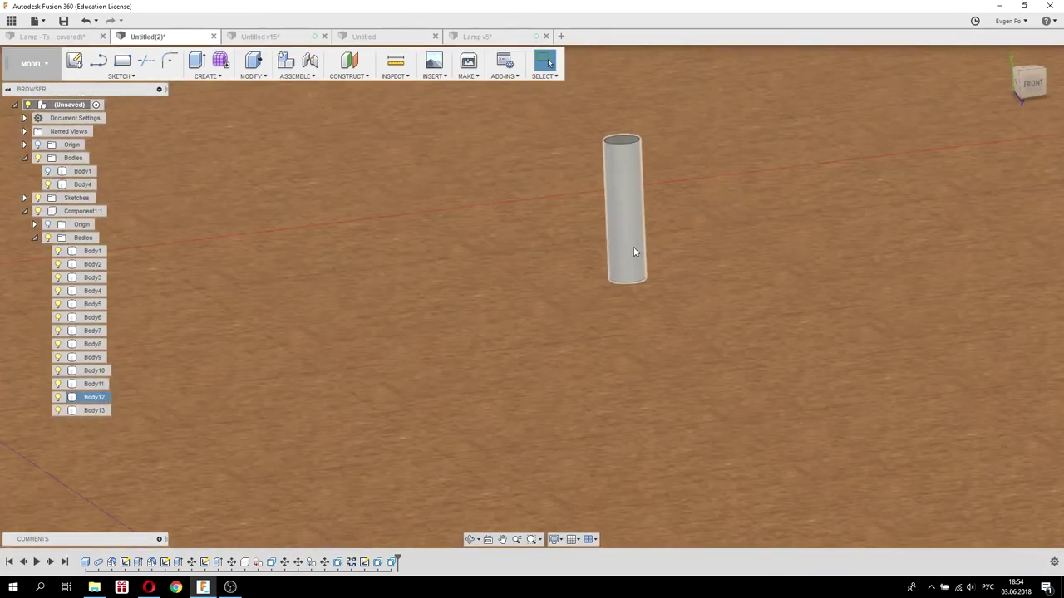
{"action": "middle_click_drag", "start_coordinate": [629, 240], "coordinate": [636, 284], "text": "shift"}
{"action": "scroll", "coordinate": [636, 285], "scroll_direction": "up", "scroll_amount": 1}
{"action": "scroll", "coordinate": [636, 284], "scroll_direction": "up", "scroll_amount": 2}
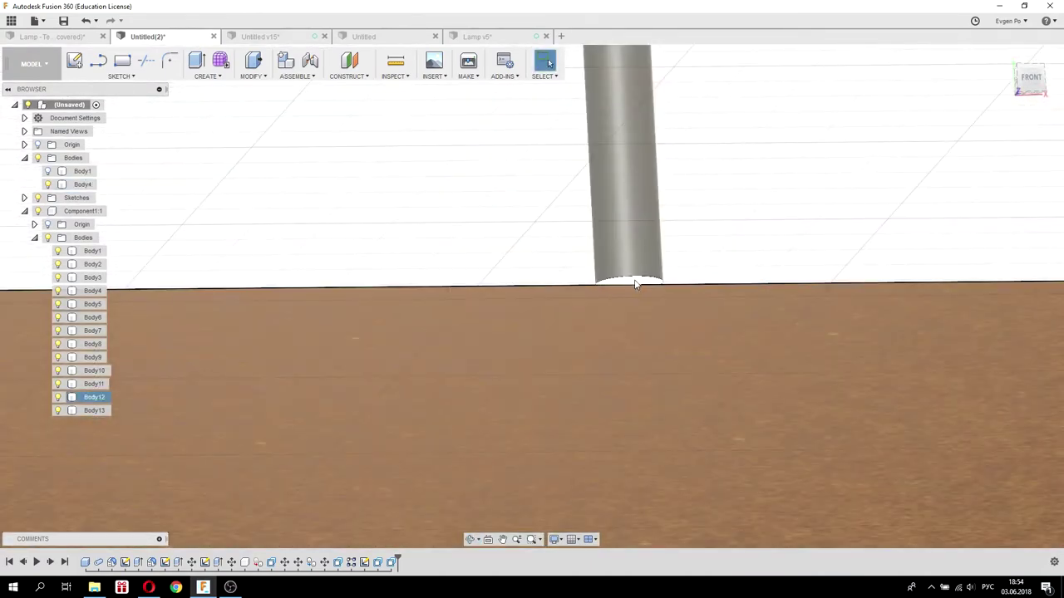
{"action": "scroll", "coordinate": [634, 285], "scroll_direction": "up", "scroll_amount": 2}
{"action": "scroll", "coordinate": [634, 286], "scroll_direction": "up", "scroll_amount": 2}
Start a sketch on the cylinder's bottom face with Slice enabled.
{"action": "left_click", "coordinate": [632, 283]}
{"action": "right_click", "coordinate": [631, 283]}
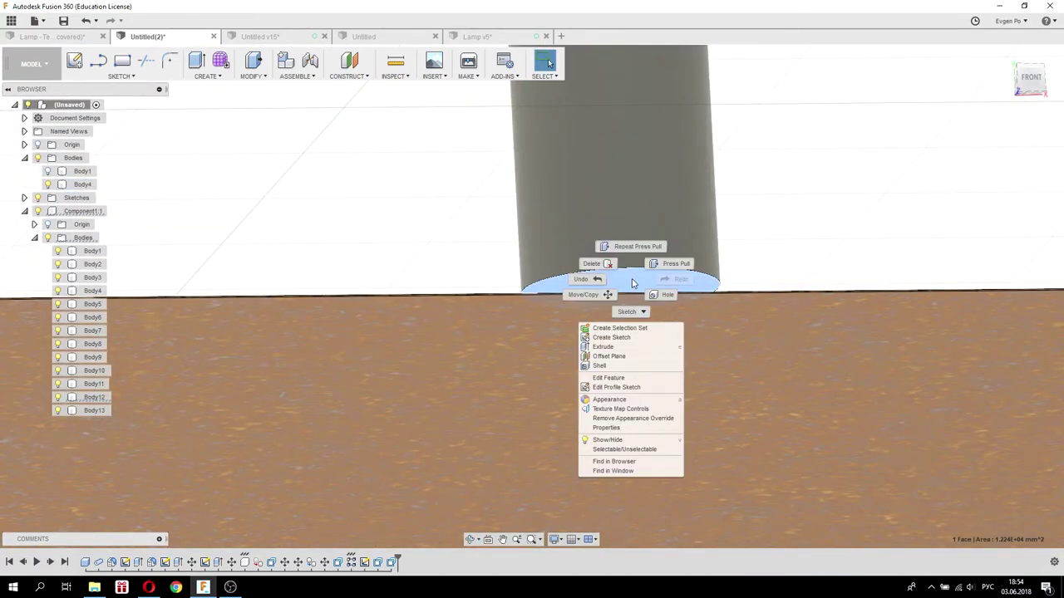
{"action": "left_click", "coordinate": [622, 337]}
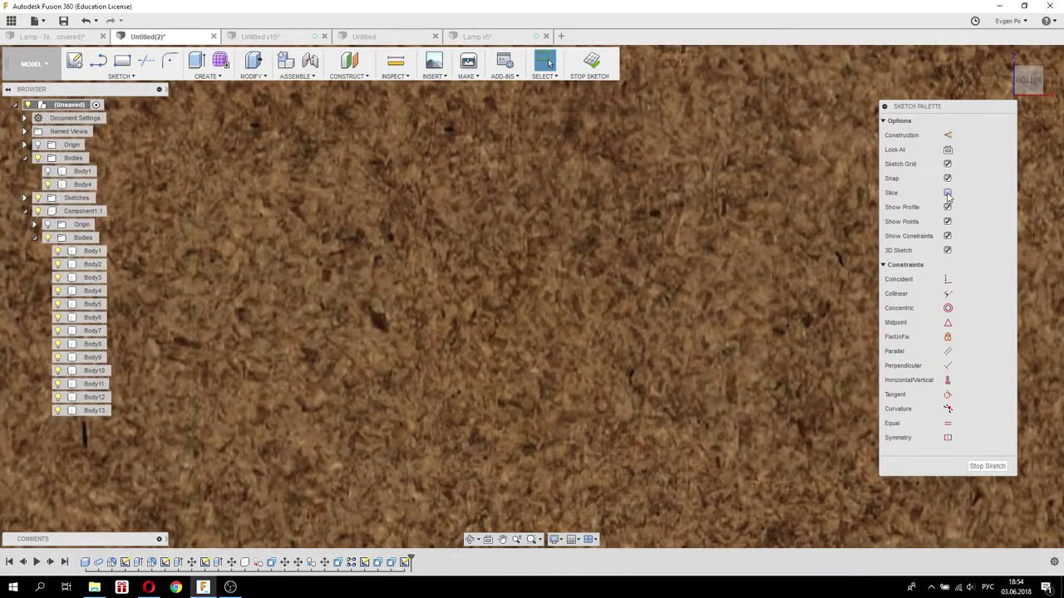
{"action": "left_click", "coordinate": [948, 193]}
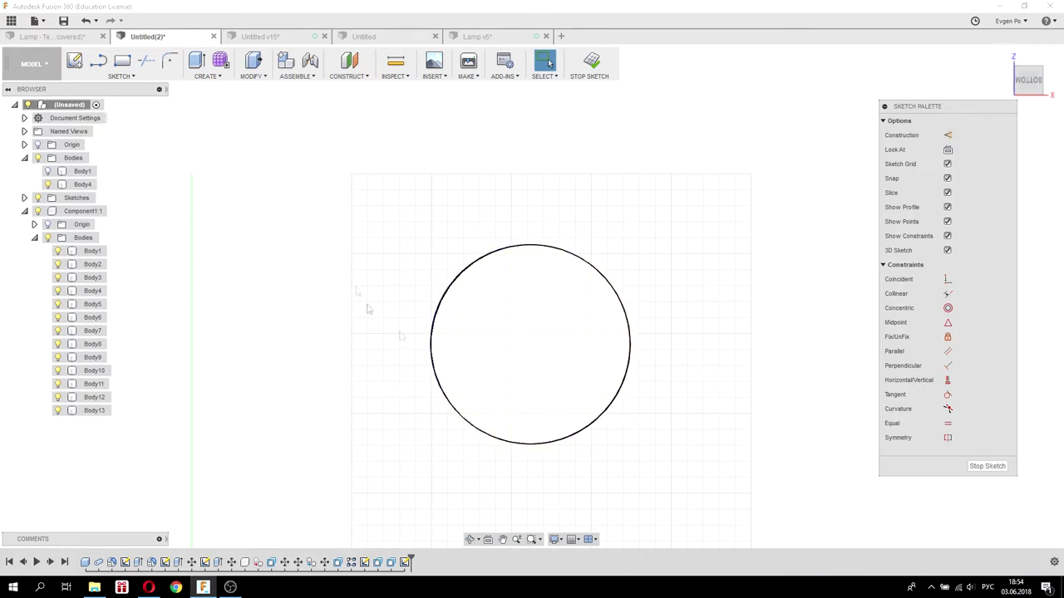
Draw a larger centre-diameter circle concentric with the cylinder's bottom outline.
{"action": "left_click", "coordinate": [139, 76]}
{"action": "mouse_move", "coordinate": [83, 127]}
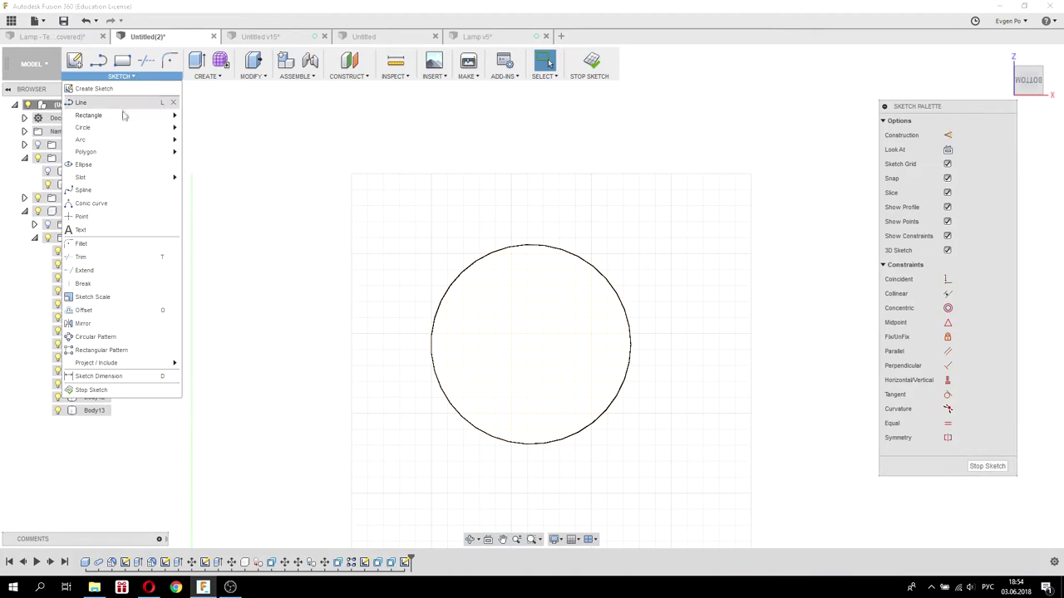
{"action": "left_click", "coordinate": [184, 133]}
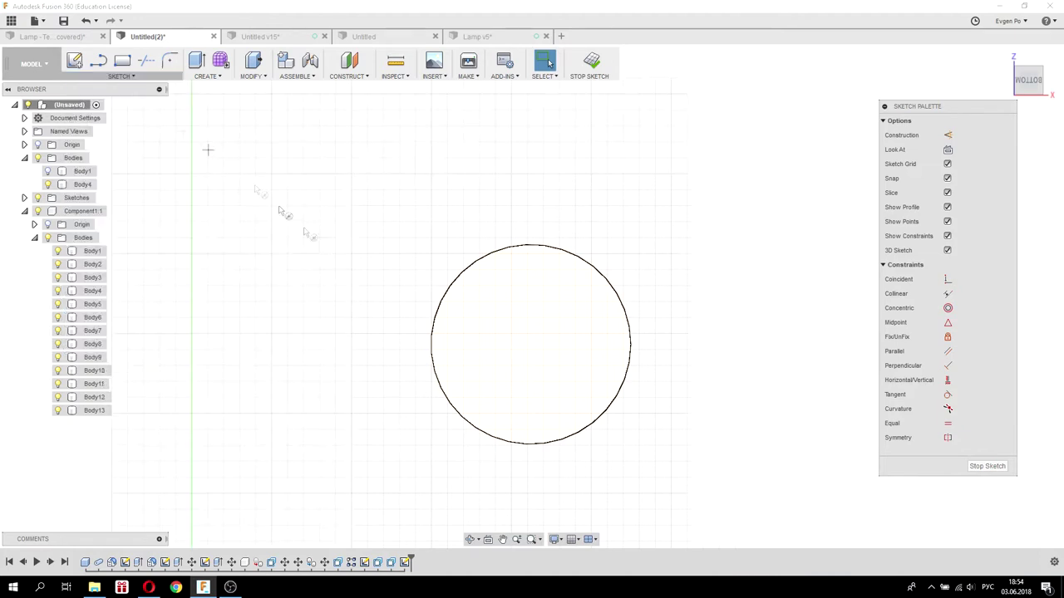
{"action": "left_click", "coordinate": [530, 344]}
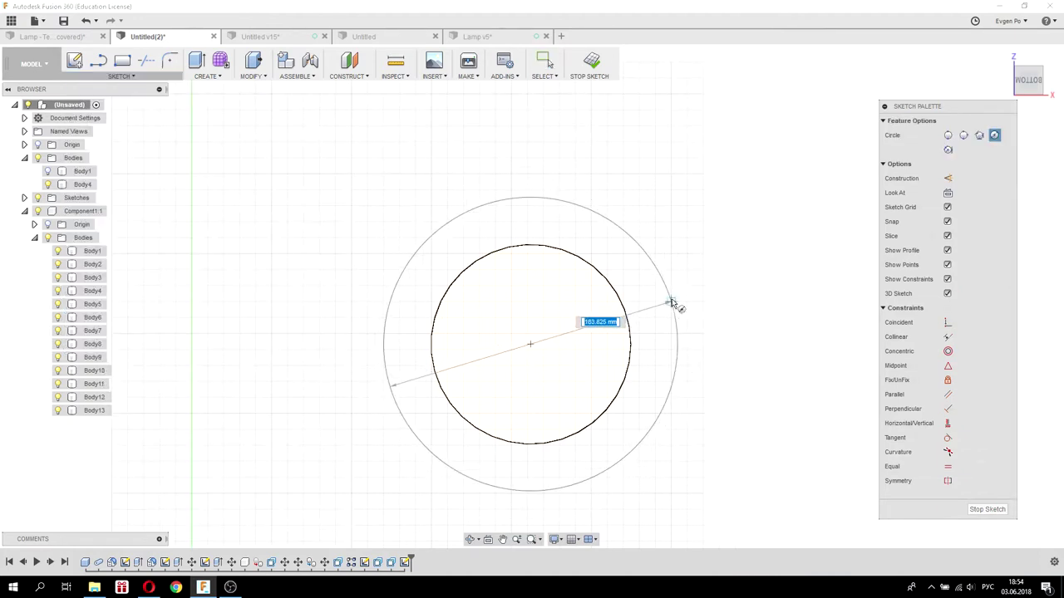
{"action": "left_click", "coordinate": [671, 304]}
{"action": "left_click", "coordinate": [197, 60]}
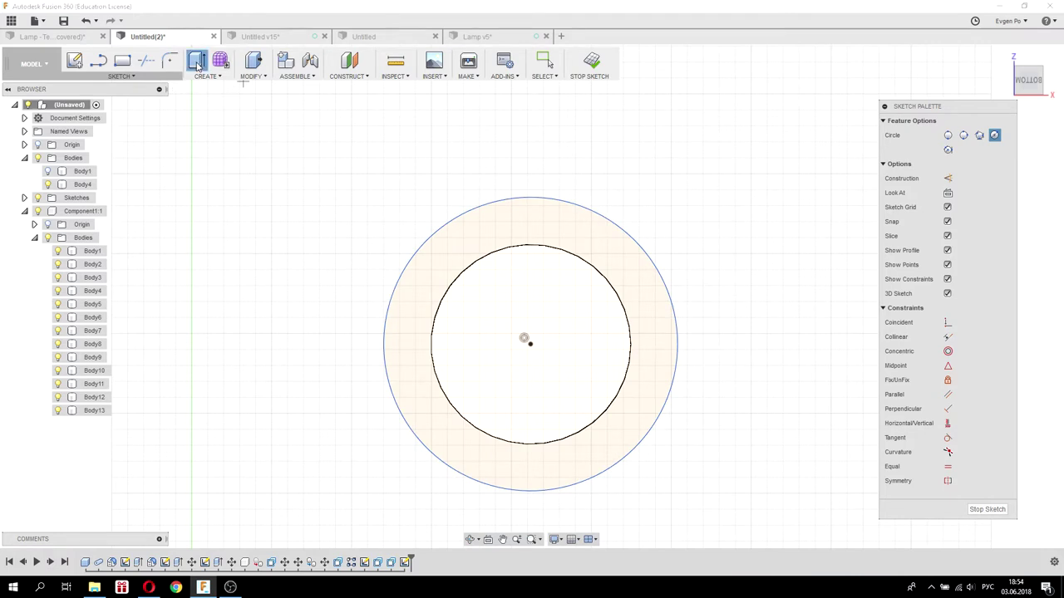
Extrude the ring profile 70 mm with symmetric direction and a Join operation.
{"action": "left_click", "coordinate": [582, 256]}
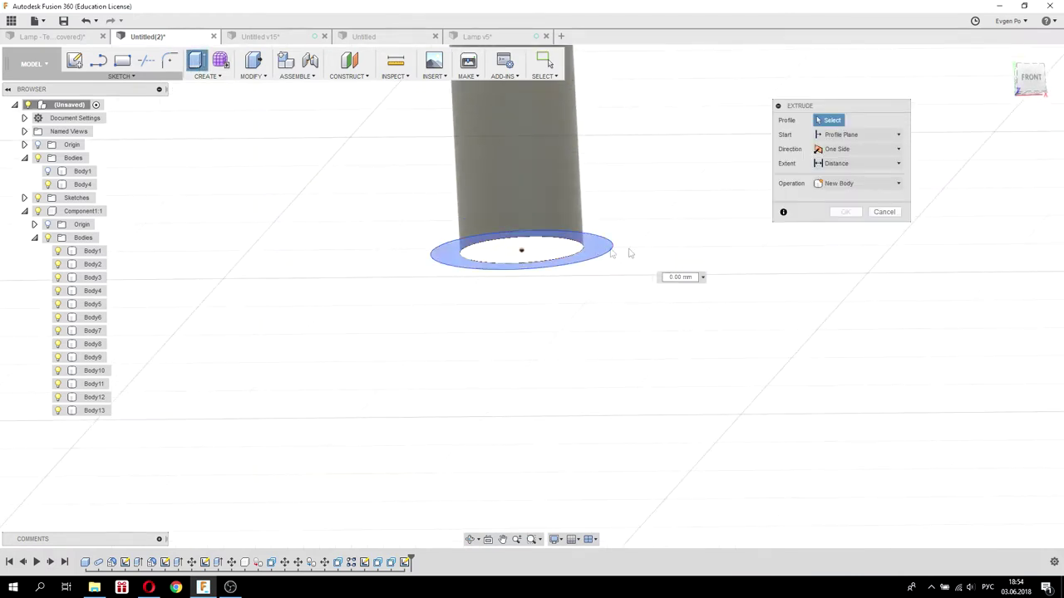
{"action": "left_click", "coordinate": [860, 149]}
{"action": "left_click", "coordinate": [856, 189]}
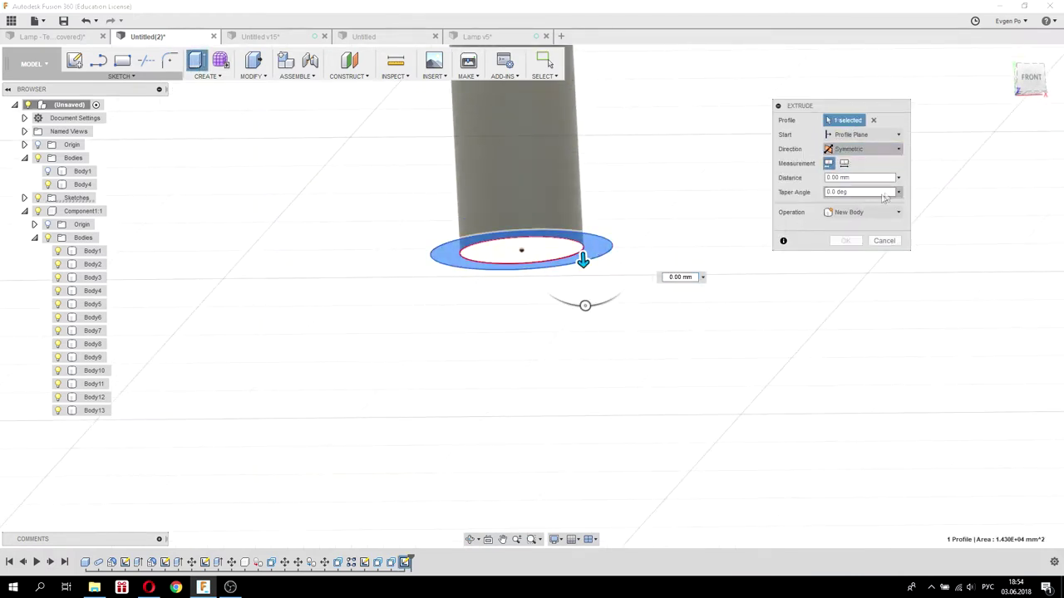
{"action": "left_click_drag", "start_coordinate": [584, 261], "coordinate": [587, 329]}
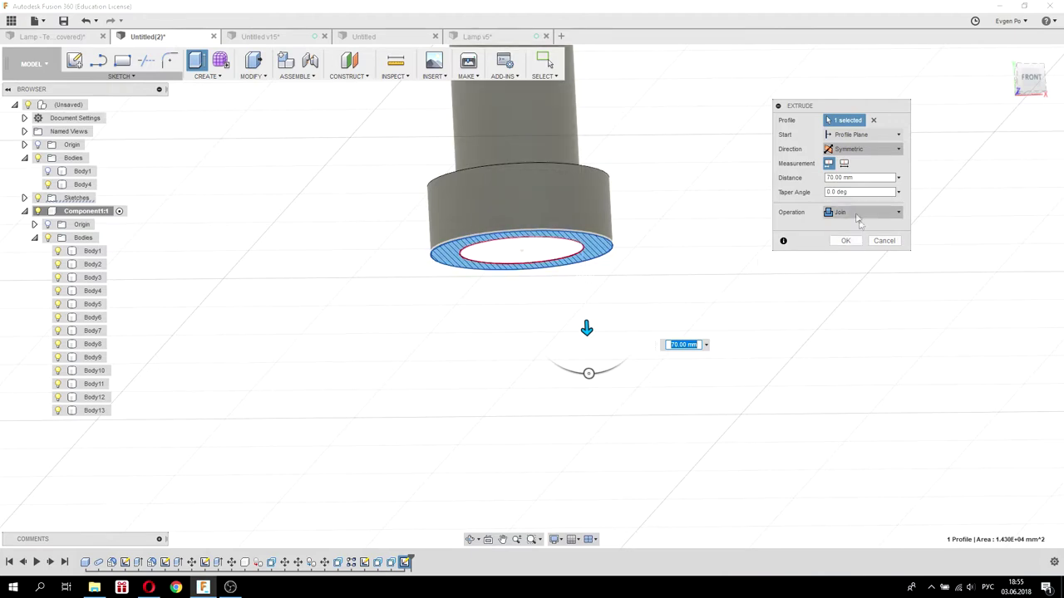
{"action": "left_click", "coordinate": [846, 241]}
{"action": "scroll", "coordinate": [726, 221], "scroll_direction": "down", "scroll_amount": 5}
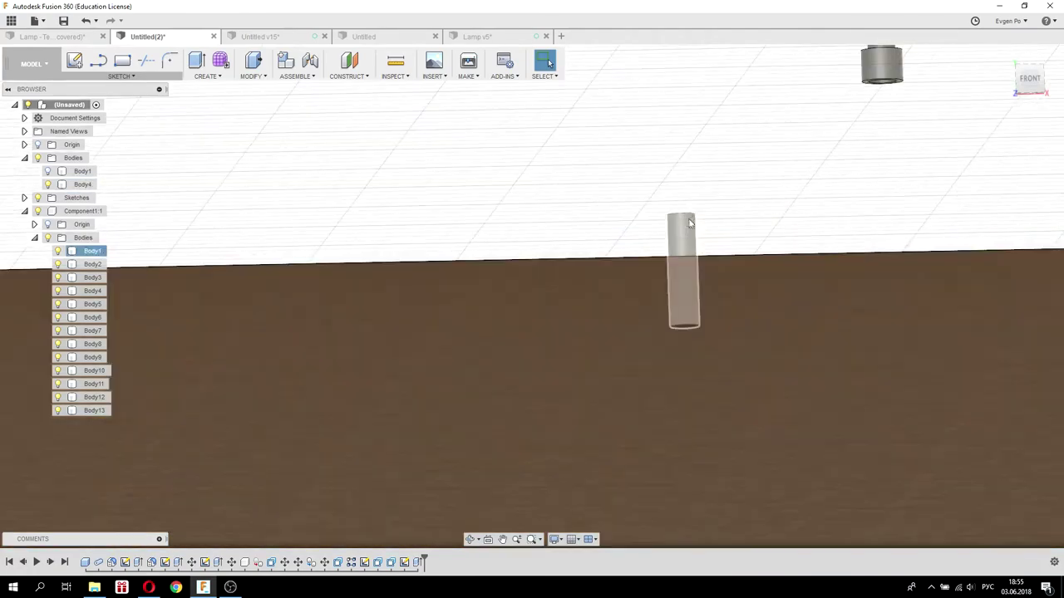
Orbit and zoom the model to tilt the ground plane into view and select it.
{"action": "middle_click_drag", "start_coordinate": [689, 223], "coordinate": [657, 316], "text": "shift"}
{"action": "scroll", "coordinate": [657, 316], "scroll_direction": "up", "scroll_amount": 5}
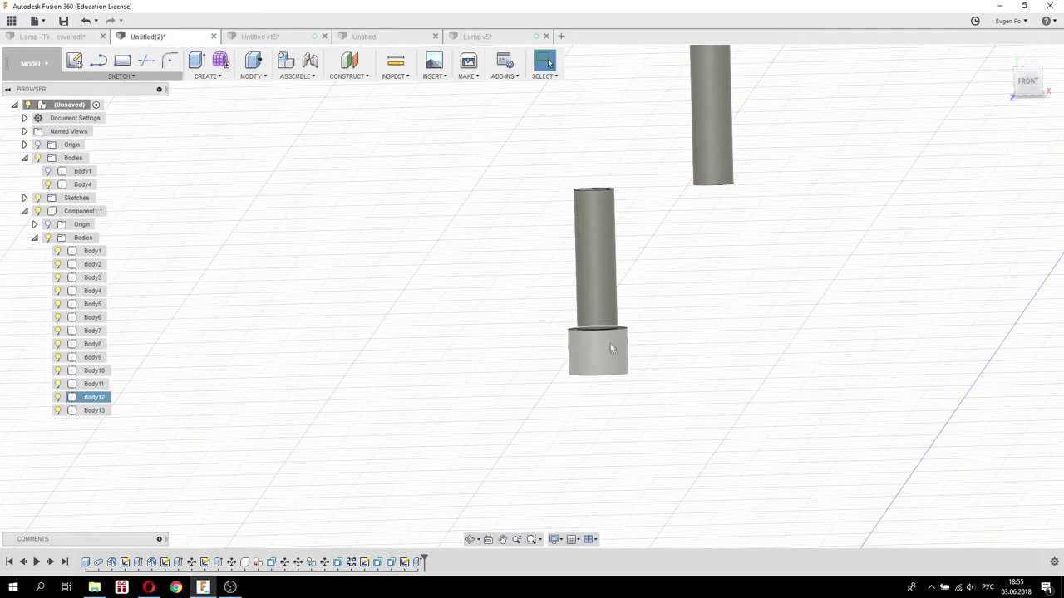
{"action": "scroll", "coordinate": [611, 349], "scroll_direction": "down", "scroll_amount": 2}
{"action": "scroll", "coordinate": [609, 345], "scroll_direction": "down", "scroll_amount": 2}
{"action": "scroll", "coordinate": [605, 337], "scroll_direction": "down", "scroll_amount": 2}
{"action": "middle_click_drag", "start_coordinate": [604, 339], "coordinate": [150, 258], "text": "shift"}
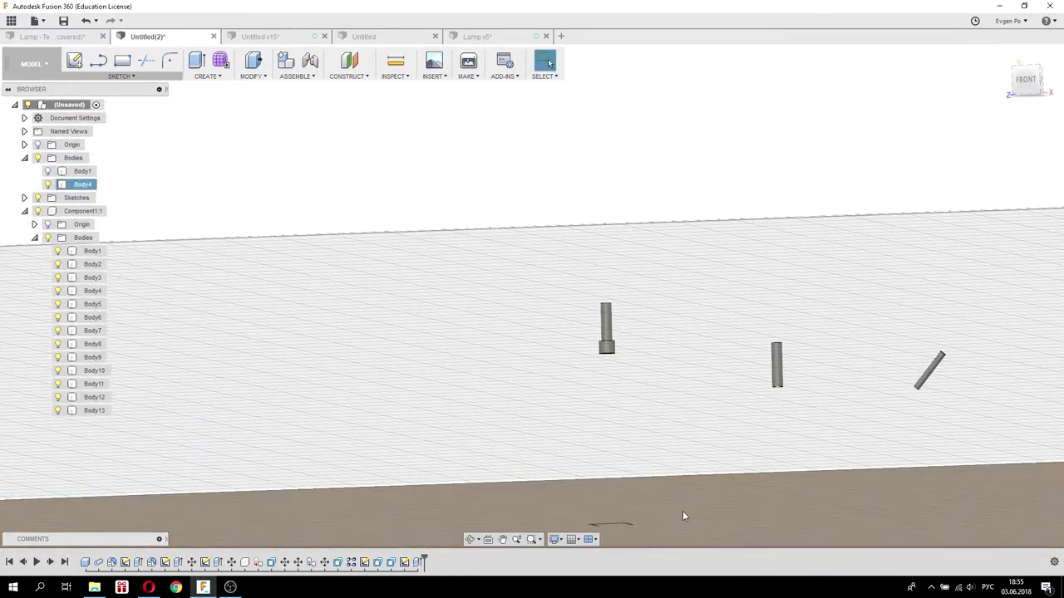
{"action": "left_click", "coordinate": [677, 508]}
{"action": "scroll", "coordinate": [364, 336], "scroll_direction": "down", "scroll_amount": 2}
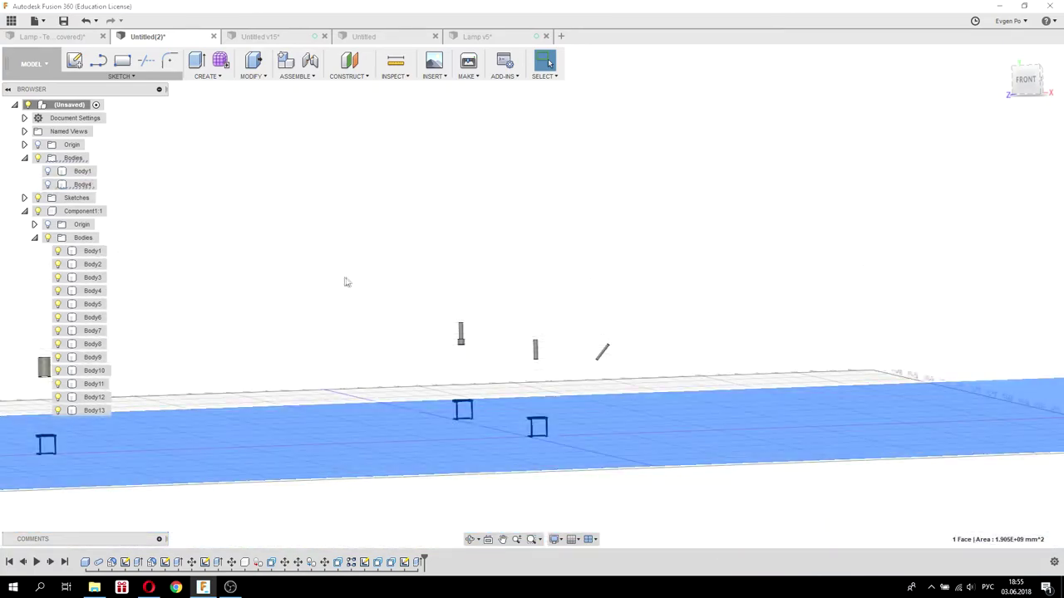
Zoom in on the diagonal rod beside the tables and select its round face.
{"action": "middle_click_drag", "start_coordinate": [344, 280], "coordinate": [491, 307], "text": "shift"}
{"action": "scroll", "coordinate": [491, 307], "scroll_direction": "up", "scroll_amount": 2}
{"action": "scroll", "coordinate": [493, 304], "scroll_direction": "up", "scroll_amount": 4}
{"action": "scroll", "coordinate": [511, 285], "scroll_direction": "up", "scroll_amount": 1}
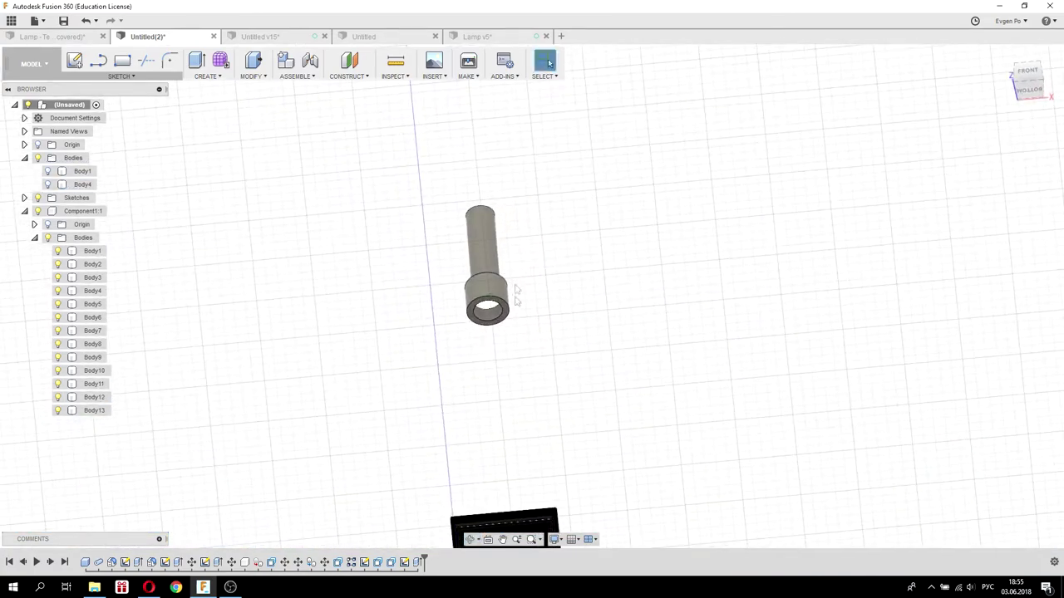
{"action": "scroll", "coordinate": [515, 275], "scroll_direction": "up", "scroll_amount": 1}
{"action": "scroll", "coordinate": [488, 302], "scroll_direction": "up", "scroll_amount": 3}
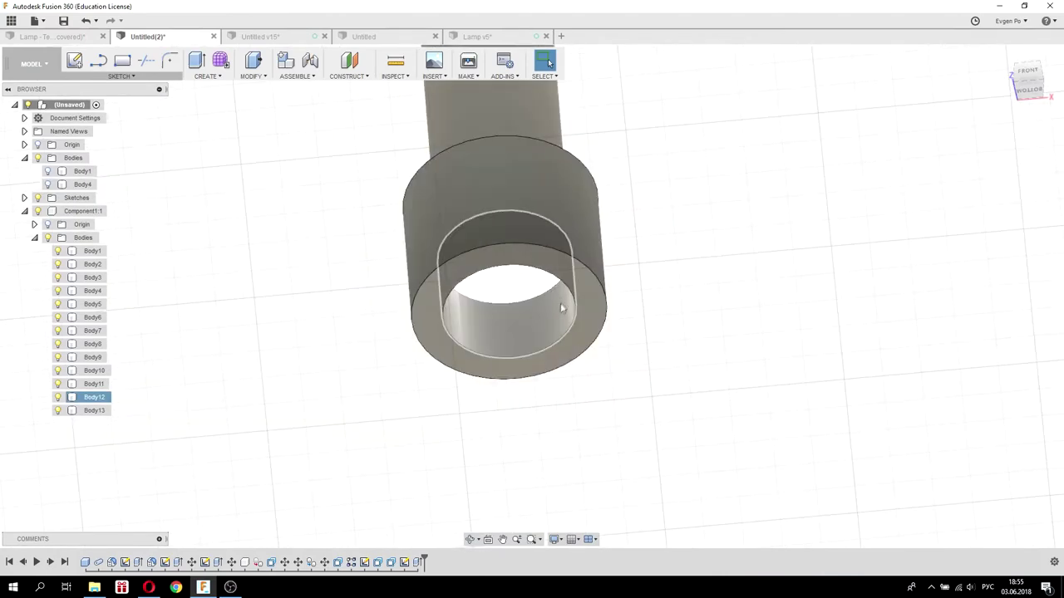
{"action": "scroll", "coordinate": [537, 312], "scroll_direction": "down", "scroll_amount": 2}
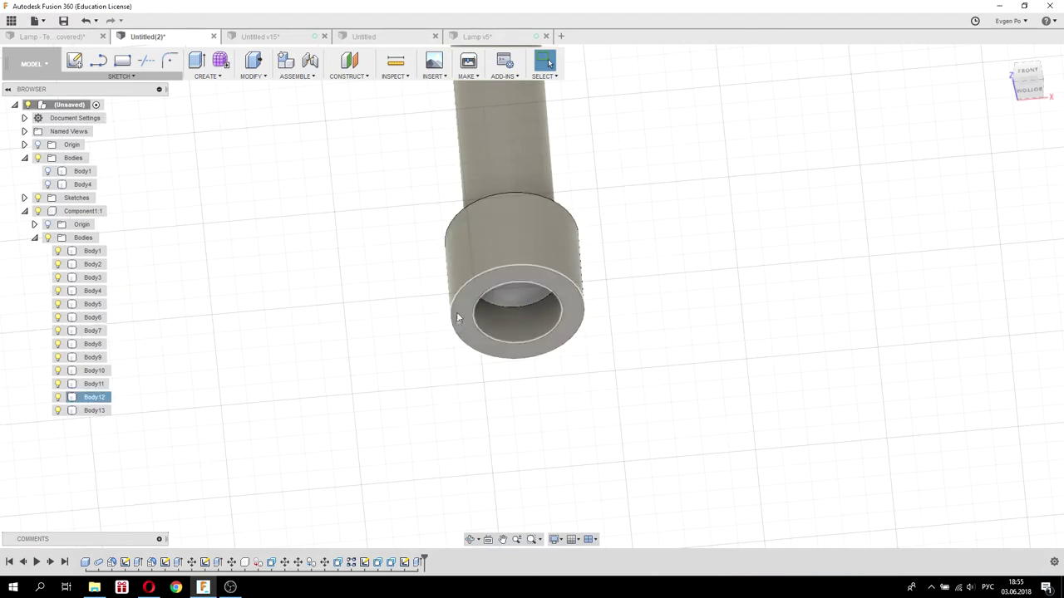
{"action": "scroll", "coordinate": [457, 317], "scroll_direction": "down", "scroll_amount": 2}
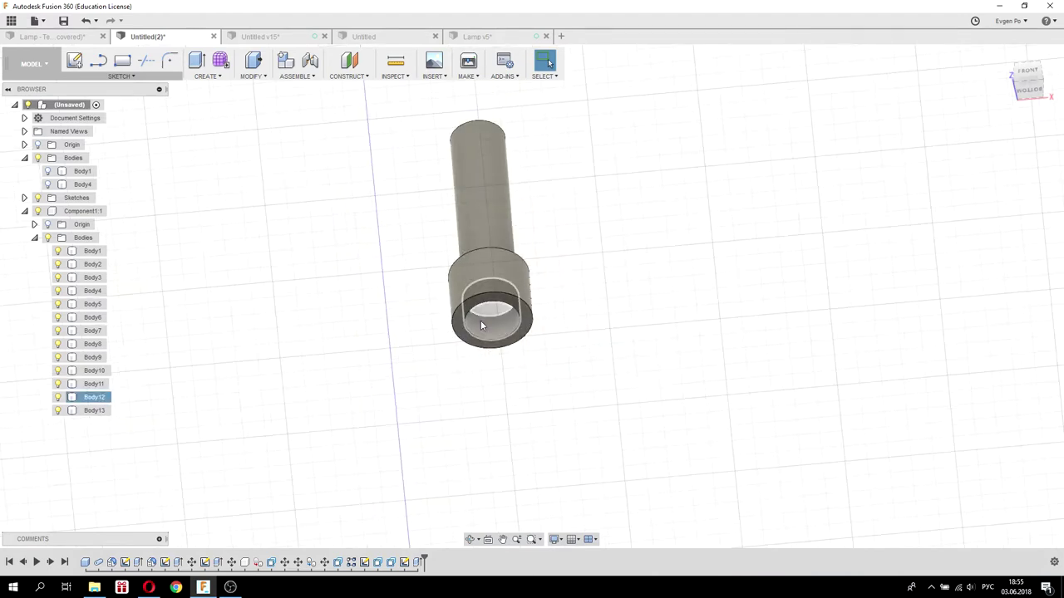
{"action": "scroll", "coordinate": [485, 292], "scroll_direction": "down", "scroll_amount": 2}
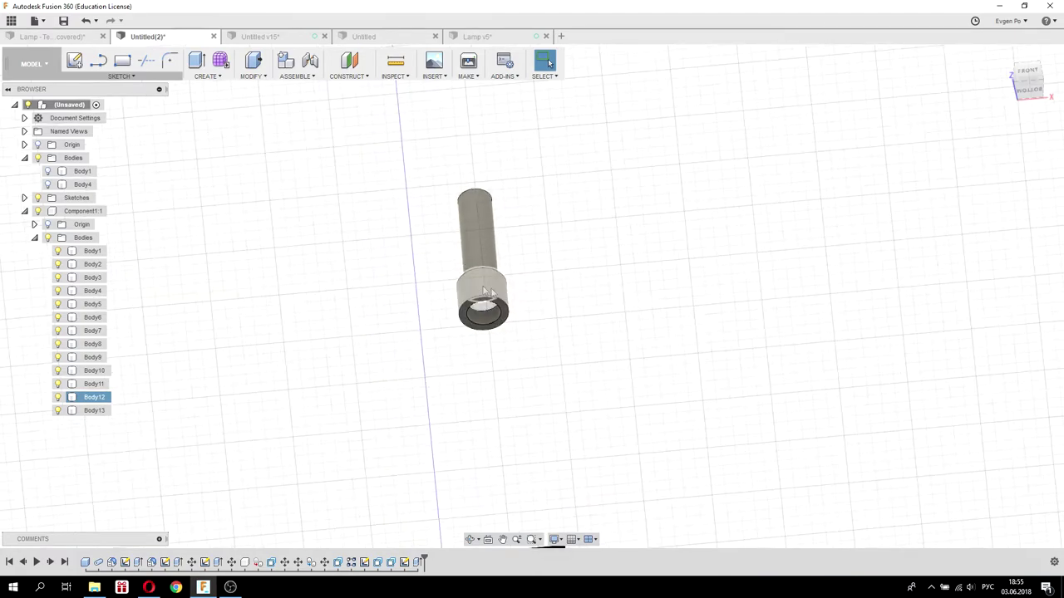
{"action": "scroll", "coordinate": [489, 291], "scroll_direction": "down", "scroll_amount": 5}
{"action": "scroll", "coordinate": [403, 407], "scroll_direction": "down", "scroll_amount": 2}
{"action": "scroll", "coordinate": [427, 471], "scroll_direction": "down", "scroll_amount": 2}
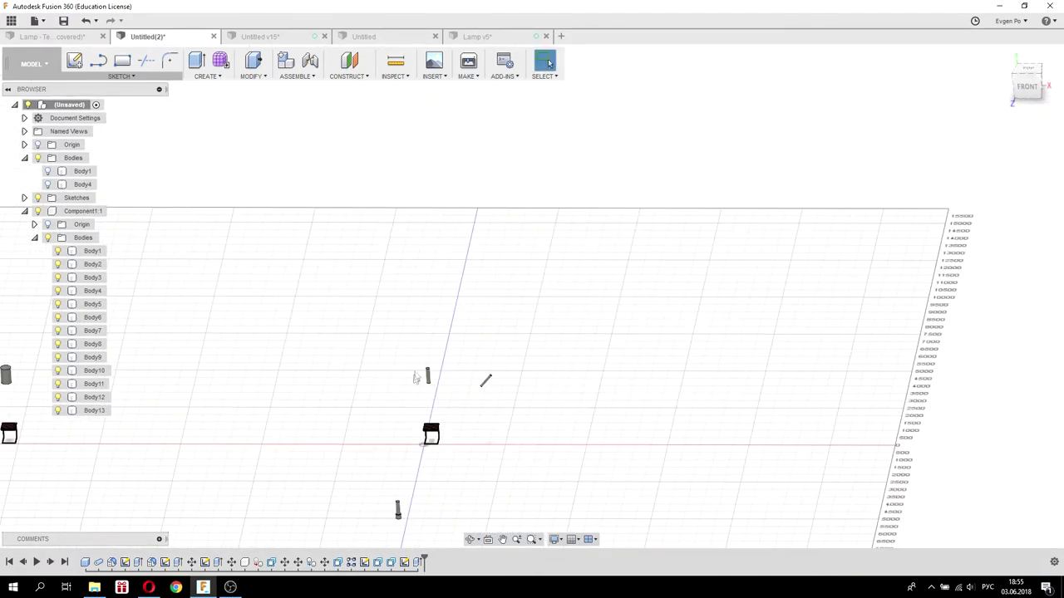
{"action": "scroll", "coordinate": [415, 340], "scroll_direction": "down", "scroll_amount": 1}
{"action": "scroll", "coordinate": [431, 378], "scroll_direction": "up", "scroll_amount": 1}
{"action": "scroll", "coordinate": [479, 368], "scroll_direction": "up", "scroll_amount": 2}
{"action": "scroll", "coordinate": [498, 366], "scroll_direction": "up", "scroll_amount": 3}
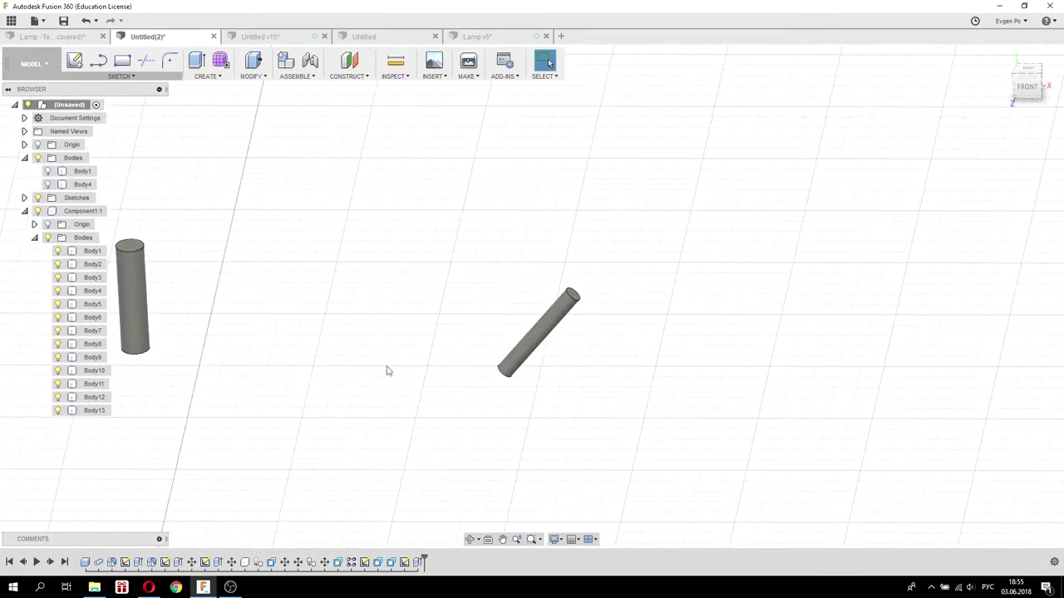
{"action": "middle_click_drag", "start_coordinate": [386, 370], "coordinate": [468, 347], "text": "shift"}
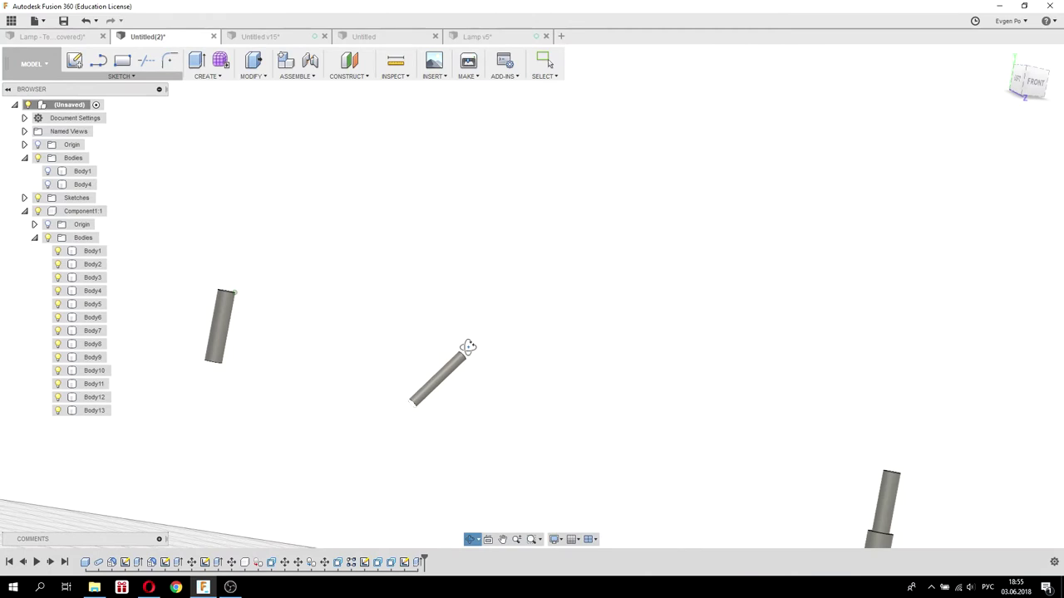
{"action": "scroll", "coordinate": [437, 404], "scroll_direction": "up", "scroll_amount": 2}
{"action": "scroll", "coordinate": [415, 397], "scroll_direction": "up", "scroll_amount": 2}
{"action": "left_click", "coordinate": [430, 403]}
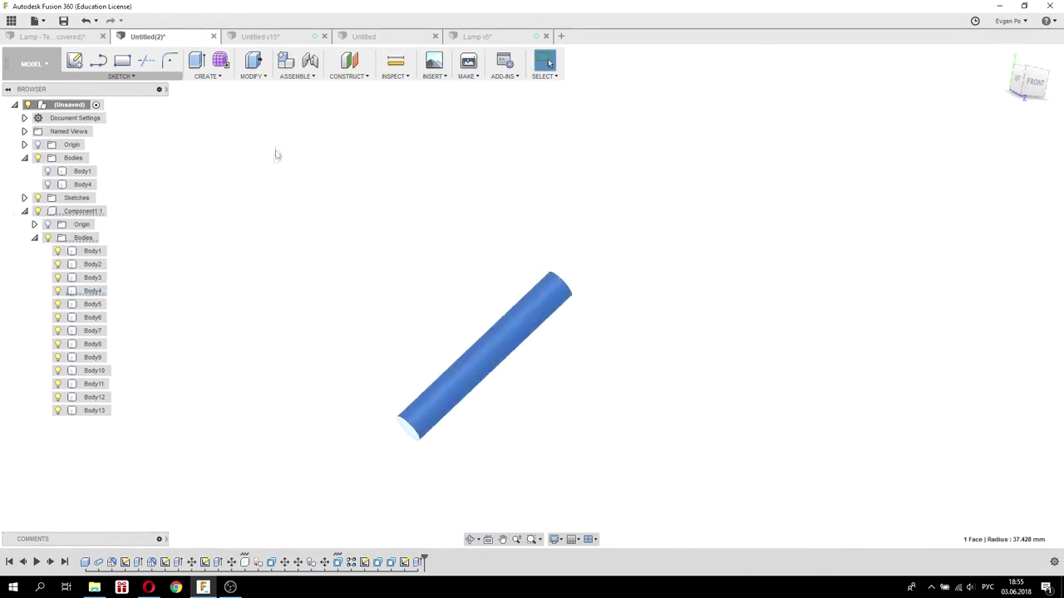
Offset the diagonal rod's round face outward by 200 mm.
{"action": "left_click", "coordinate": [254, 61]}
{"action": "left_click_drag", "start_coordinate": [433, 408], "coordinate": [421, 385]}
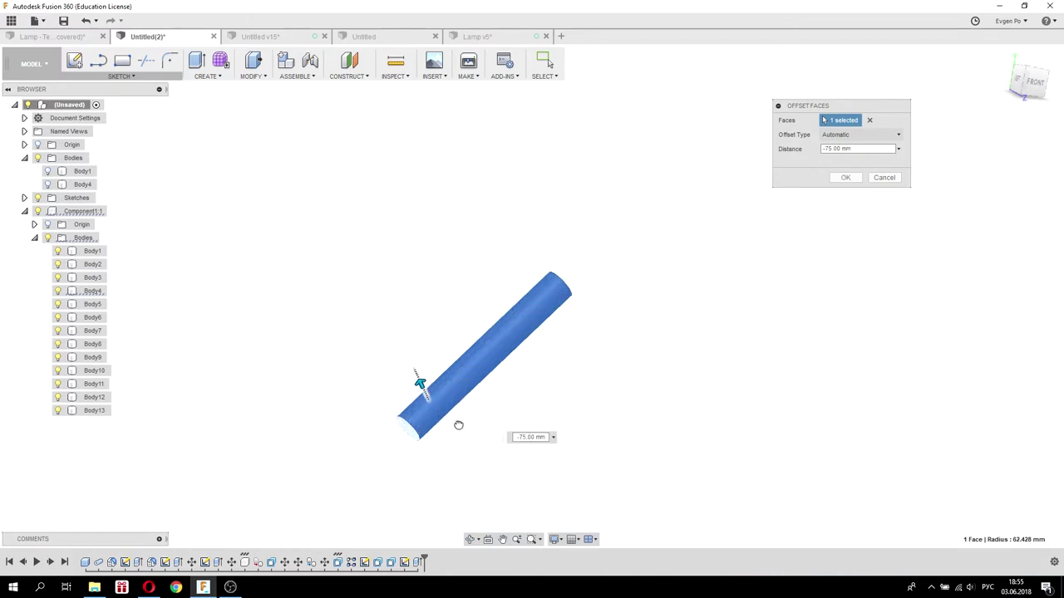
{"action": "left_click_drag", "start_coordinate": [458, 425], "coordinate": [464, 436]}
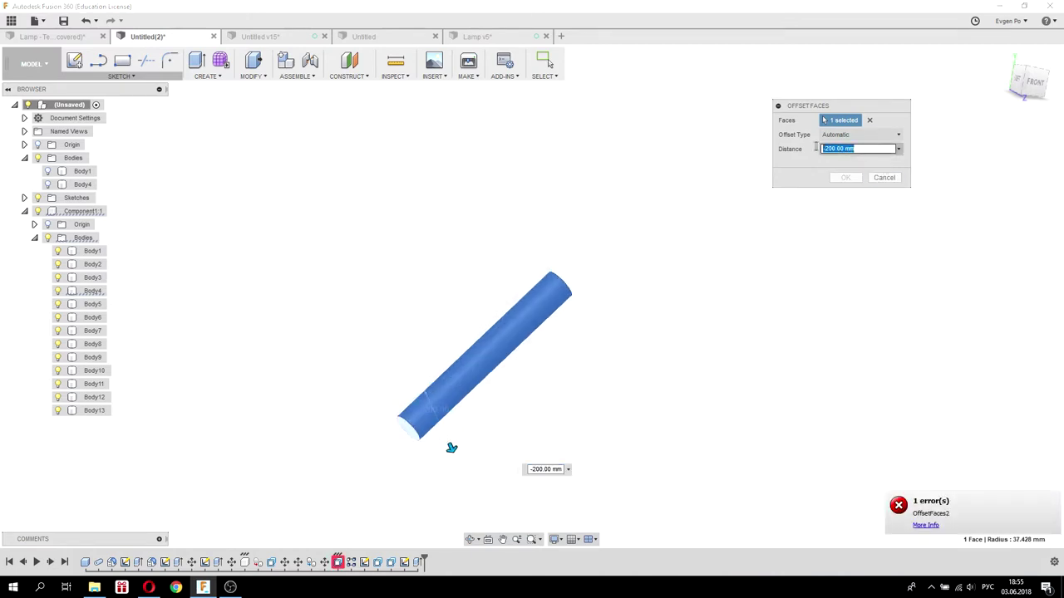
{"action": "type", "text": "2"}
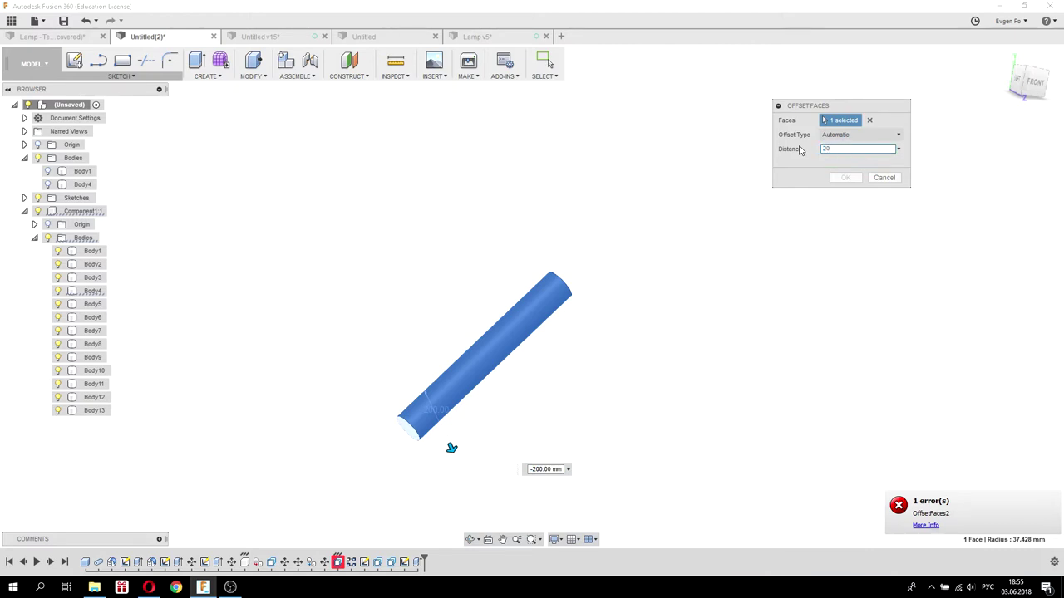
{"action": "type", "text": "00"}
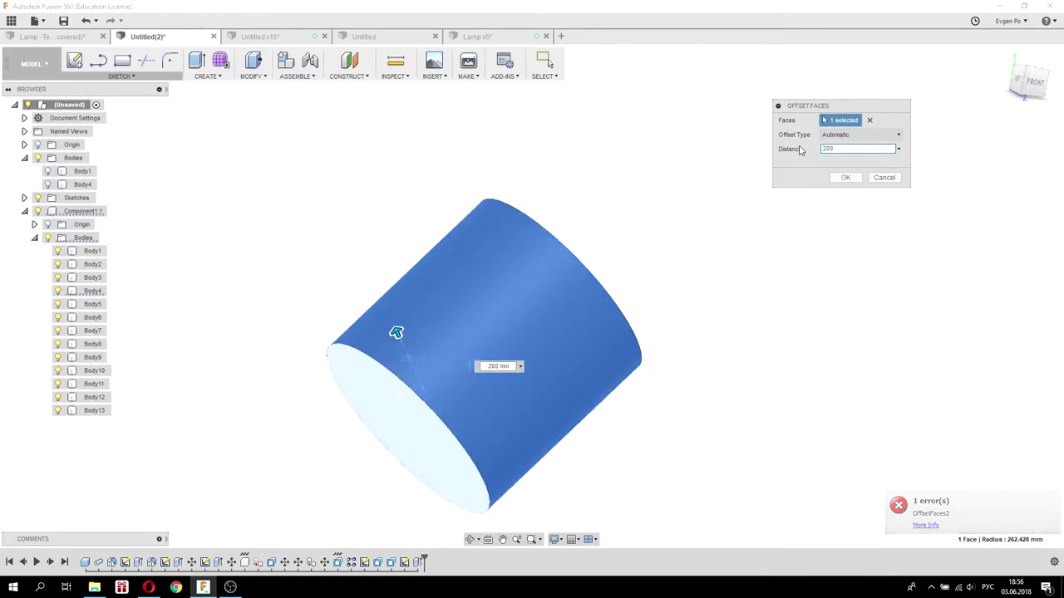
{"action": "left_click", "coordinate": [846, 177]}
{"action": "scroll", "coordinate": [765, 299], "scroll_direction": "down", "scroll_amount": 5}
{"action": "scroll", "coordinate": [711, 272], "scroll_direction": "down", "scroll_amount": 5}
{"action": "scroll", "coordinate": [711, 272], "scroll_direction": "down", "scroll_amount": 5}
{"action": "mouse_move", "coordinate": [617, 240]}
{"action": "middle_mouse_down", "text": "shift"}
{"action": "mouse_move", "coordinate": [599, 249]}
{"action": "mouse_move", "coordinate": [404, 174]}
{"action": "middle_mouse_up", "text": "shift"}
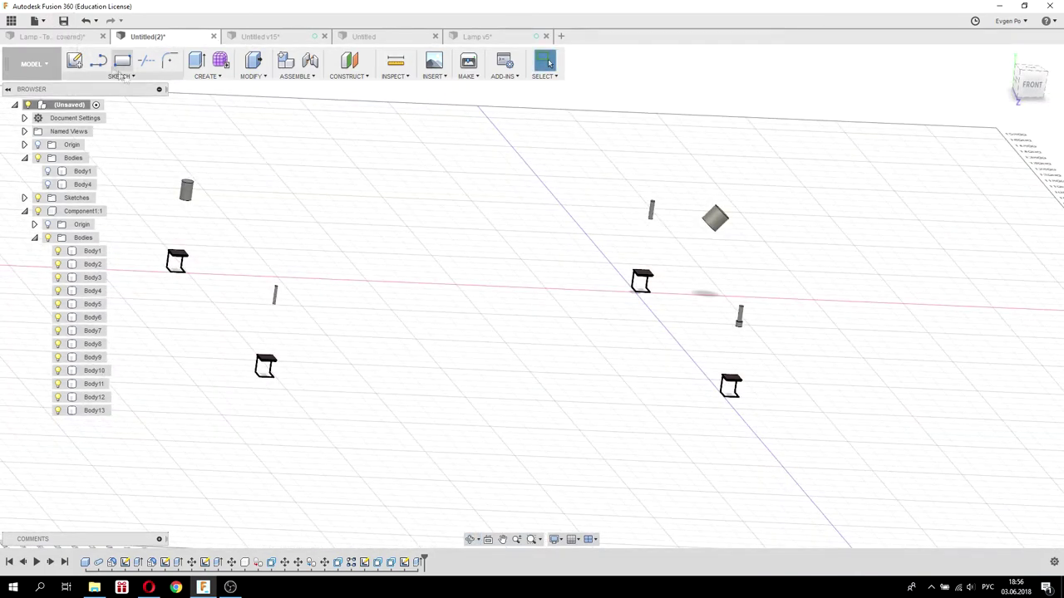
Switch to the Render workspace, start an in-canvas render, and orbit to inspect it.
{"action": "left_click", "coordinate": [34, 64]}
{"action": "left_click", "coordinate": [21, 147]}
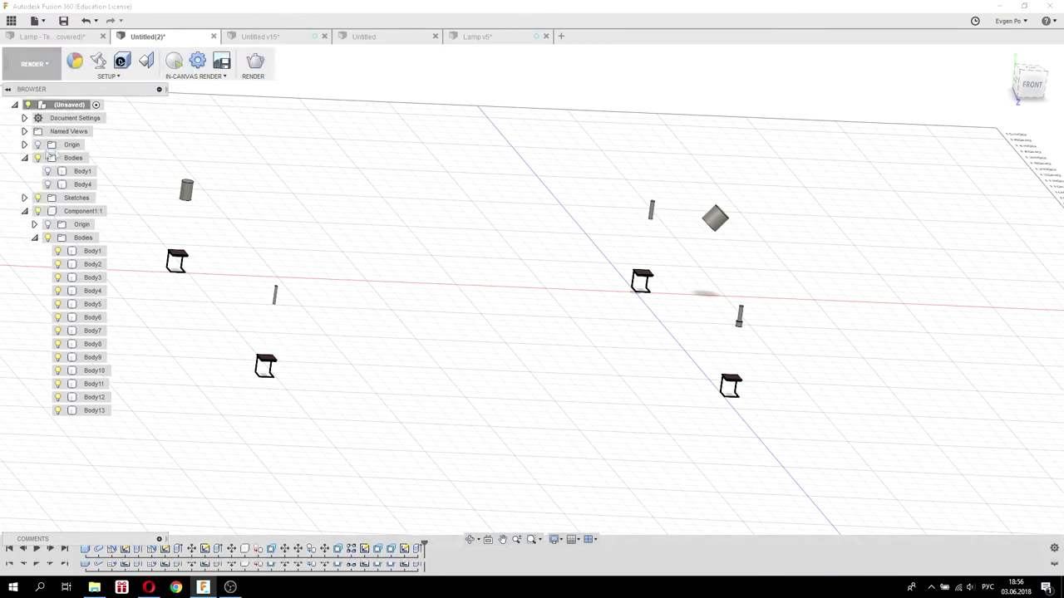
{"action": "left_click", "coordinate": [177, 61]}
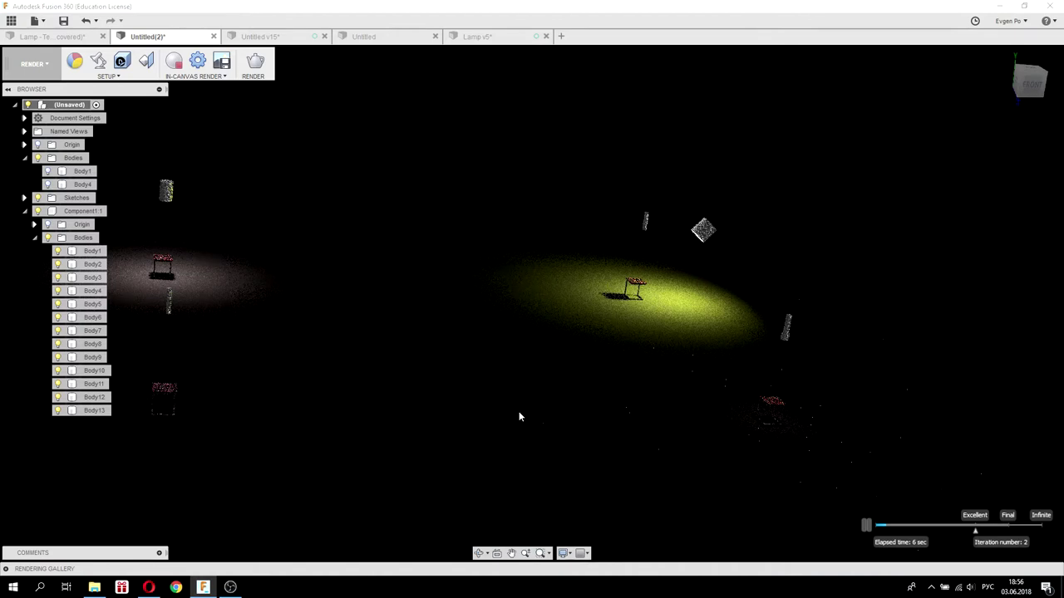
{"action": "left_click", "coordinate": [46, 185]}
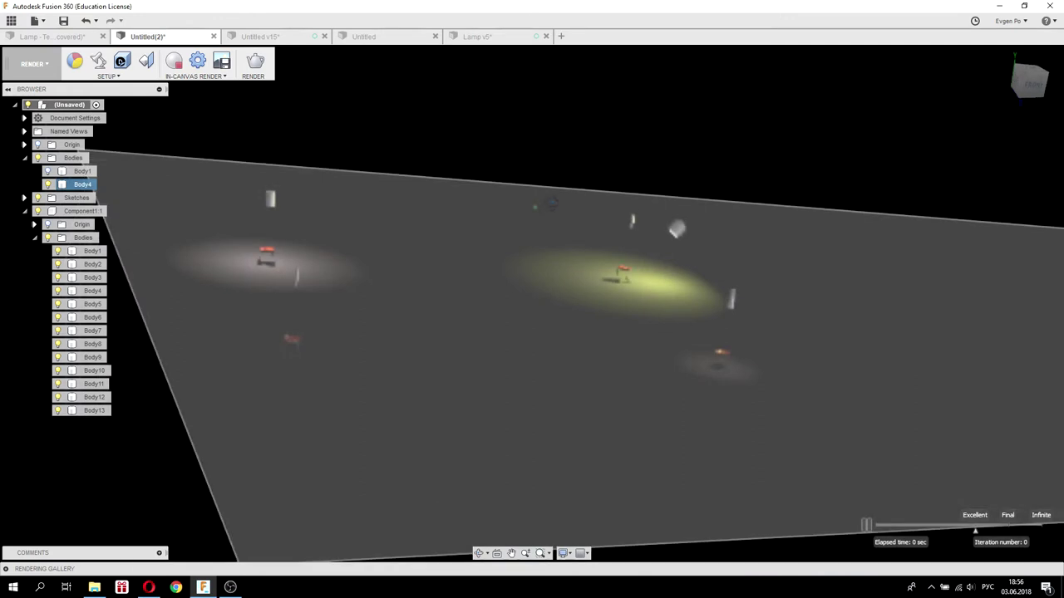
{"action": "mouse_move", "coordinate": [541, 204]}
{"action": "middle_mouse_down", "text": "shift"}
{"action": "mouse_move", "coordinate": [598, 225]}
{"action": "mouse_move", "coordinate": [476, 212]}
{"action": "middle_mouse_up", "text": "shift"}
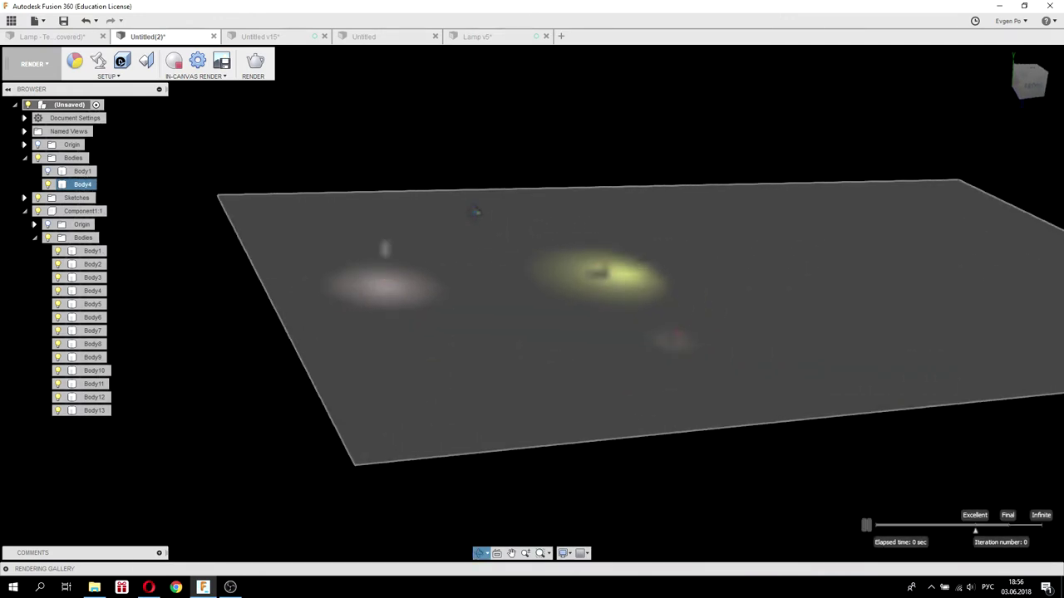
{"action": "scroll", "coordinate": [455, 300], "scroll_direction": "up", "scroll_amount": 2}
{"action": "scroll", "coordinate": [423, 334], "scroll_direction": "up", "scroll_amount": 2}
{"action": "scroll", "coordinate": [601, 308], "scroll_direction": "up", "scroll_amount": 2}
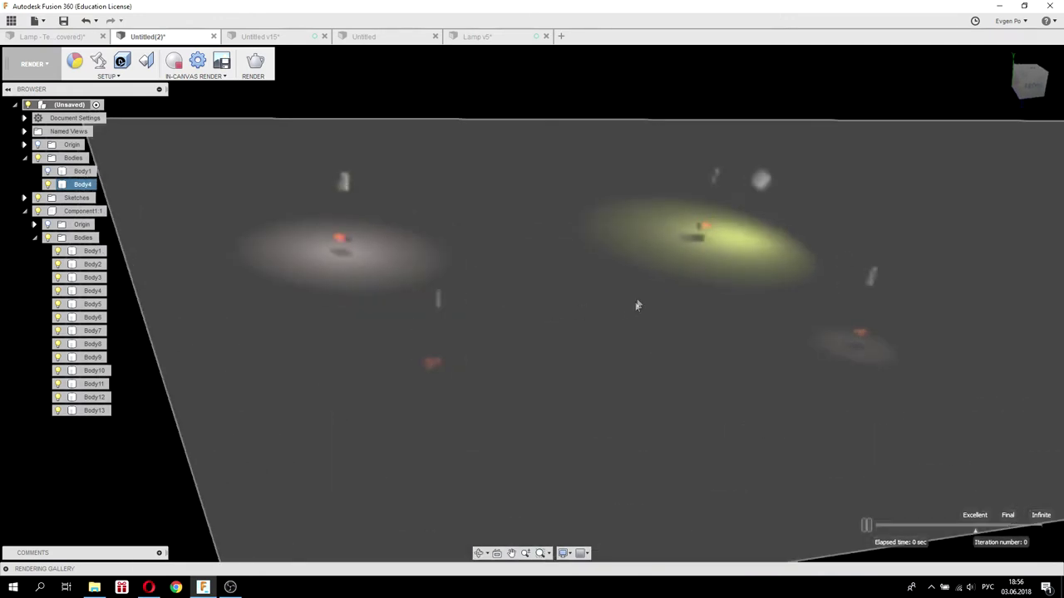
{"action": "left_click", "coordinate": [637, 93]}
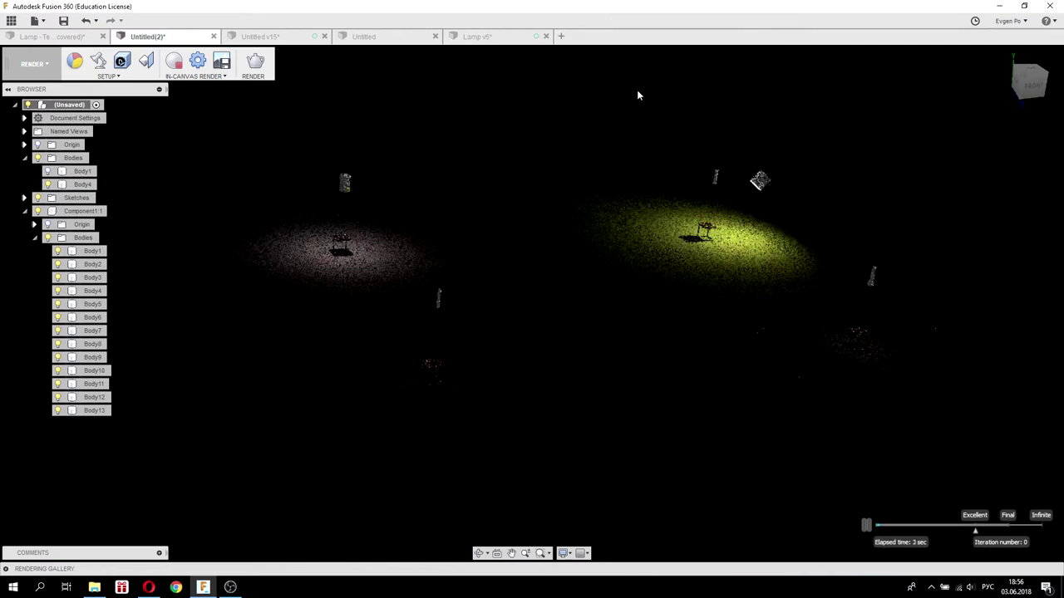
{"action": "left_click", "coordinate": [98, 58]}
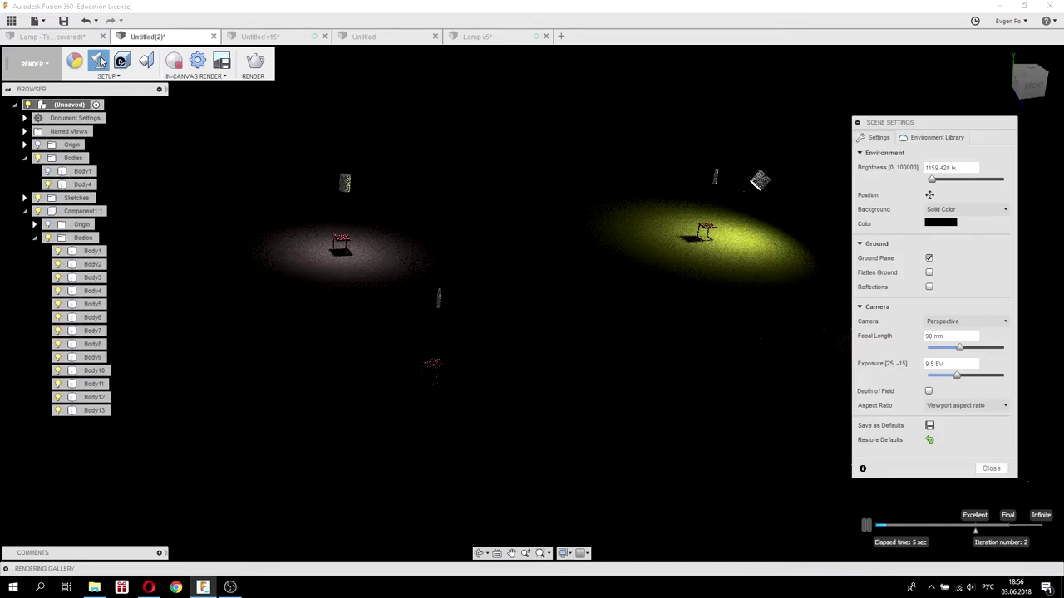
Set the environment brightness to 0 lx and close Scene Settings.
{"action": "left_click_drag", "start_coordinate": [929, 189], "coordinate": [917, 190]}
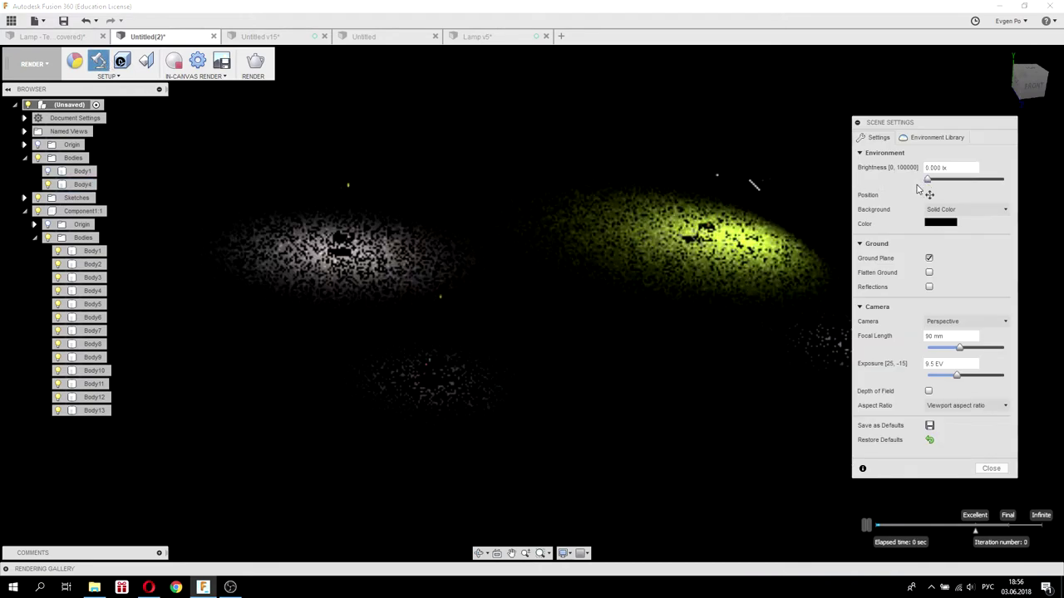
{"action": "left_click", "coordinate": [992, 468]}
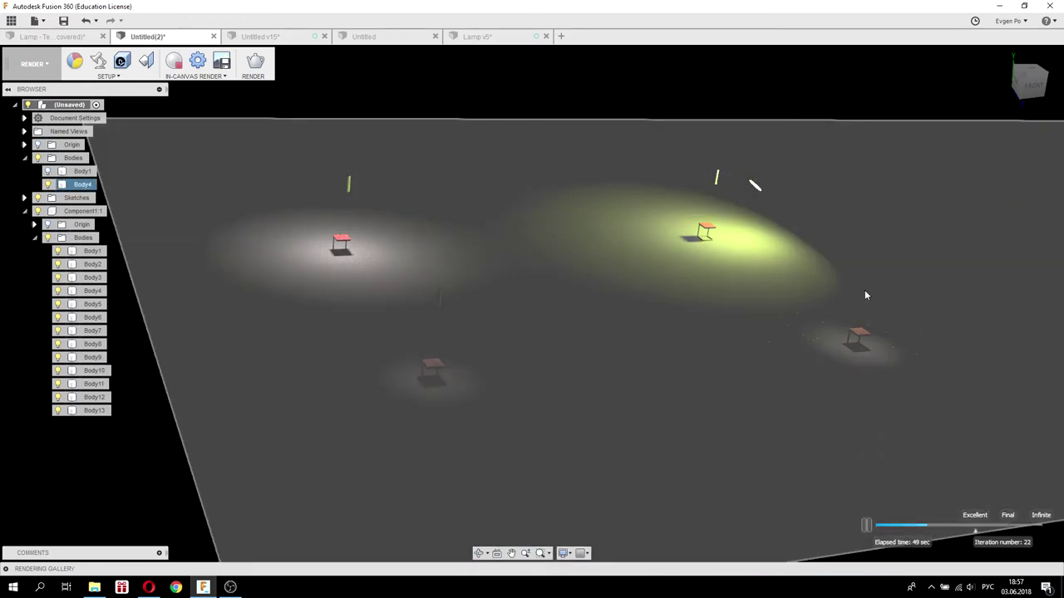
Select Body12, the Body4 floor slab, the lamps and the ground plane to inspect them.
{"action": "left_click", "coordinate": [867, 287]}
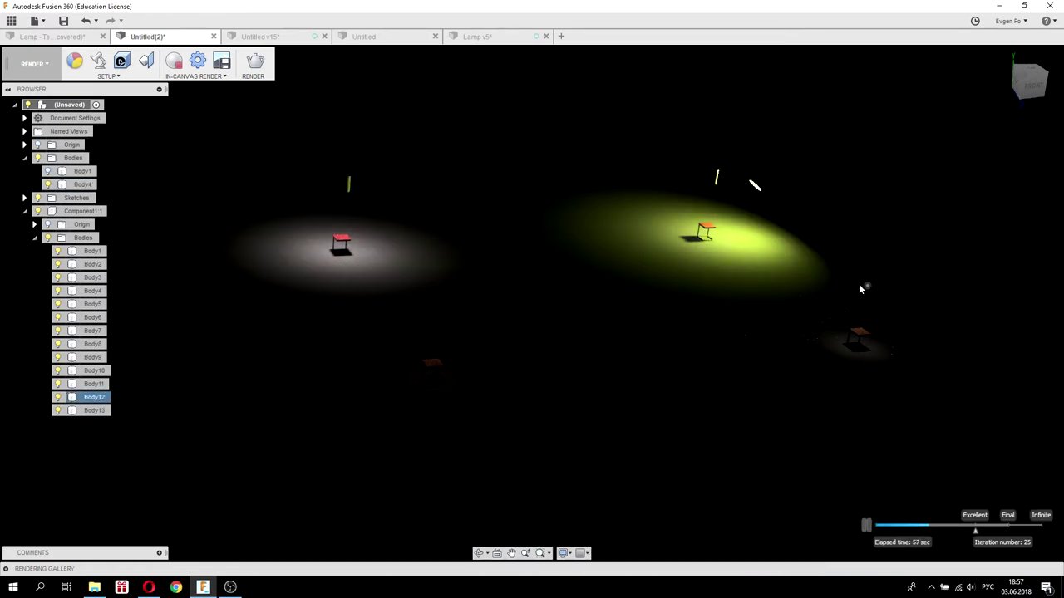
{"action": "left_click", "coordinate": [862, 289]}
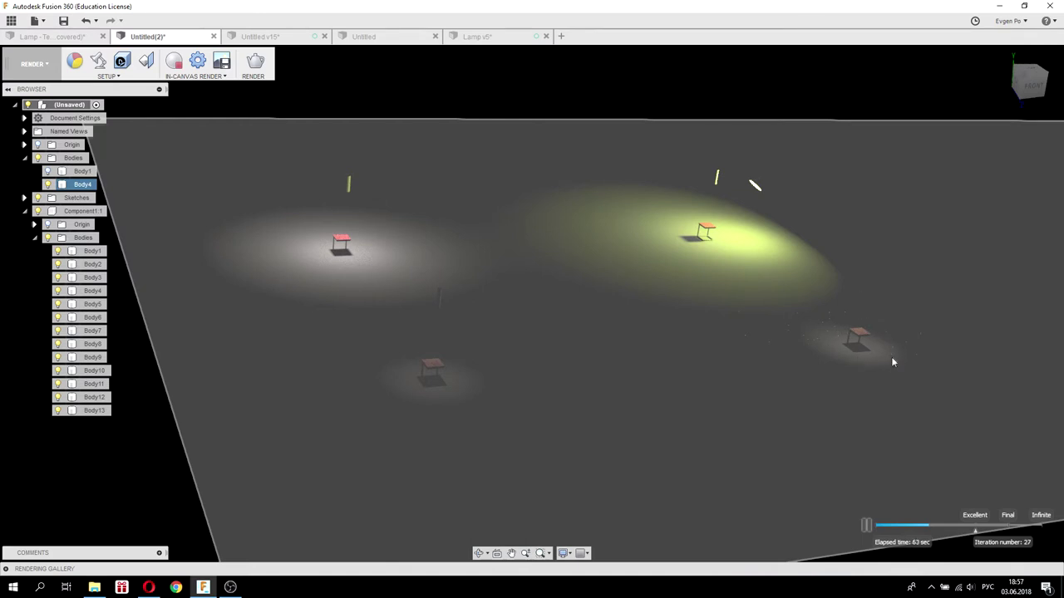
{"action": "key", "text": "Escape"}
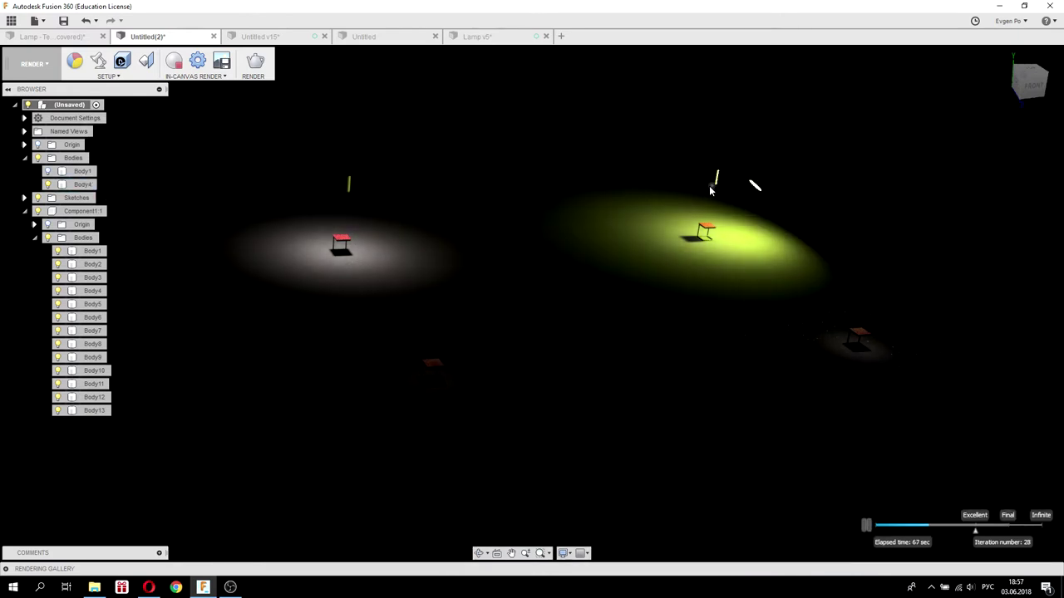
{"action": "left_click", "coordinate": [758, 187]}
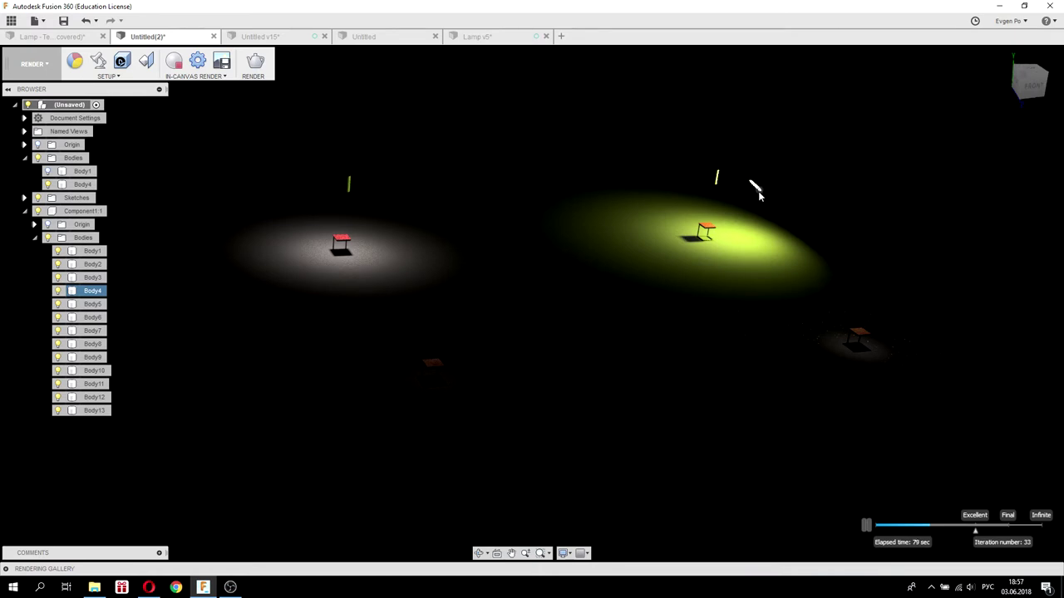
{"action": "left_click", "coordinate": [749, 204]}
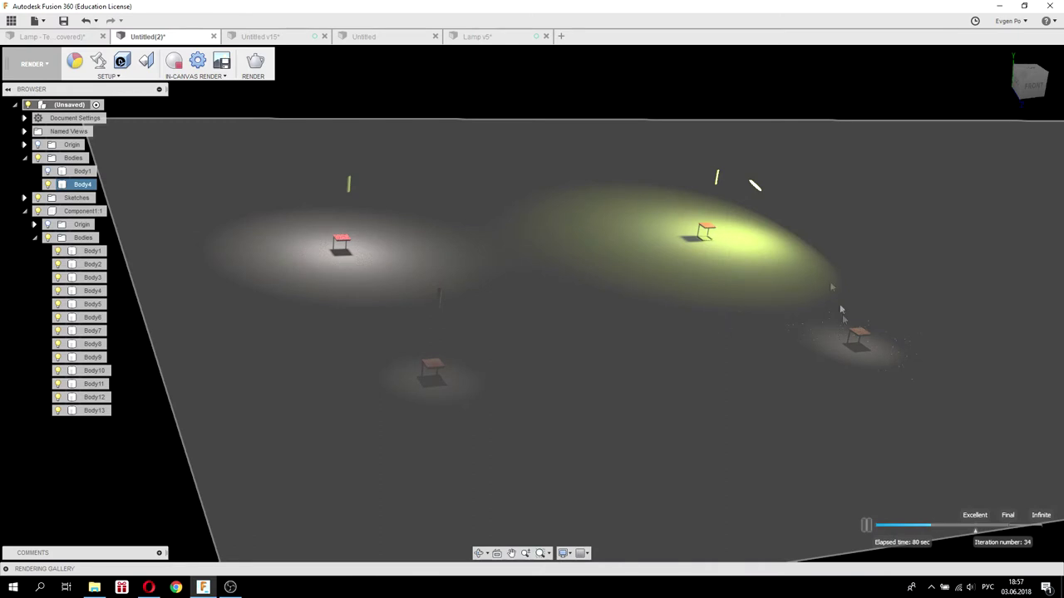
{"action": "left_click", "coordinate": [780, 93]}
{"action": "left_click", "coordinate": [756, 187]}
{"action": "left_click", "coordinate": [723, 190]}
{"action": "left_click", "coordinate": [350, 188]}
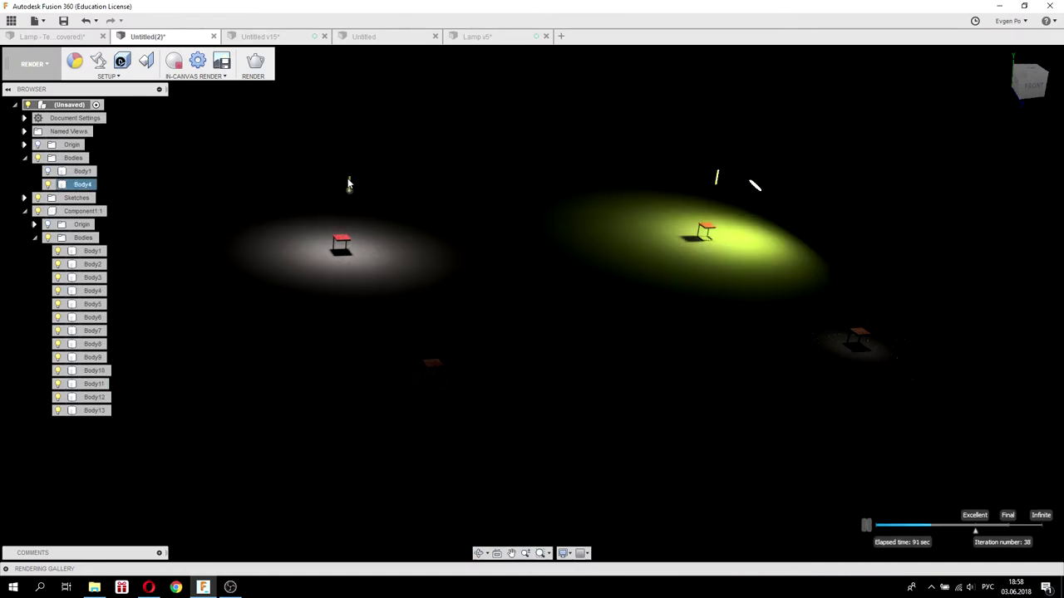
{"action": "left_click", "coordinate": [351, 184]}
Clear the selection, then pause and turn off the in-canvas render.
{"action": "left_click", "coordinate": [522, 70]}
{"action": "left_click", "coordinate": [790, 325]}
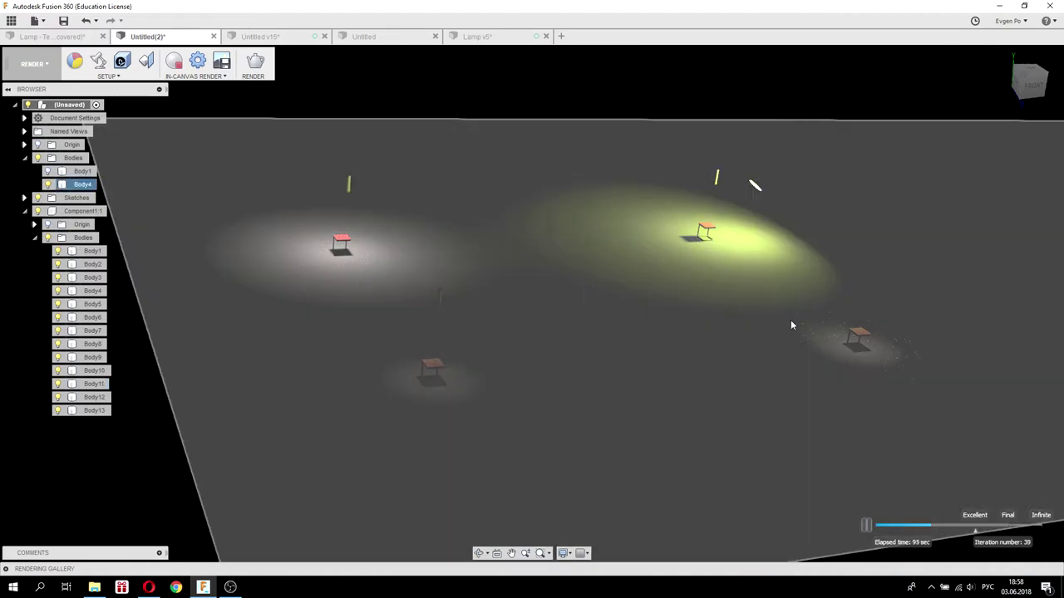
{"action": "key", "text": "Escape"}
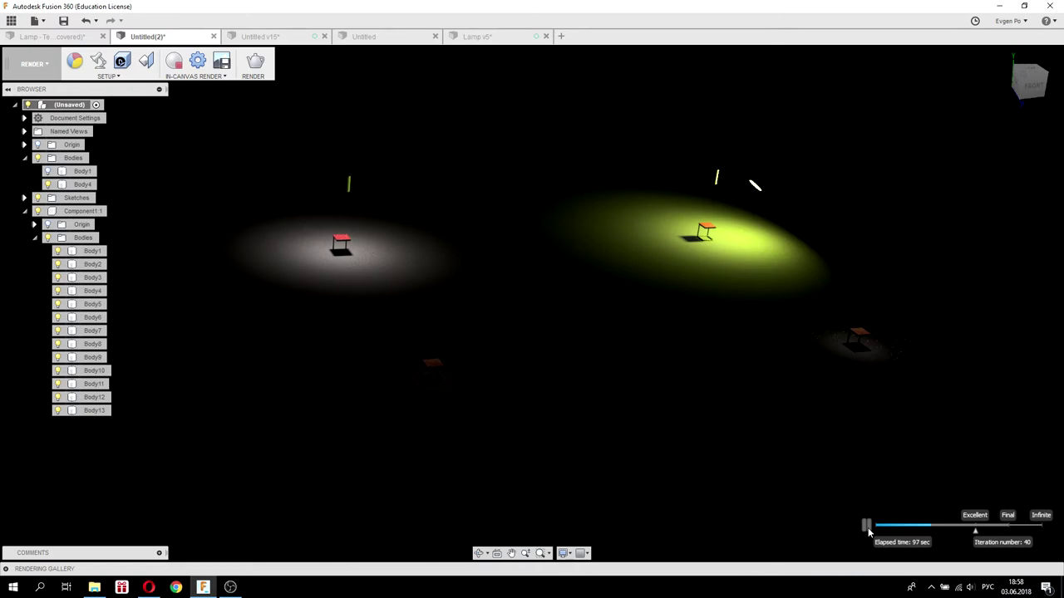
{"action": "left_click", "coordinate": [867, 528]}
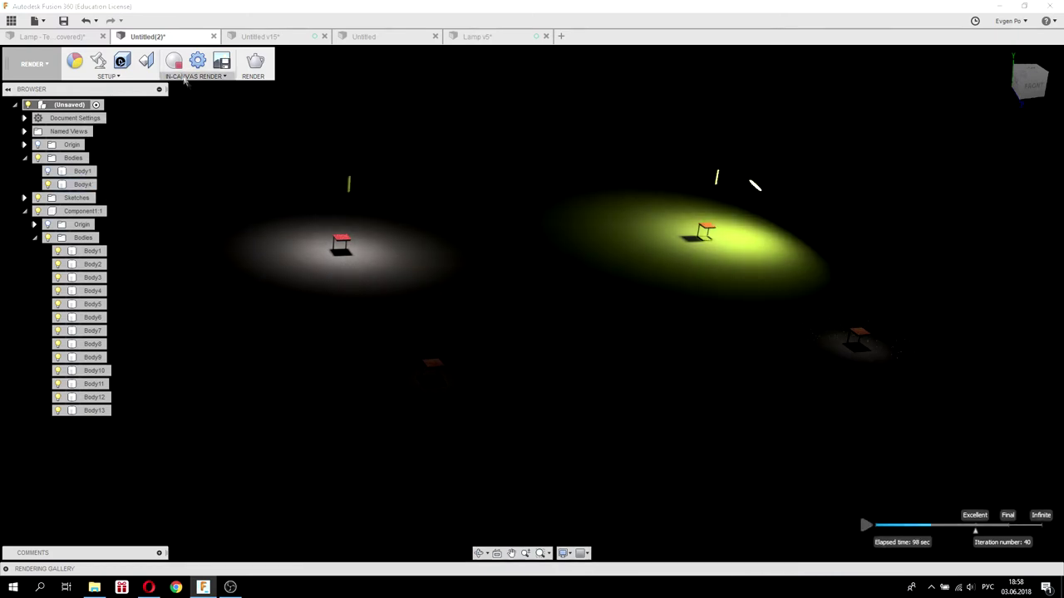
{"action": "left_click", "coordinate": [174, 64]}
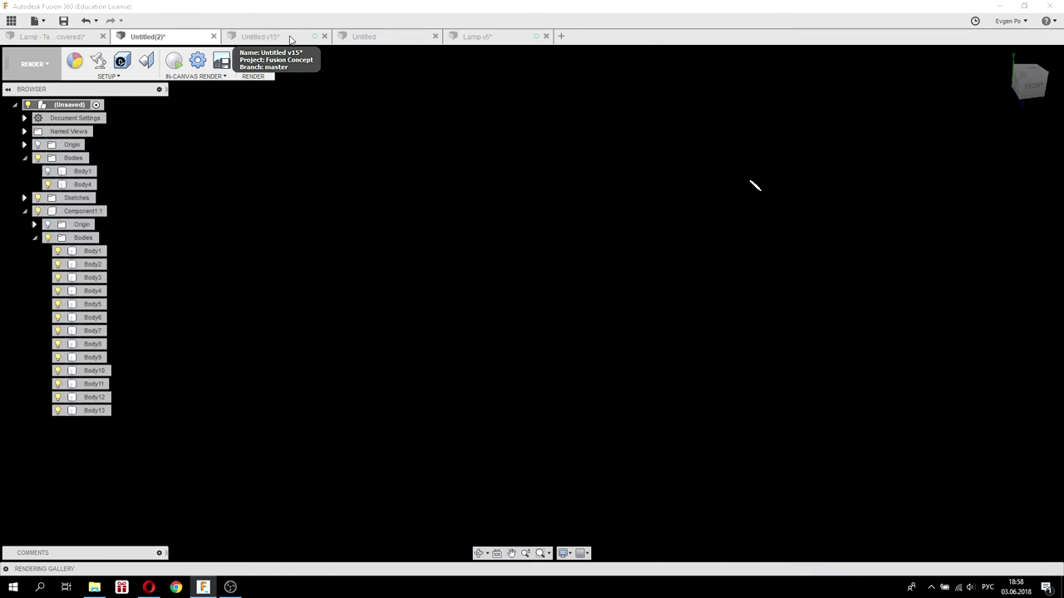
{"action": "left_click", "coordinate": [290, 39]}
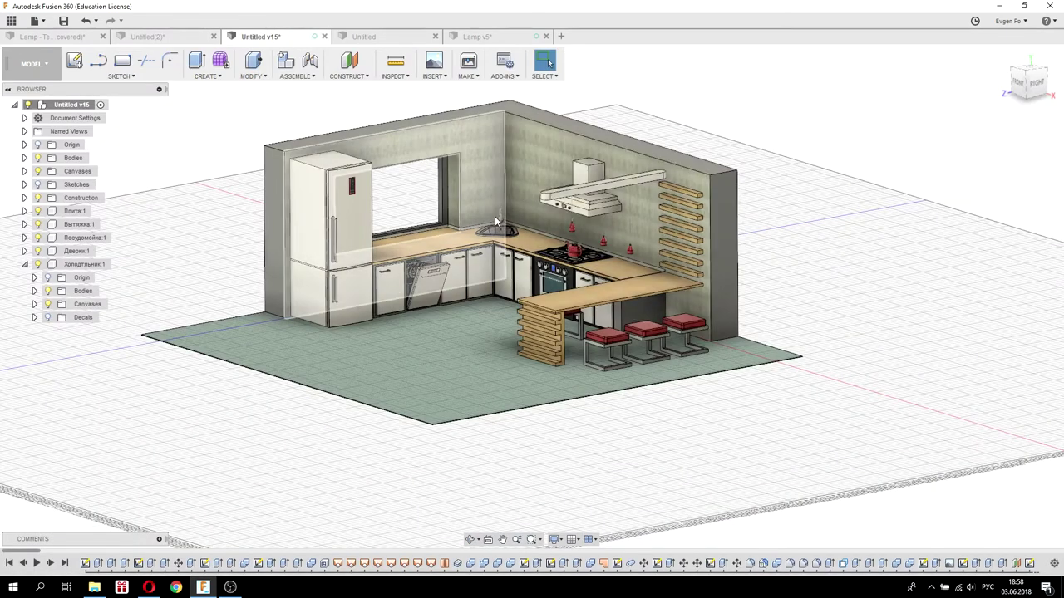
{"action": "mouse_move", "coordinate": [584, 272]}
{"action": "middle_mouse_down", "text": "shift"}
{"action": "mouse_move", "coordinate": [472, 263]}
{"action": "mouse_move", "coordinate": [608, 249]}
{"action": "middle_mouse_up", "text": "shift"}
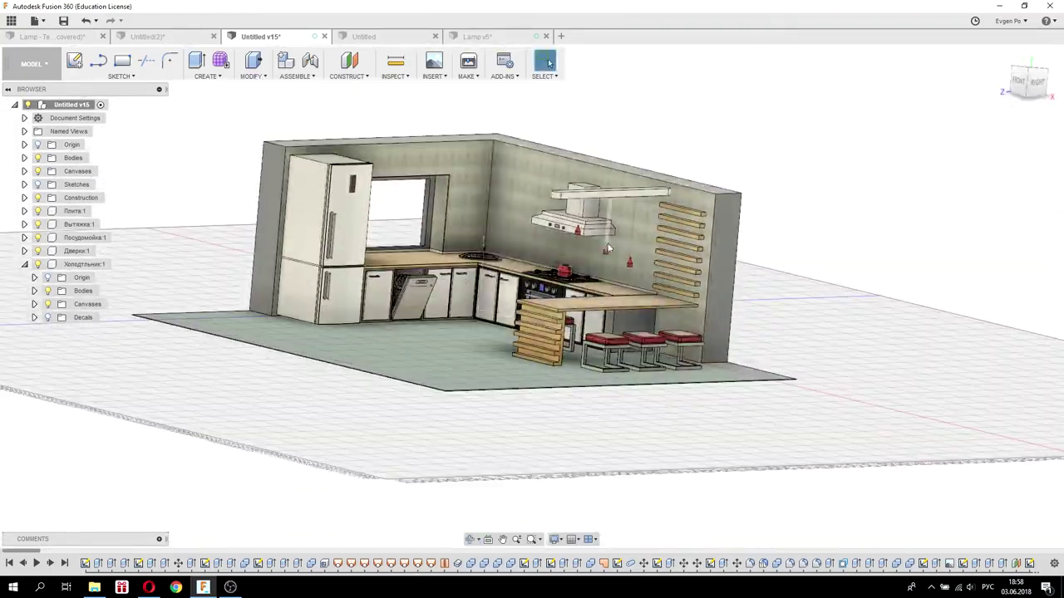
{"action": "scroll", "coordinate": [608, 249], "scroll_direction": "up", "scroll_amount": 3}
{"action": "scroll", "coordinate": [596, 245], "scroll_direction": "up", "scroll_amount": 3}
{"action": "middle_click_drag", "start_coordinate": [587, 251], "coordinate": [744, 137], "text": "shift"}
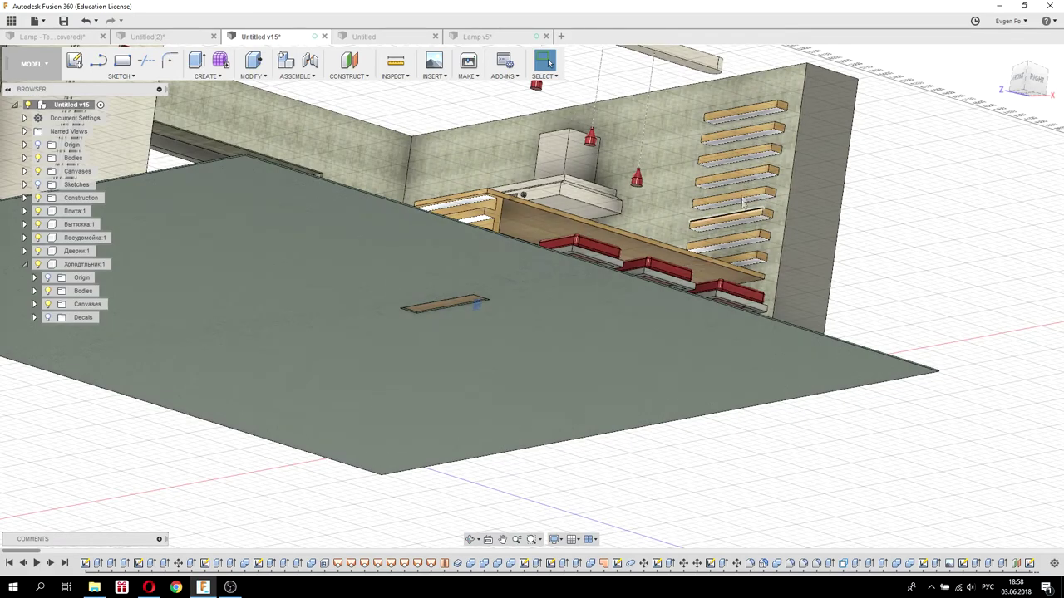
{"action": "scroll", "coordinate": [584, 117], "scroll_direction": "down", "scroll_amount": 3}
{"action": "scroll", "coordinate": [584, 117], "scroll_direction": "up", "scroll_amount": 3}
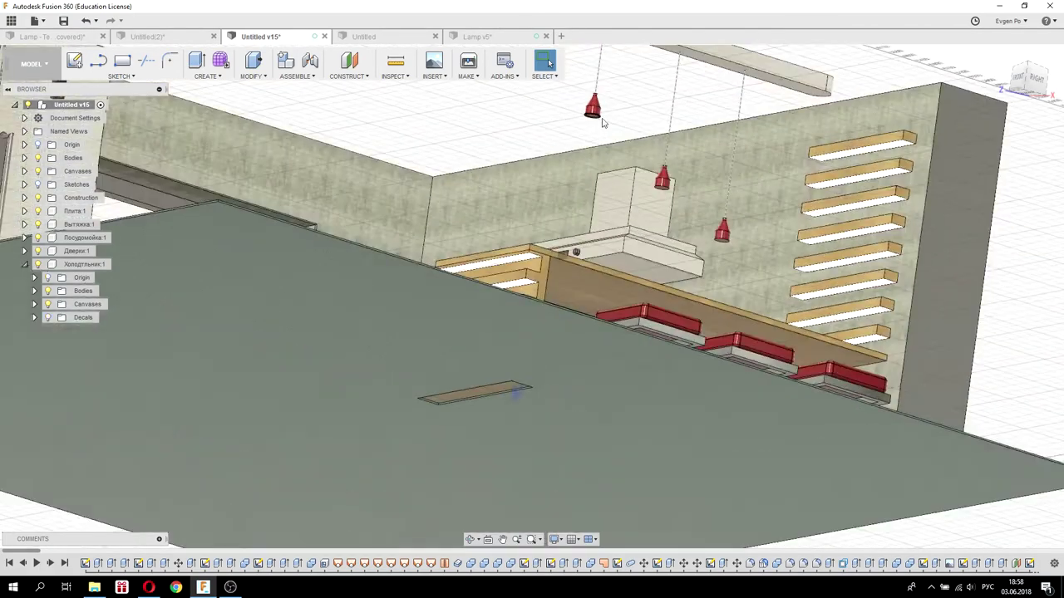
{"action": "scroll", "coordinate": [585, 117], "scroll_direction": "up", "scroll_amount": 3}
{"action": "scroll", "coordinate": [584, 117], "scroll_direction": "up", "scroll_amount": 2}
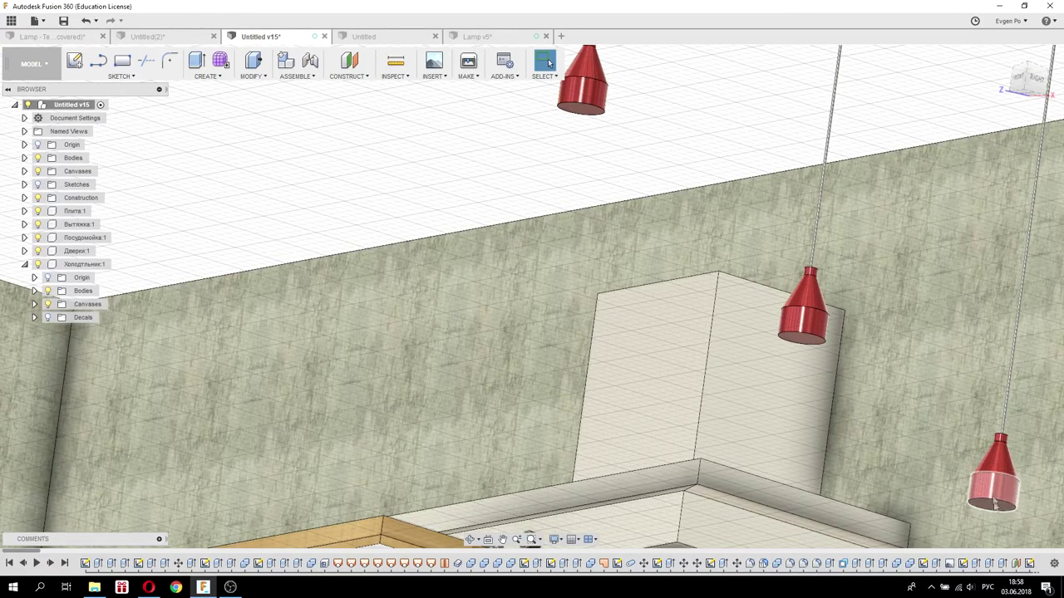
{"action": "scroll", "coordinate": [997, 511], "scroll_direction": "down", "scroll_amount": 8}
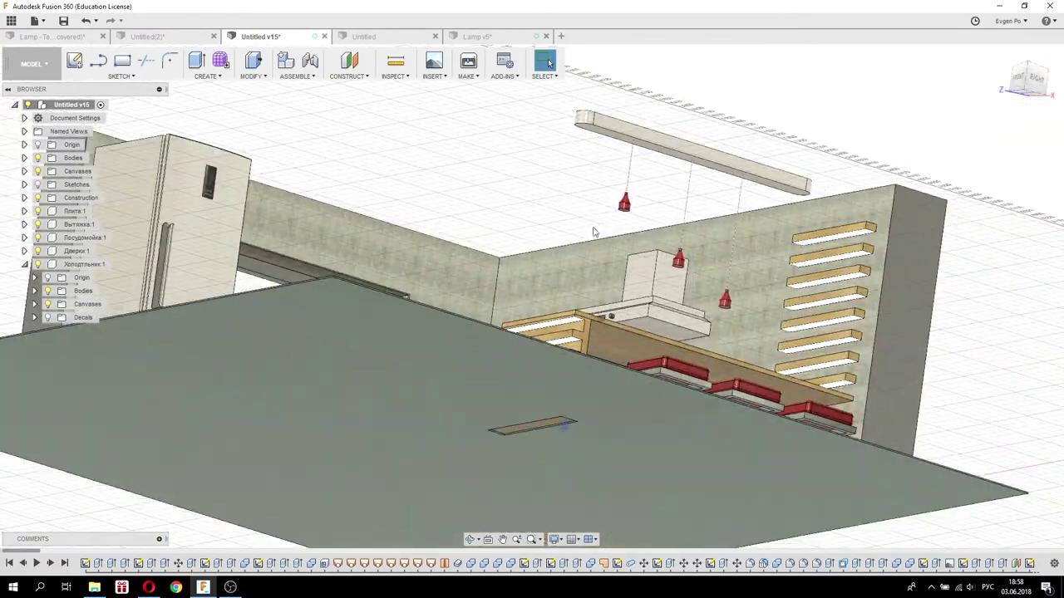
{"action": "middle_click_drag", "start_coordinate": [591, 231], "coordinate": [599, 237], "text": "shift"}
{"action": "left_click_drag", "start_coordinate": [599, 237], "coordinate": [606, 257]}
{"action": "scroll", "coordinate": [606, 257], "scroll_direction": "down", "scroll_amount": 3}
{"action": "key", "text": "Escape"}
{"action": "scroll", "coordinate": [514, 140], "scroll_direction": "up", "scroll_amount": 5}
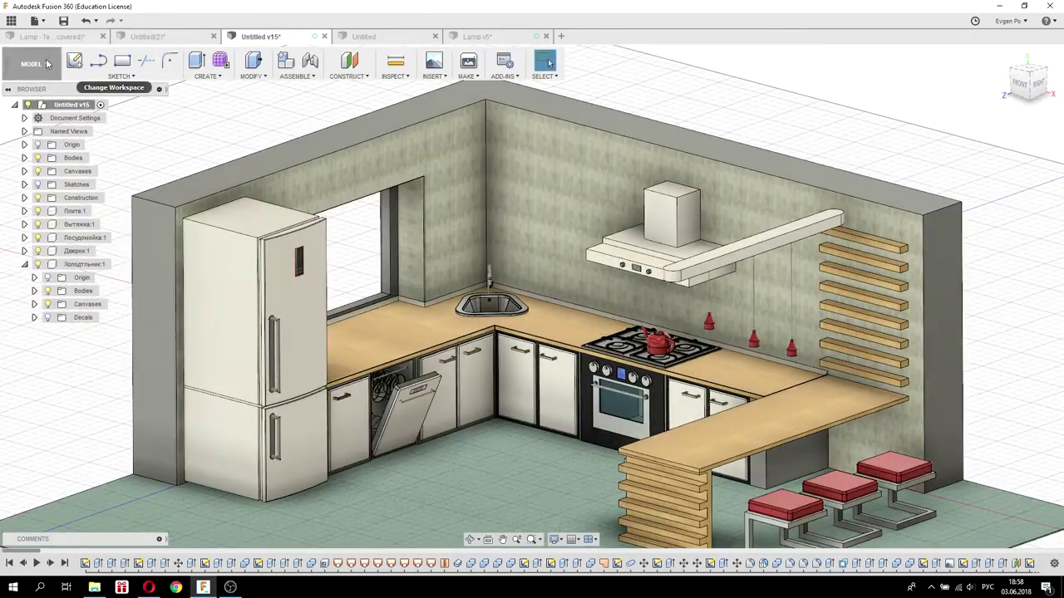
{"action": "left_click", "coordinate": [49, 65]}
{"action": "left_click", "coordinate": [20, 147]}
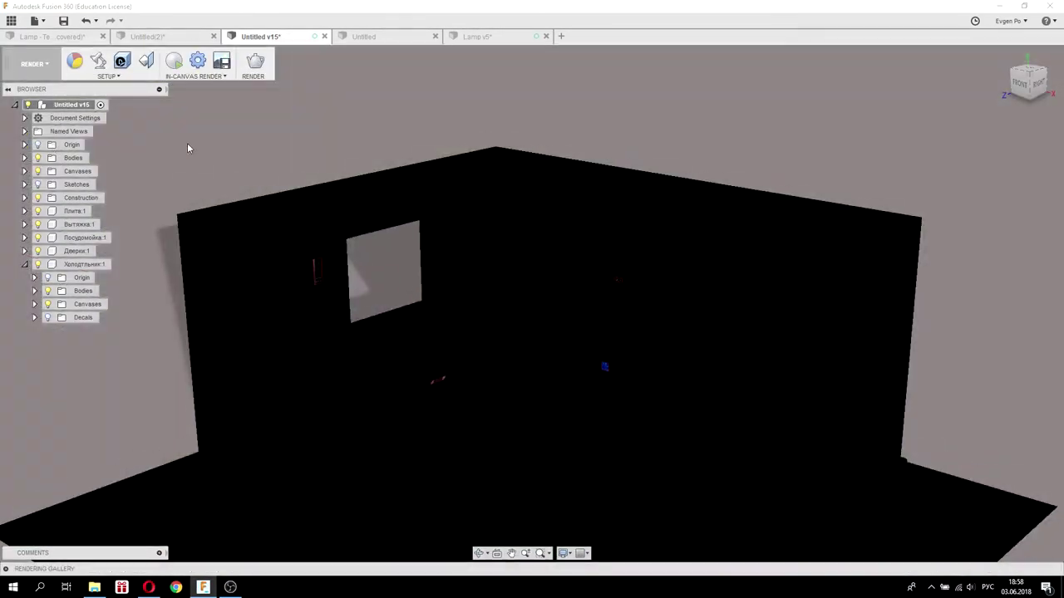
Run an in-canvas render of the kitchen at 0 lx environment brightness, orbit, then stop it.
{"action": "left_click", "coordinate": [175, 63]}
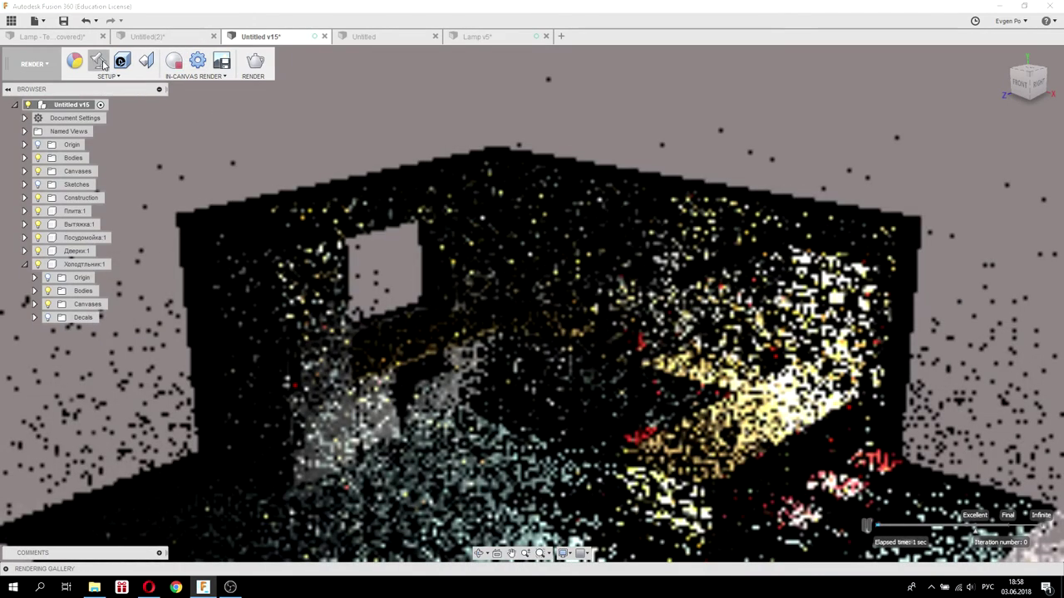
{"action": "left_click", "coordinate": [100, 61]}
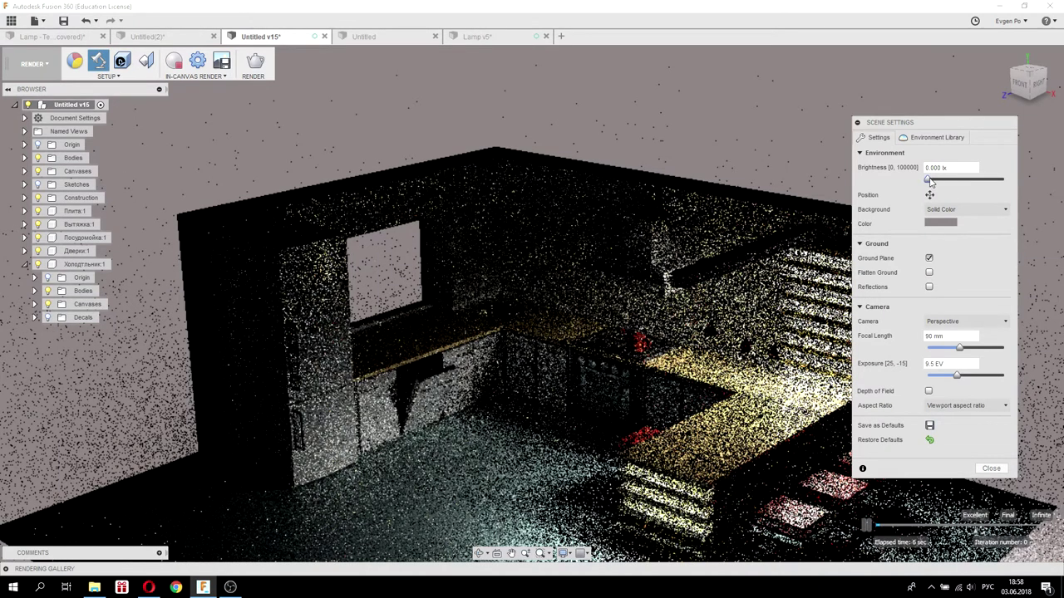
{"action": "left_click", "coordinate": [991, 469]}
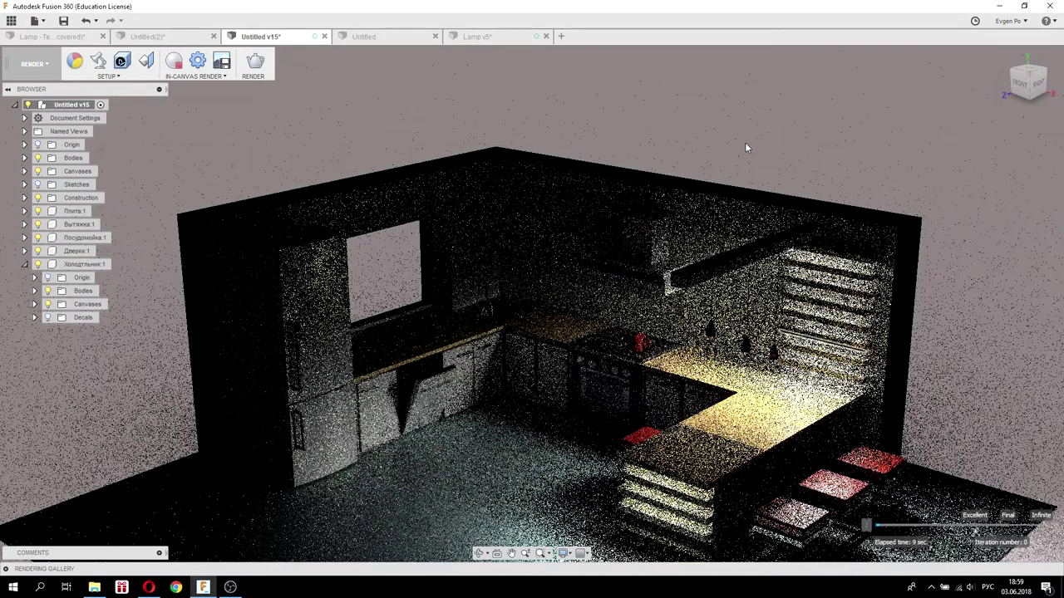
{"action": "middle_click_drag", "start_coordinate": [745, 142], "coordinate": [701, 370], "text": "shift"}
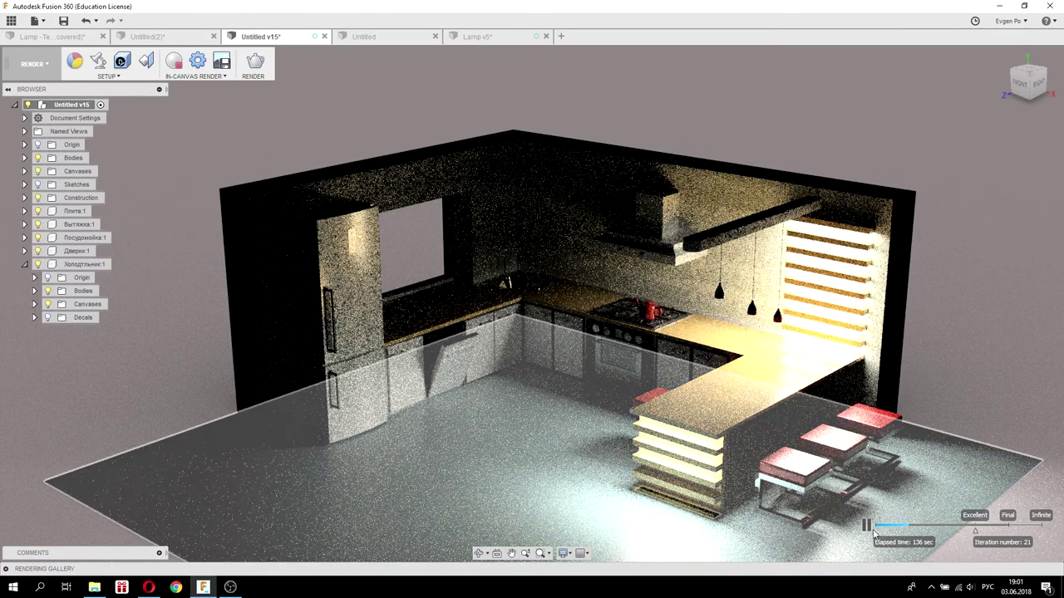
{"action": "left_click", "coordinate": [193, 65]}
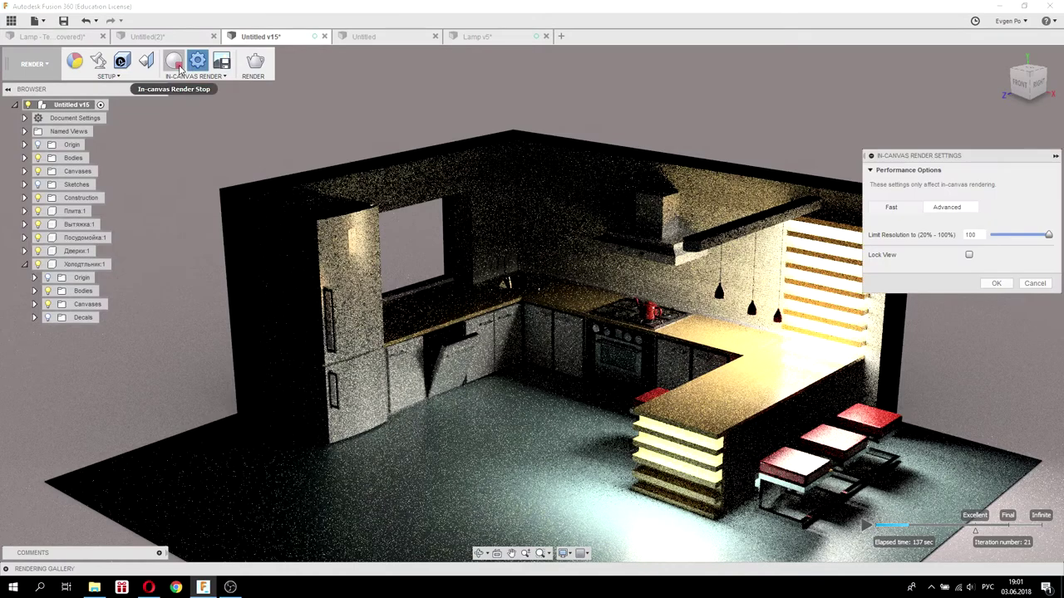
{"action": "left_click", "coordinate": [193, 63]}
{"action": "left_click", "coordinate": [174, 61]}
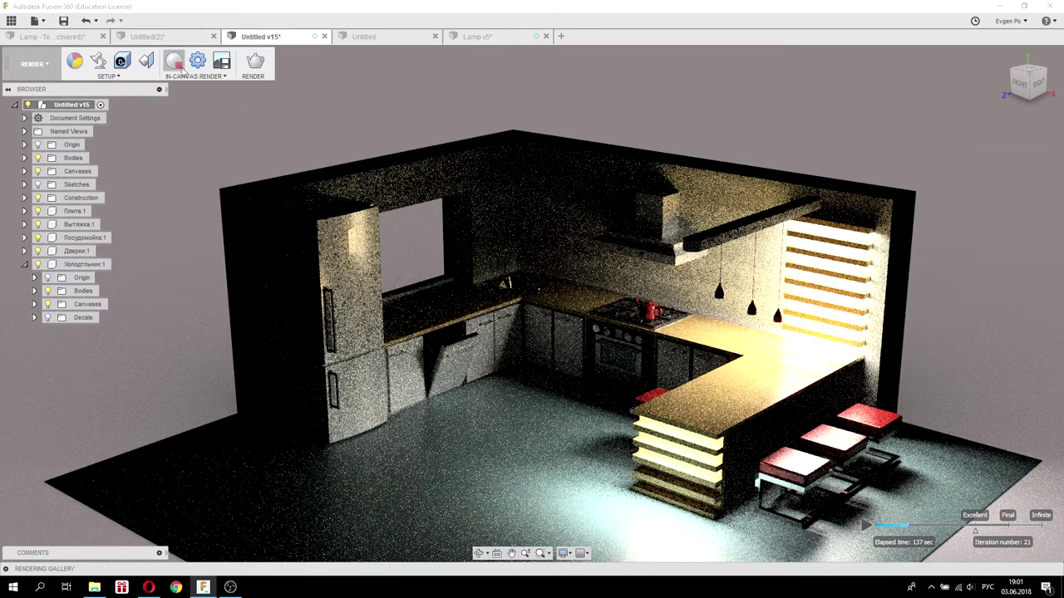
{"action": "left_click", "coordinate": [47, 64]}
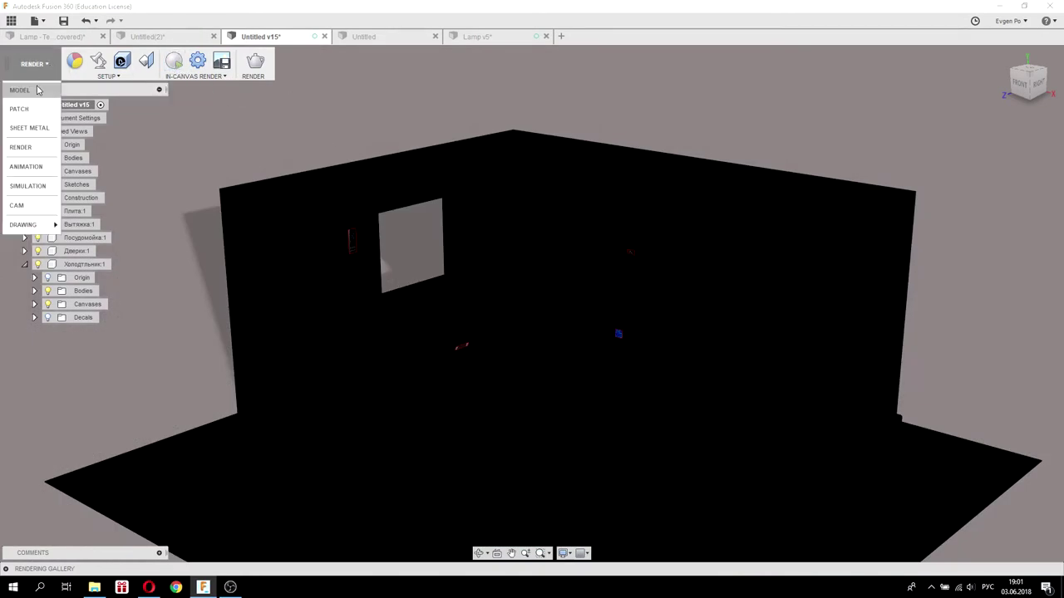
Return to the Model workspace and create a sketch on the long lamp rail's face.
{"action": "left_click", "coordinate": [39, 90]}
{"action": "middle_click_drag", "start_coordinate": [538, 293], "coordinate": [504, 327], "text": "shift"}
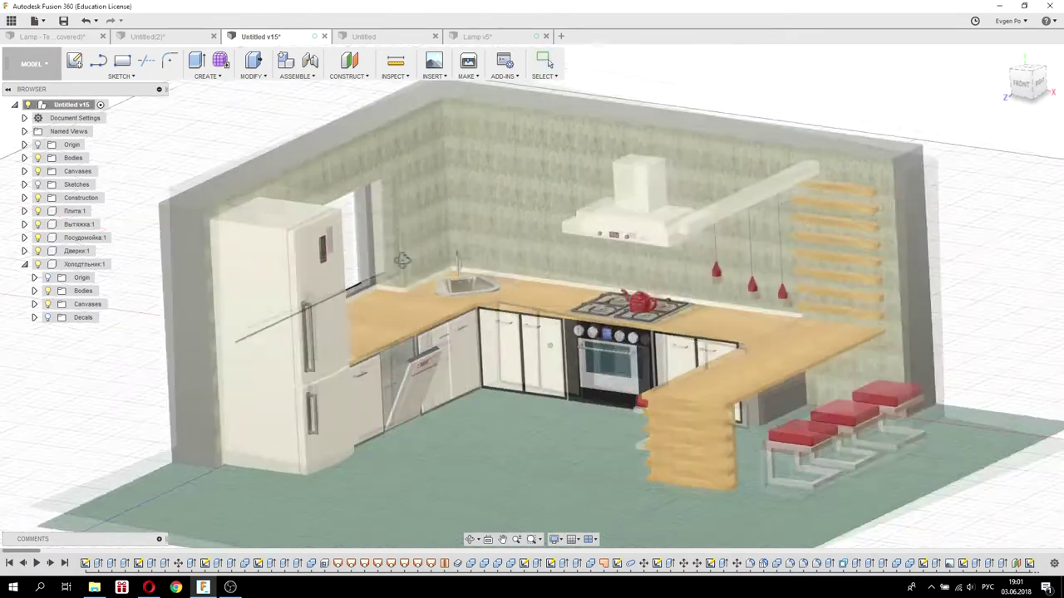
{"action": "scroll", "coordinate": [504, 326], "scroll_direction": "up", "scroll_amount": 3}
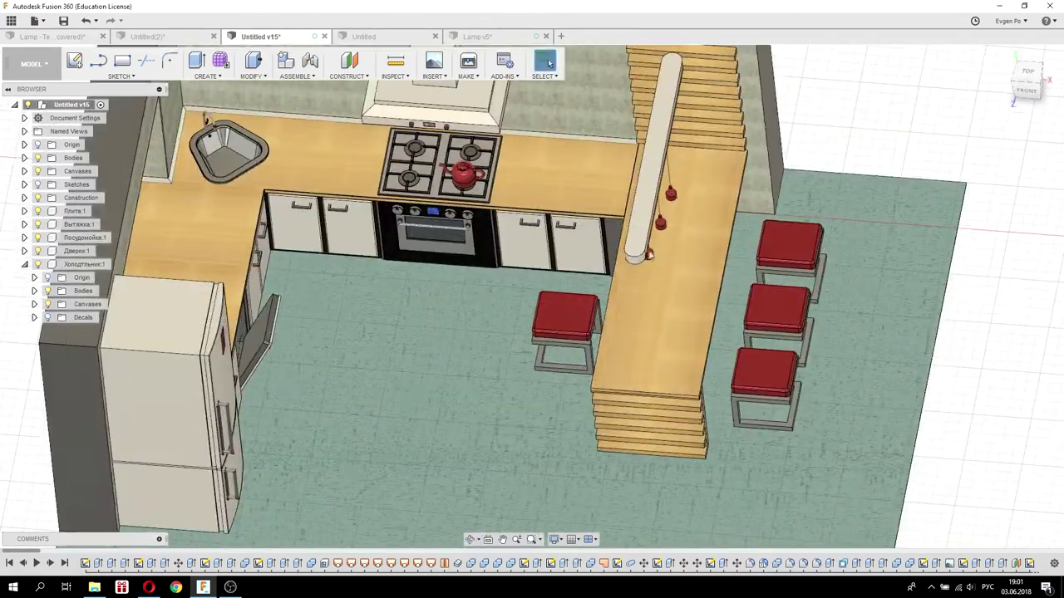
{"action": "left_click", "coordinate": [652, 167]}
{"action": "scroll", "coordinate": [540, 341], "scroll_direction": "down", "scroll_amount": 2}
{"action": "mouse_move", "coordinate": [540, 341]}
{"action": "middle_mouse_down", "text": "shift"}
{"action": "mouse_move", "coordinate": [542, 282]}
{"action": "mouse_move", "coordinate": [546, 315]}
{"action": "middle_mouse_up", "text": "shift"}
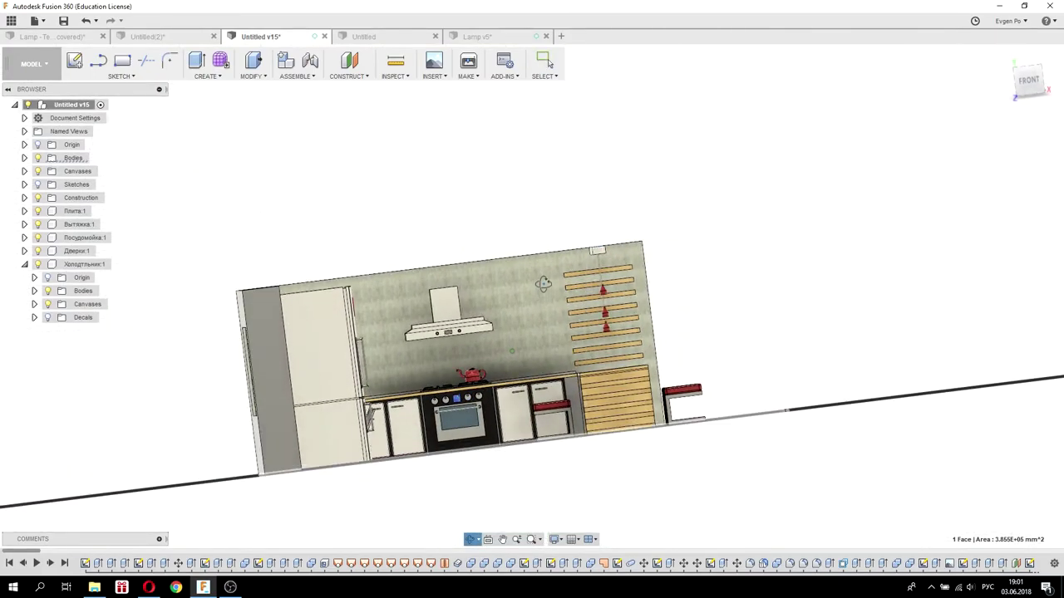
{"action": "scroll", "coordinate": [606, 241], "scroll_direction": "up", "scroll_amount": 5}
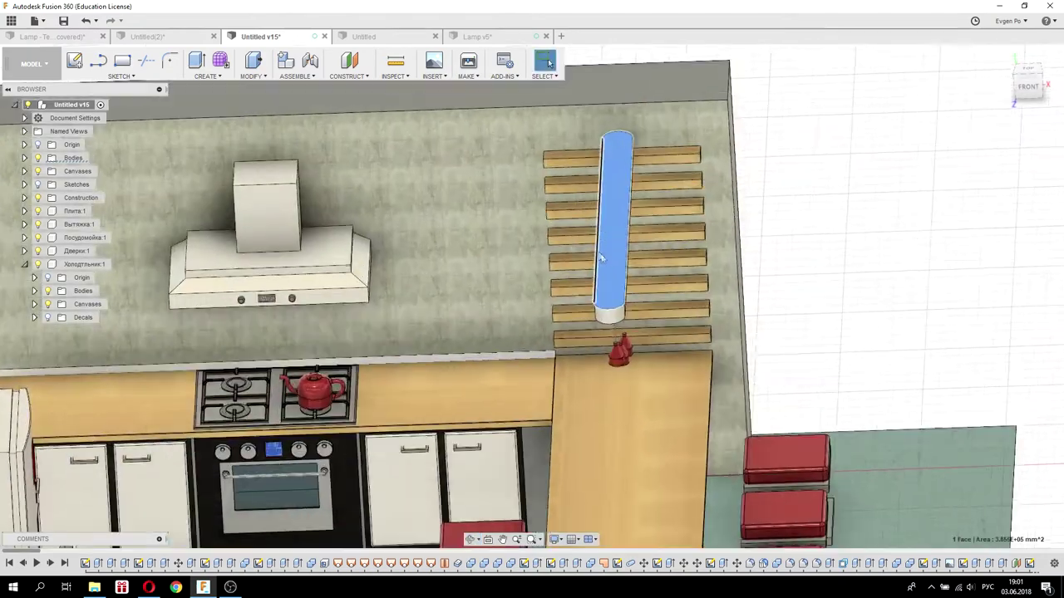
{"action": "right_click", "coordinate": [611, 273]}
{"action": "left_click", "coordinate": [629, 332]}
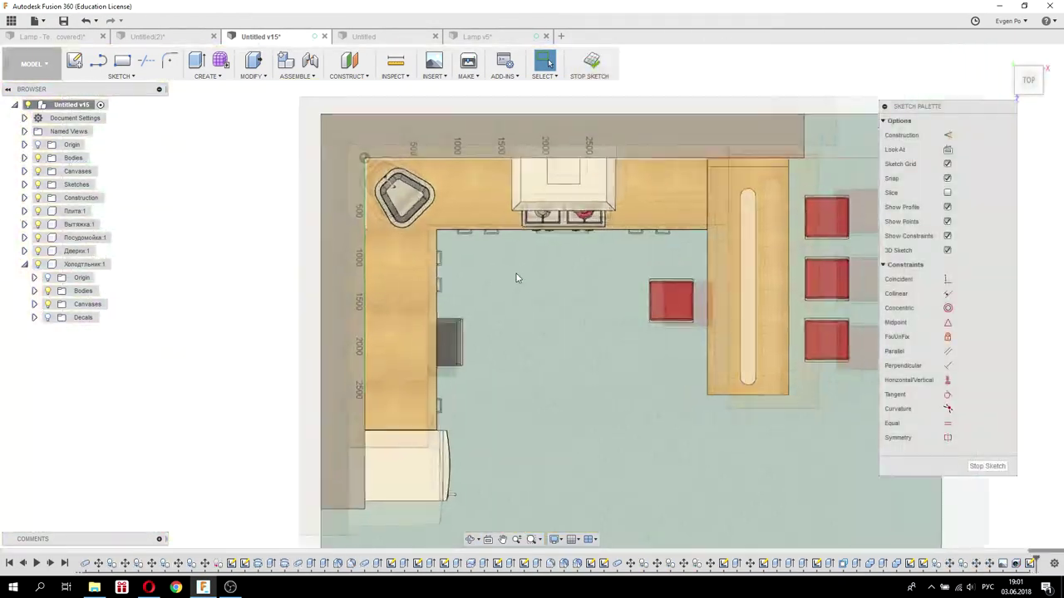
Draw a 400 mm centre-diameter circle on the kitchen floor plan.
{"action": "left_click", "coordinate": [120, 76]}
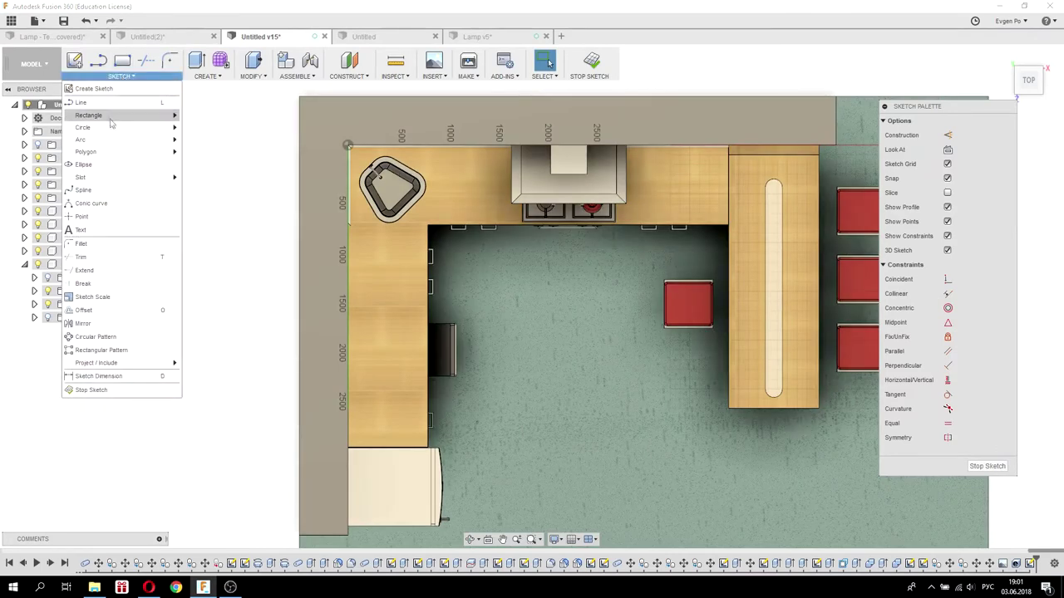
{"action": "mouse_move", "coordinate": [83, 128]}
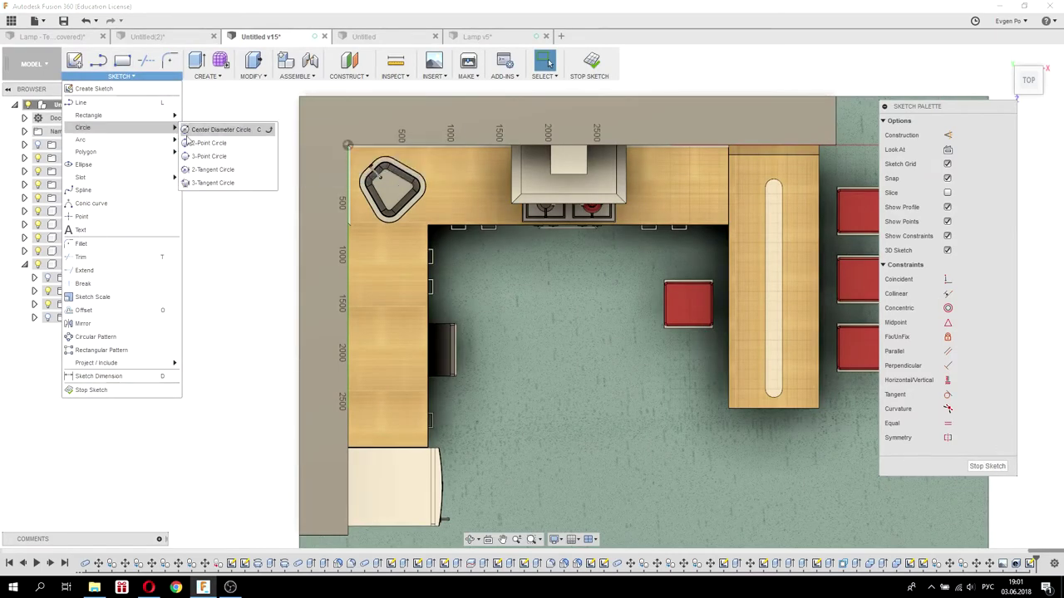
{"action": "left_click", "coordinate": [220, 130]}
{"action": "left_click", "coordinate": [494, 283]}
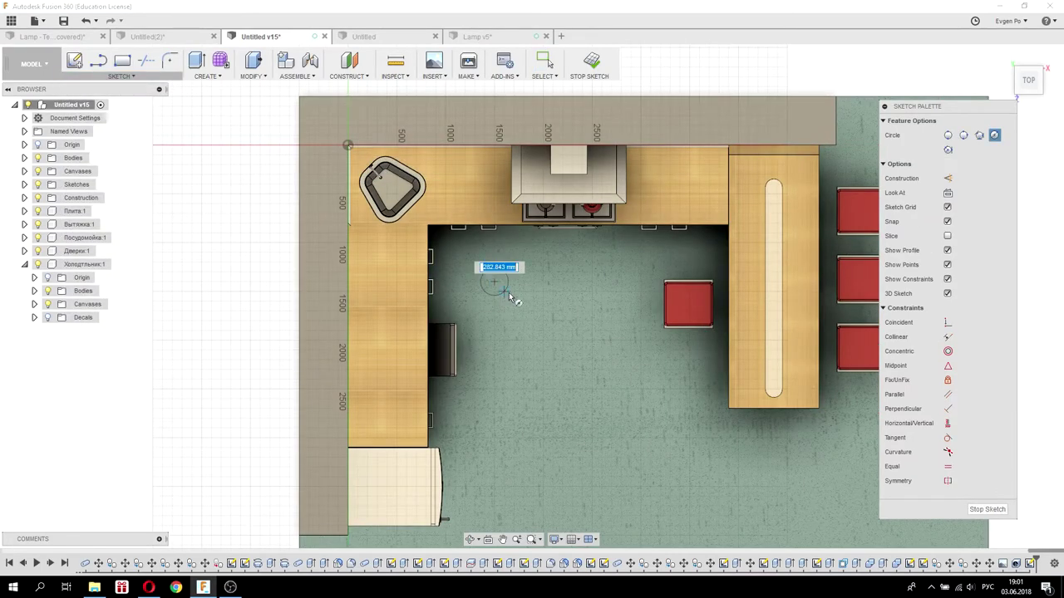
{"action": "key", "text": "Return"}
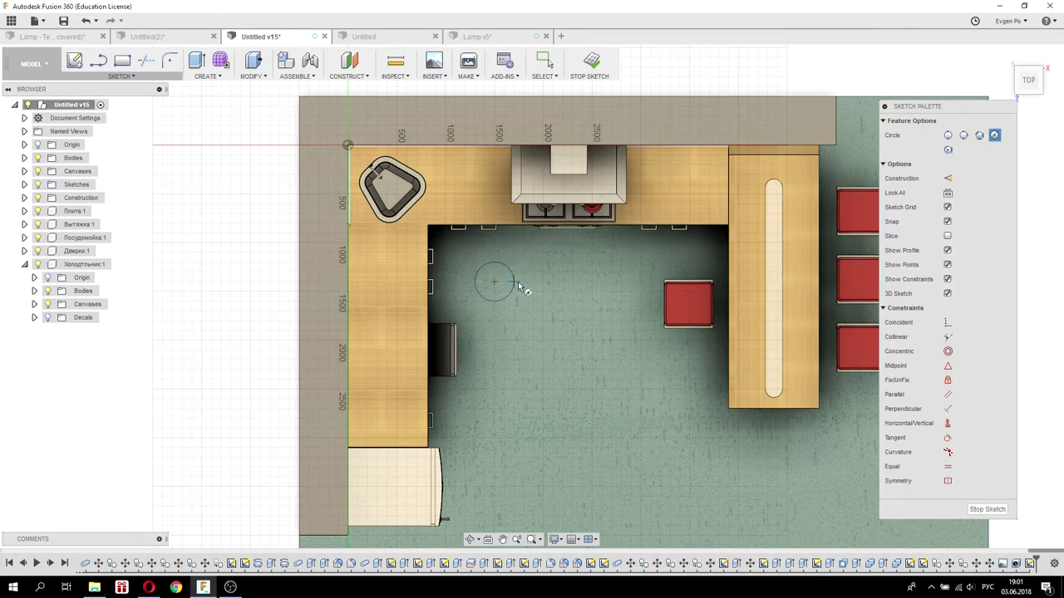
Pattern the circle 3x3 at 1800 by 1700 mm, suppressing middle copies to keep the corners.
{"action": "left_click", "coordinate": [160, 77]}
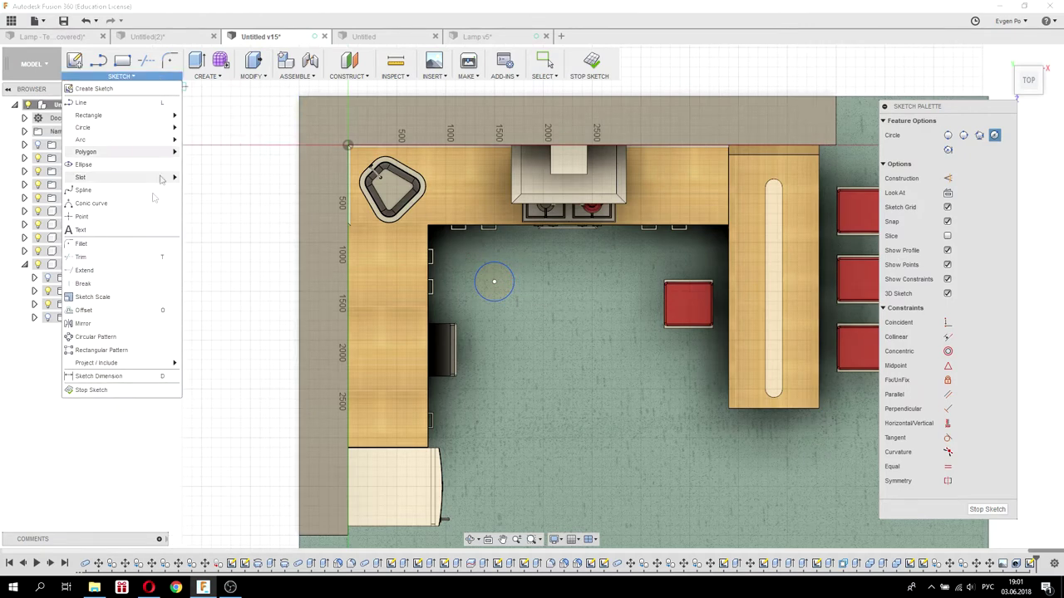
{"action": "left_click", "coordinate": [494, 301]}
{"action": "scroll", "coordinate": [455, 257], "scroll_direction": "down", "scroll_amount": 2}
{"action": "left_click_drag", "start_coordinate": [470, 274], "coordinate": [623, 272]}
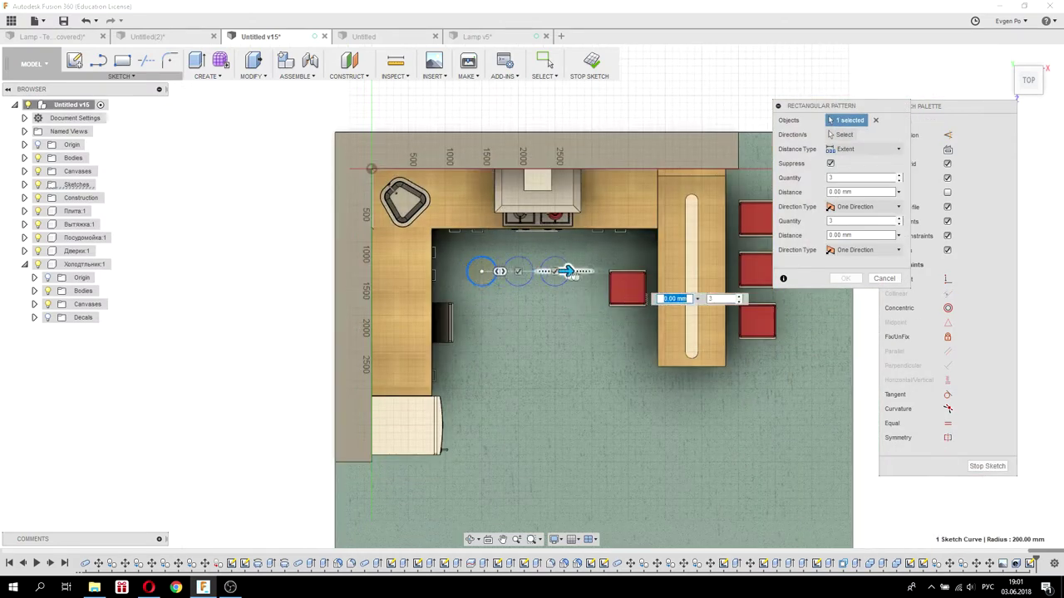
{"action": "left_click_drag", "start_coordinate": [481, 283], "coordinate": [466, 440]}
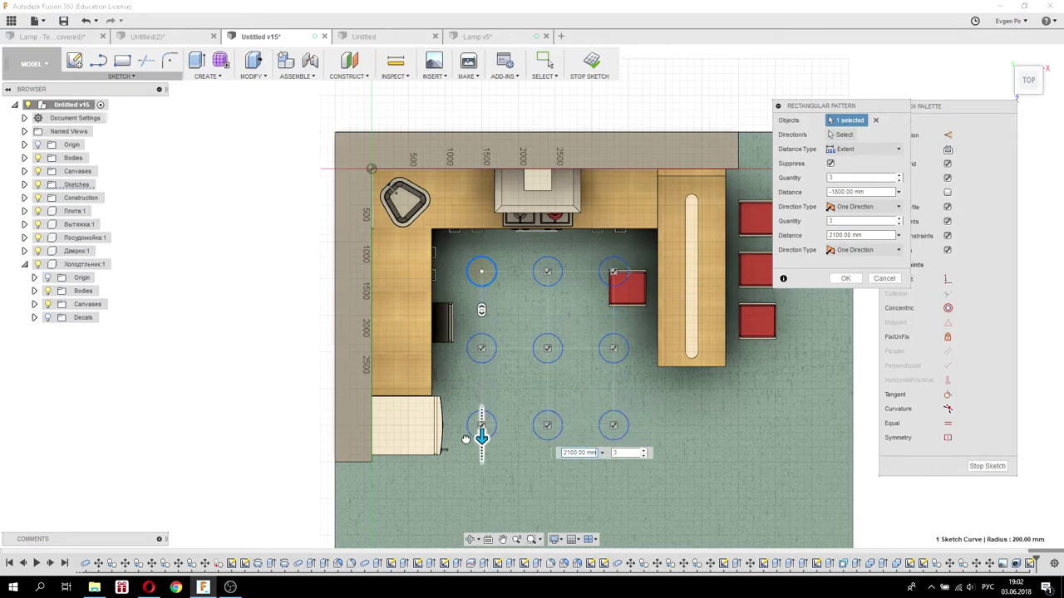
{"action": "key", "text": "Tab"}
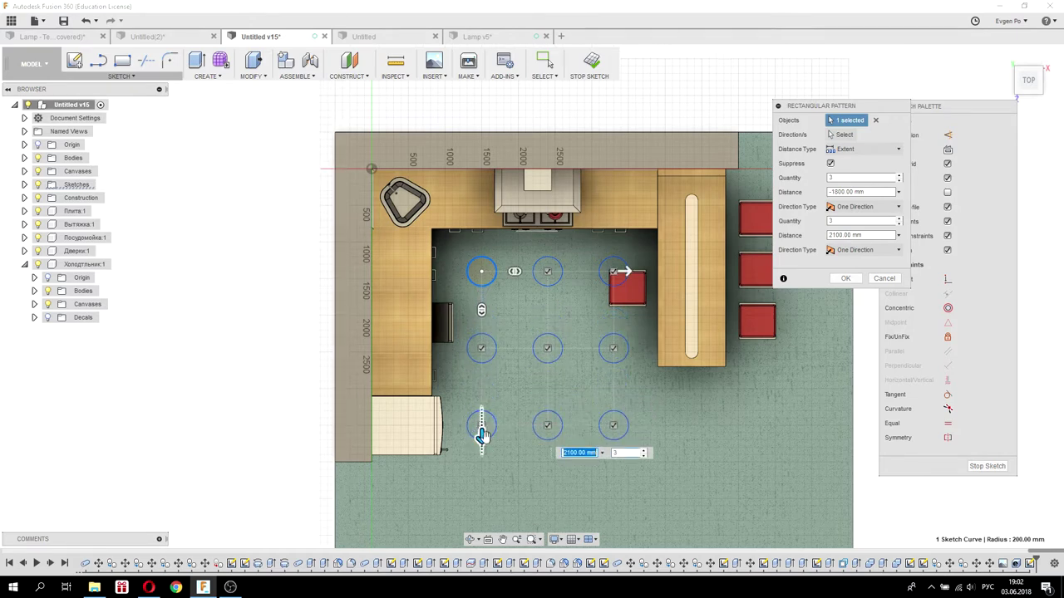
{"action": "left_click_drag", "start_coordinate": [481, 432], "coordinate": [481, 405]}
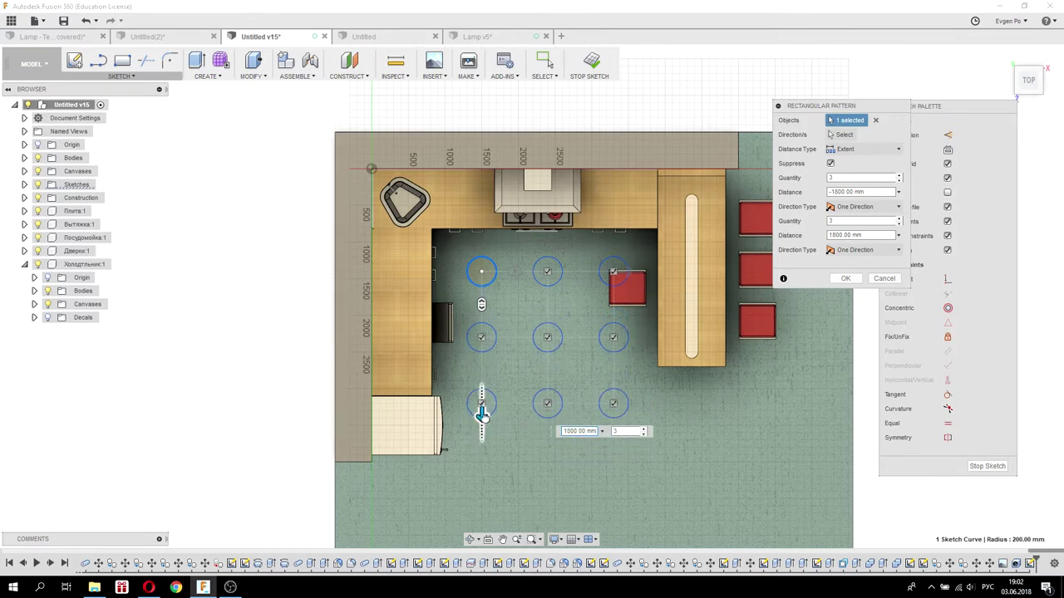
{"action": "left_click", "coordinate": [482, 334]}
{"action": "left_click", "coordinate": [547, 271]}
{"action": "left_click", "coordinate": [614, 333]}
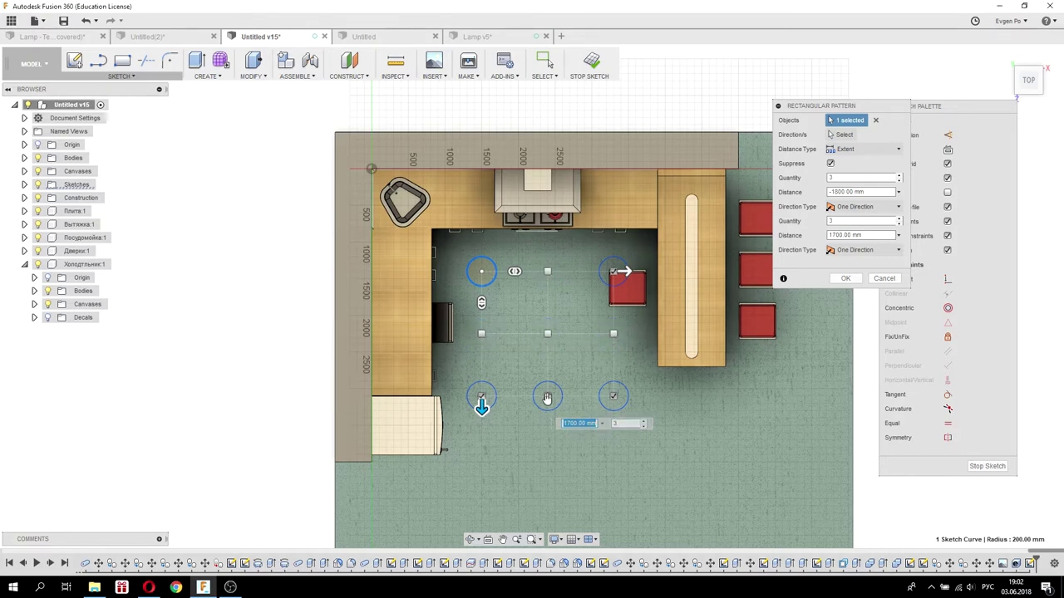
{"action": "left_click", "coordinate": [840, 283]}
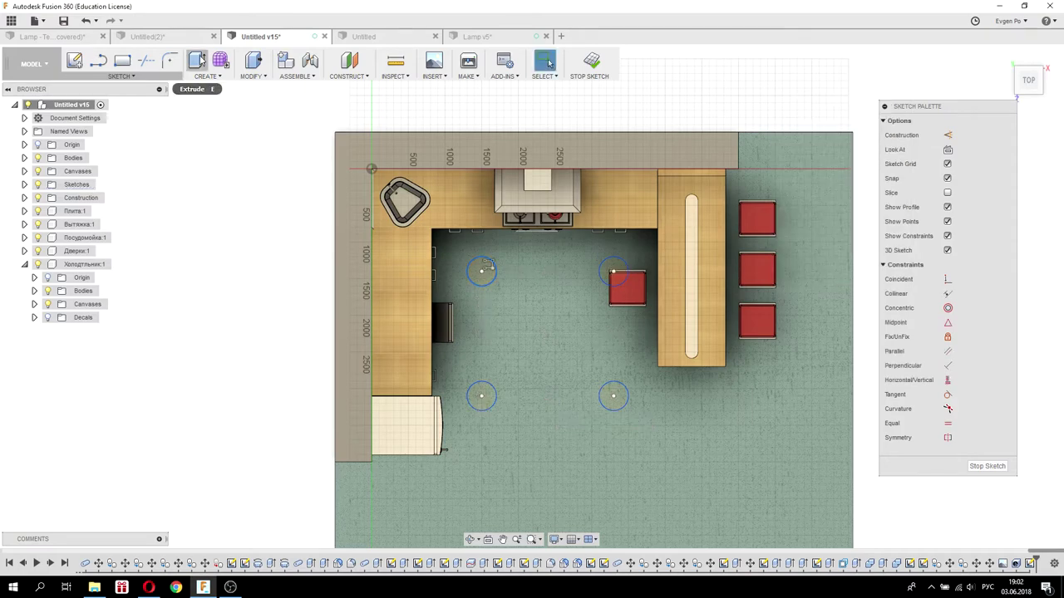
Extrude all four lamp circle profiles 100 mm as new disc-shaped bodies.
{"action": "left_click", "coordinate": [197, 60]}
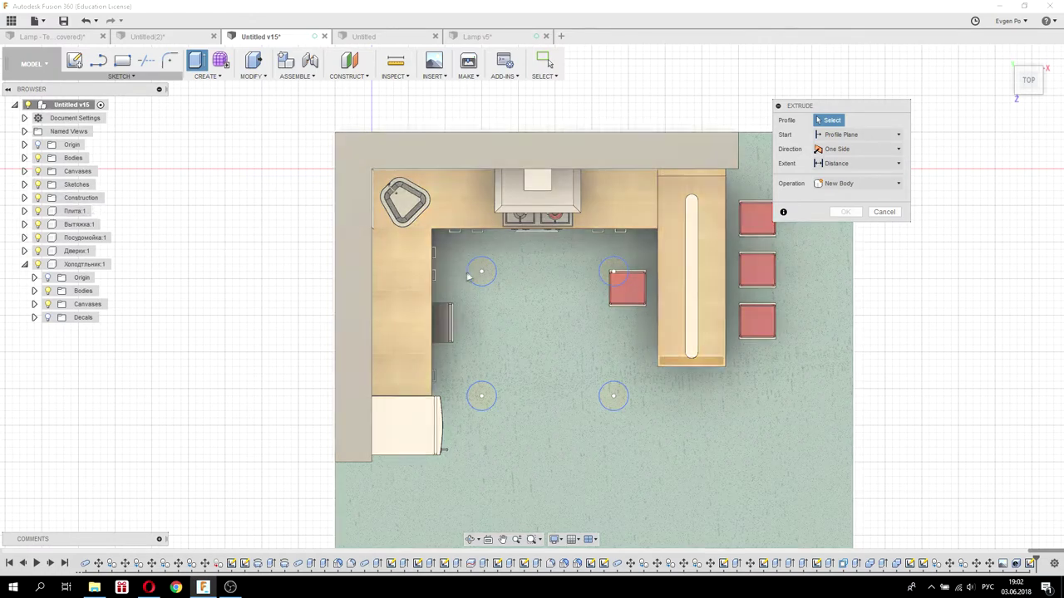
{"action": "left_click", "coordinate": [481, 271]}
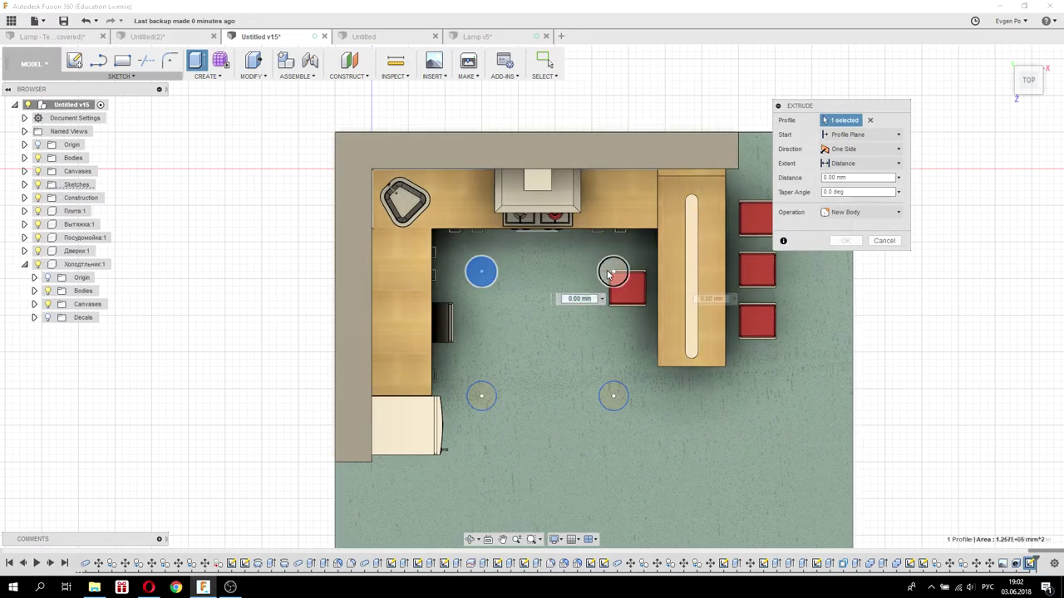
{"action": "left_click", "coordinate": [612, 271]}
{"action": "left_click", "coordinate": [614, 396]}
{"action": "left_click", "coordinate": [481, 396]}
{"action": "middle_click_drag", "start_coordinate": [481, 395], "coordinate": [455, 254], "text": "shift"}
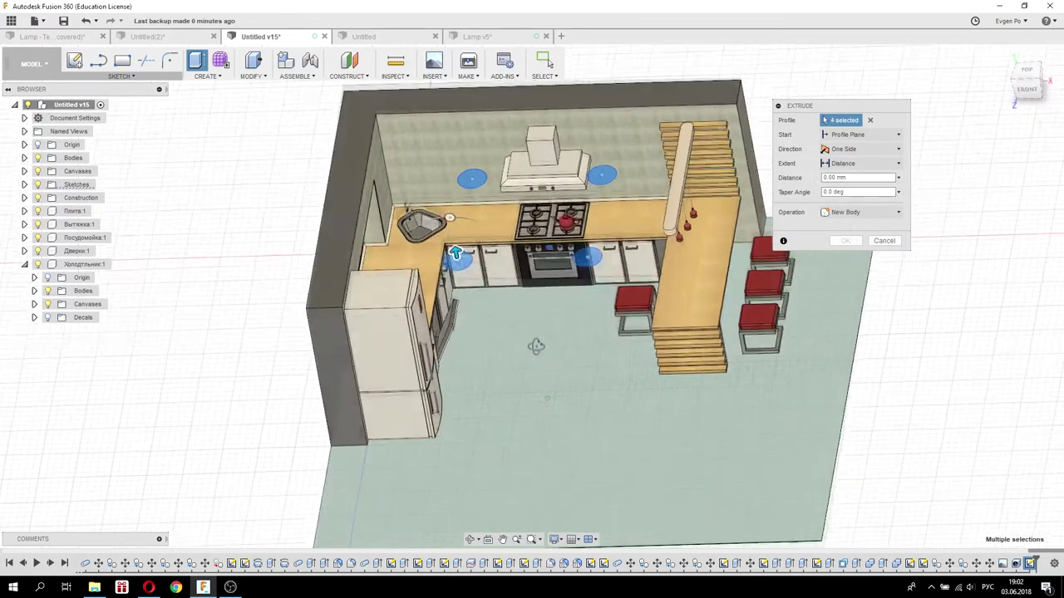
{"action": "middle_click_drag", "start_coordinate": [537, 346], "coordinate": [506, 274], "text": "shift"}
{"action": "type", "text": "100"}
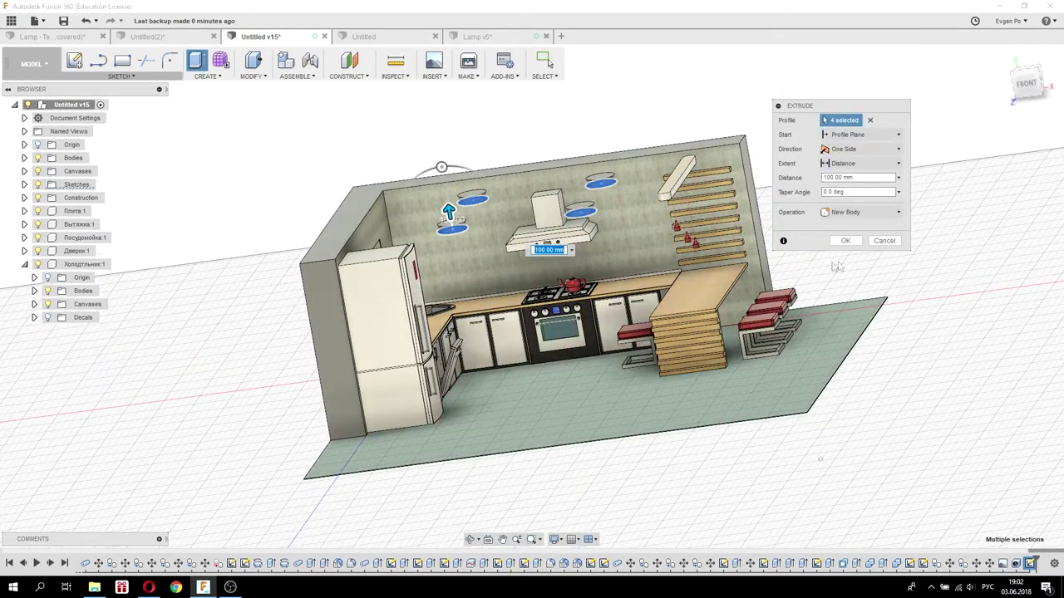
{"action": "left_click", "coordinate": [846, 242]}
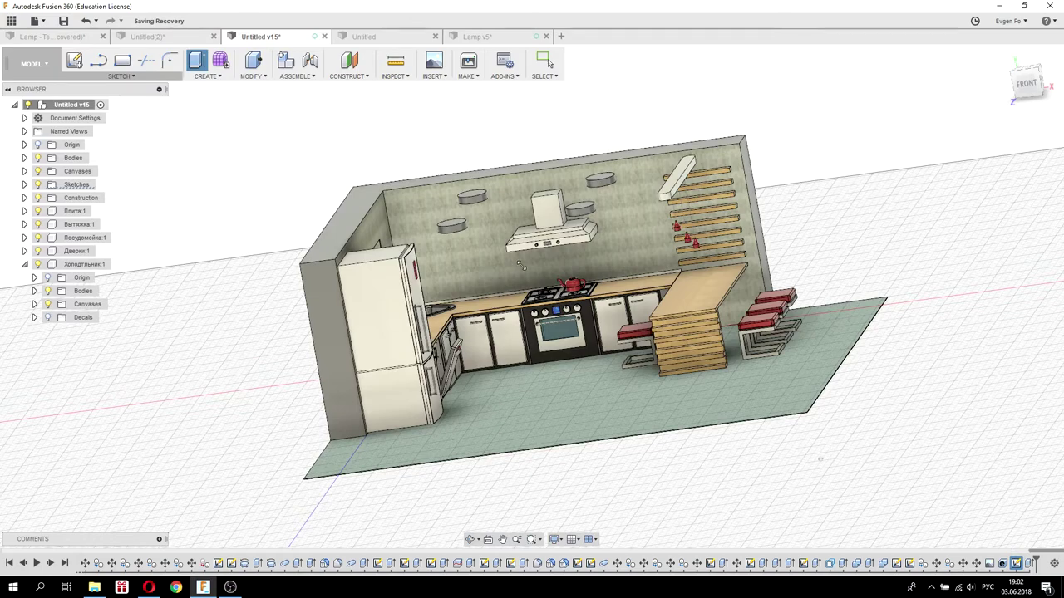
{"action": "middle_click_drag", "start_coordinate": [806, 215], "coordinate": [720, 226], "text": "shift"}
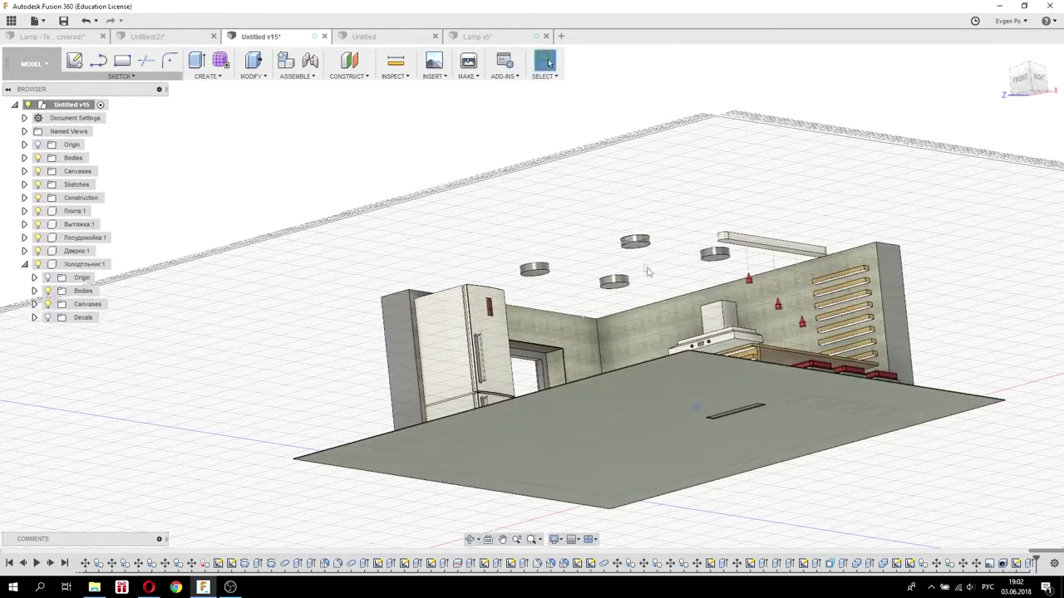
Switch from the modelling workspace to the Render workspace.
{"action": "scroll", "coordinate": [648, 249], "scroll_direction": "up", "scroll_amount": 3}
{"action": "scroll", "coordinate": [672, 250], "scroll_direction": "up", "scroll_amount": 3}
{"action": "scroll", "coordinate": [671, 250], "scroll_direction": "up", "scroll_amount": 2}
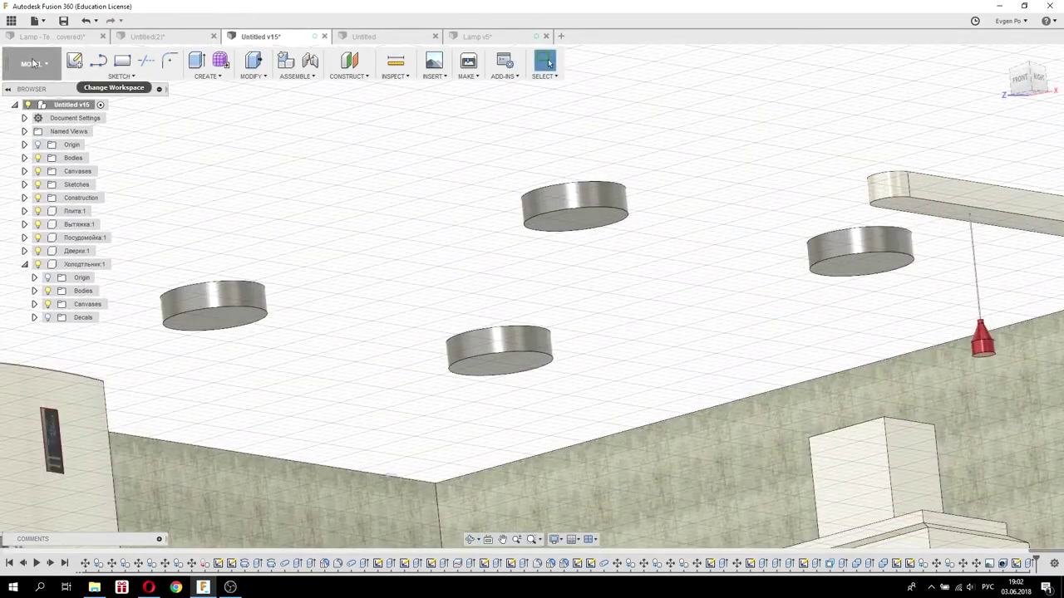
{"action": "left_click", "coordinate": [32, 63]}
{"action": "left_click", "coordinate": [38, 147]}
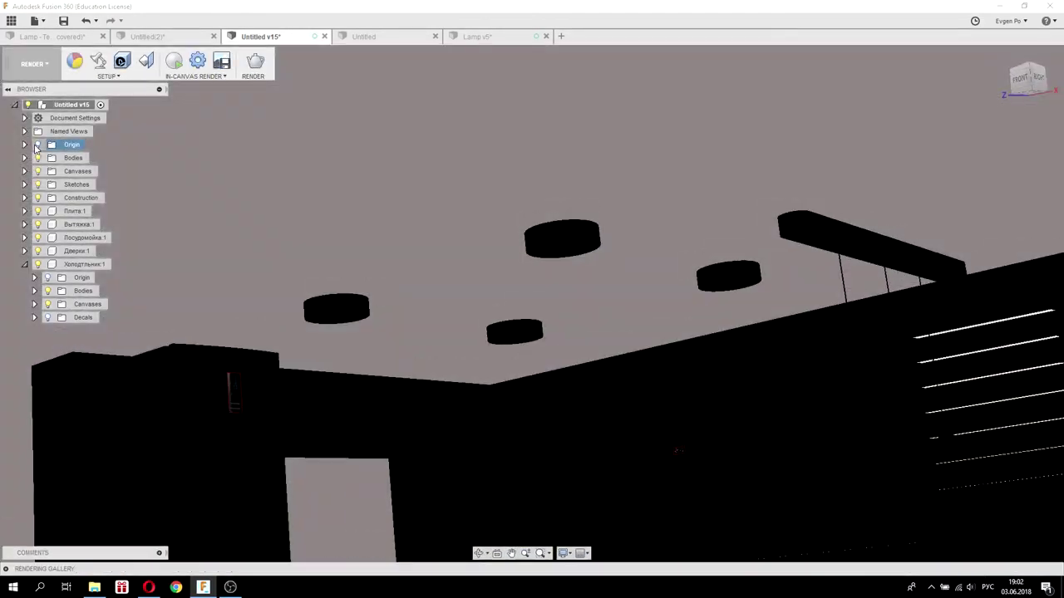
Set the Scene Settings environment brightness to 579.710 lx.
{"action": "left_click", "coordinate": [99, 65]}
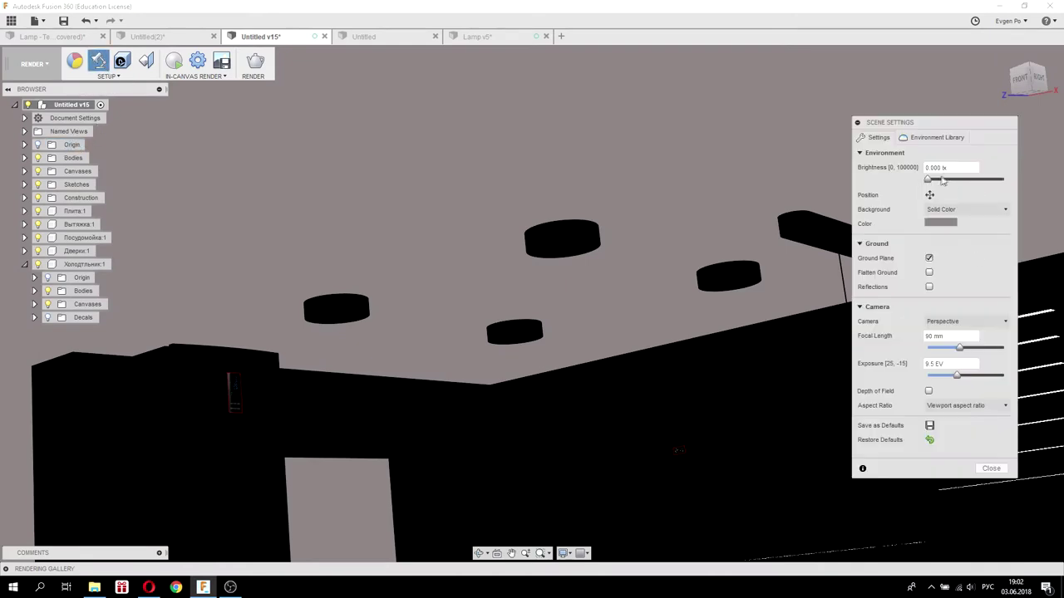
{"action": "left_click_drag", "start_coordinate": [929, 180], "coordinate": [932, 182]}
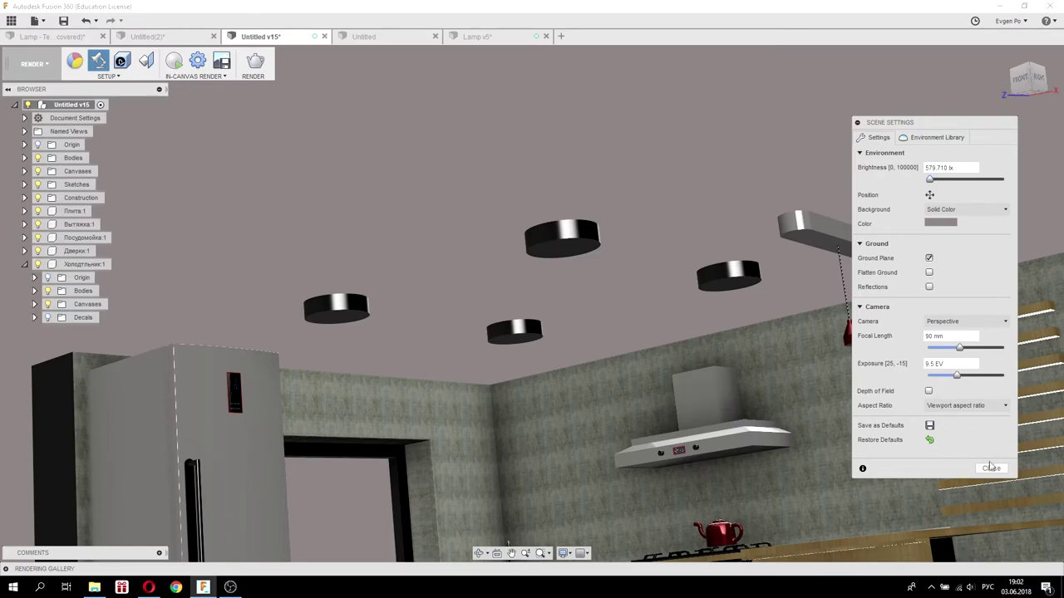
{"action": "left_click", "coordinate": [990, 468]}
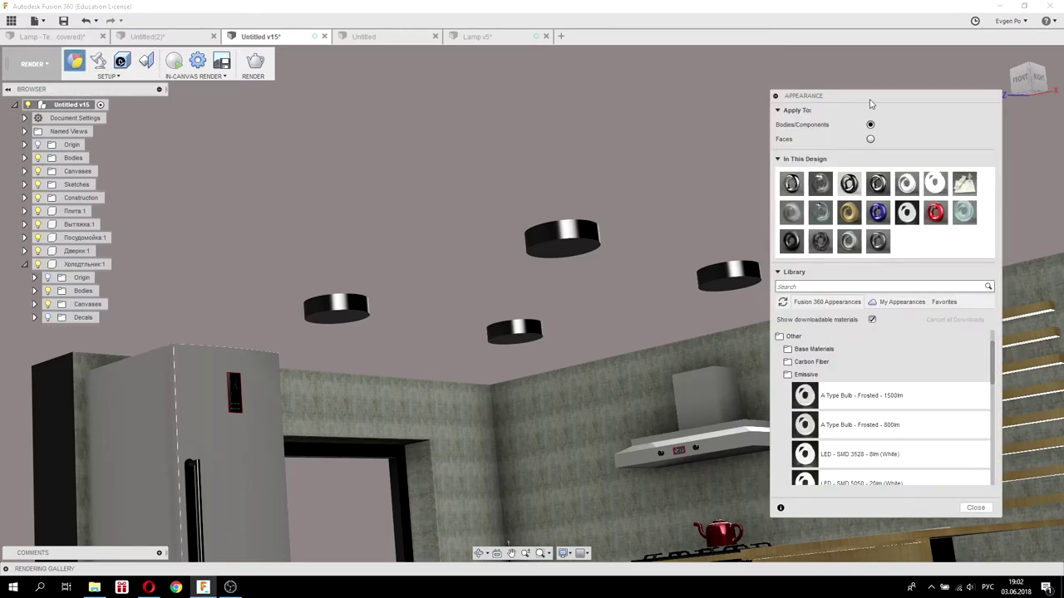
Drop the A Type Bulb - Frosted - 1500lm emissive appearance onto two lamps' bottom faces.
{"action": "left_click_drag", "start_coordinate": [870, 103], "coordinate": [955, 97]}
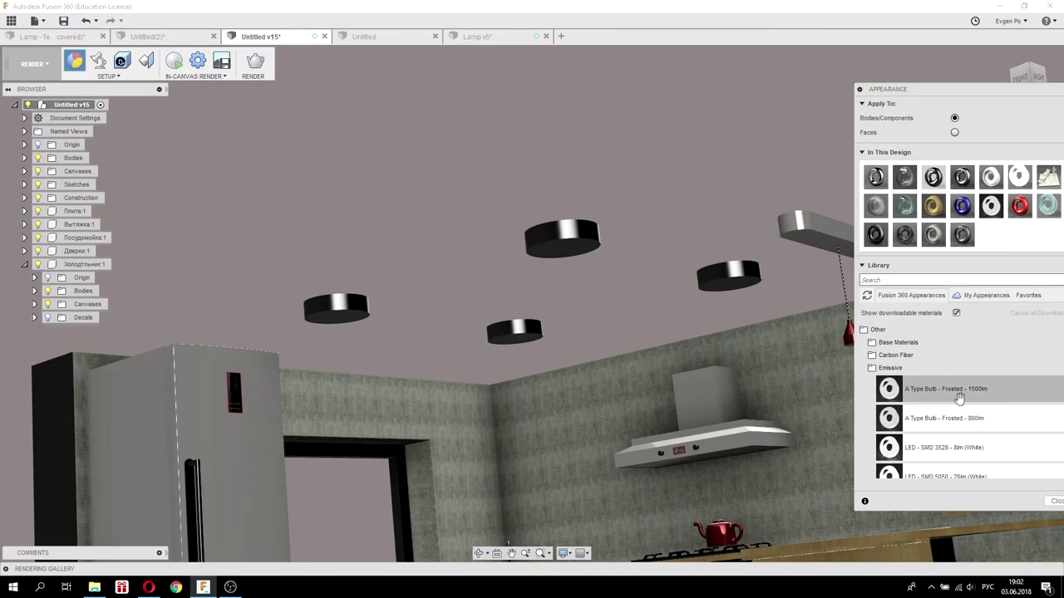
{"action": "left_click_drag", "start_coordinate": [991, 398], "coordinate": [733, 289]}
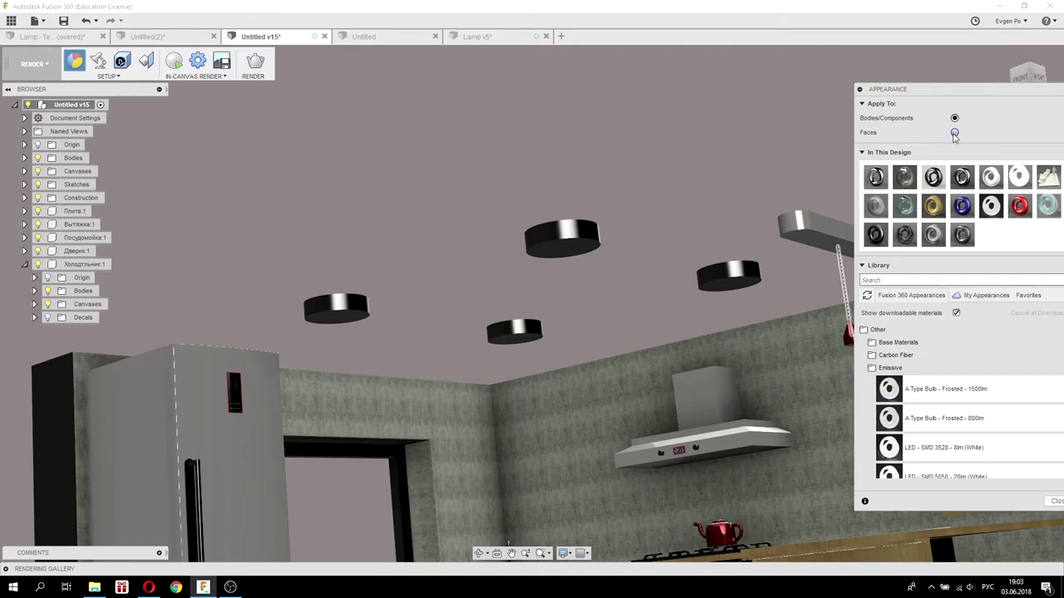
{"action": "mouse_move", "coordinate": [884, 384]}
{"action": "left_mouse_down"}
{"action": "mouse_move", "coordinate": [735, 290]}
{"action": "mouse_move", "coordinate": [752, 298]}
{"action": "left_mouse_up"}
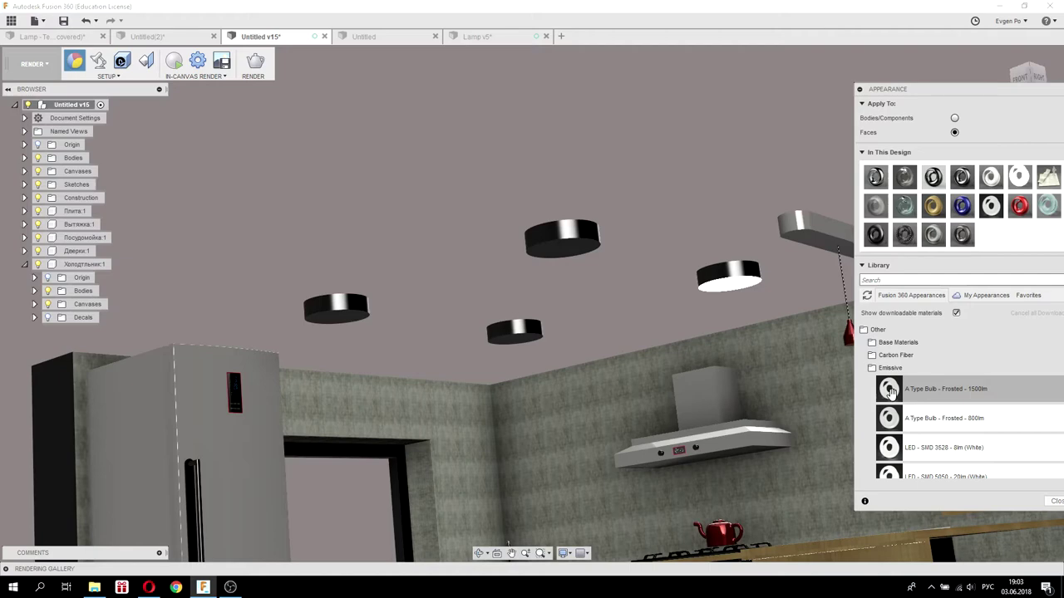
{"action": "left_click_drag", "start_coordinate": [888, 389], "coordinate": [582, 263]}
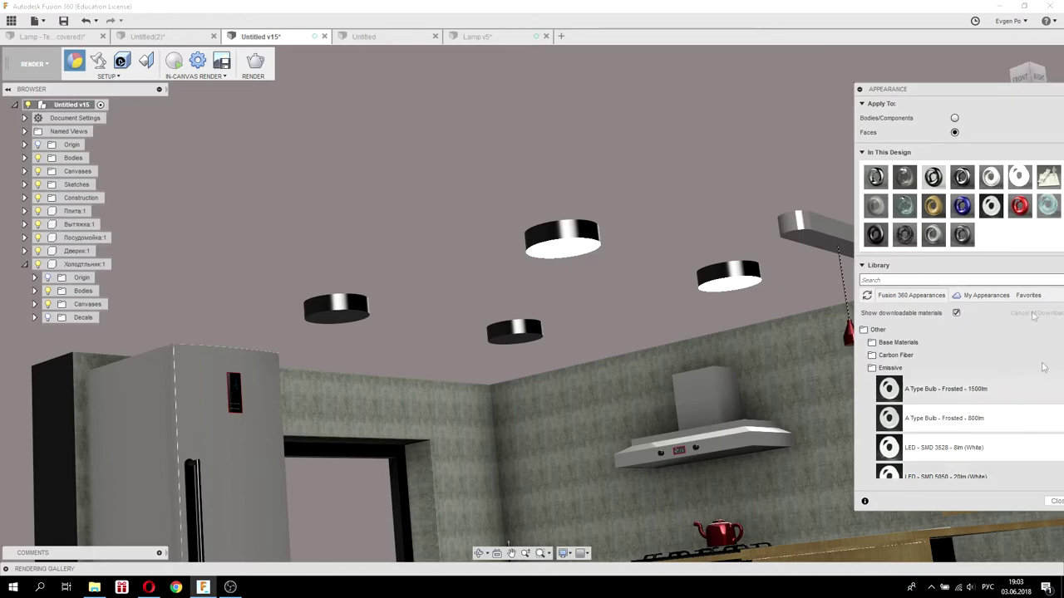
{"action": "left_click_drag", "start_coordinate": [1014, 91], "coordinate": [957, 76]}
{"action": "left_click", "coordinate": [1003, 486]}
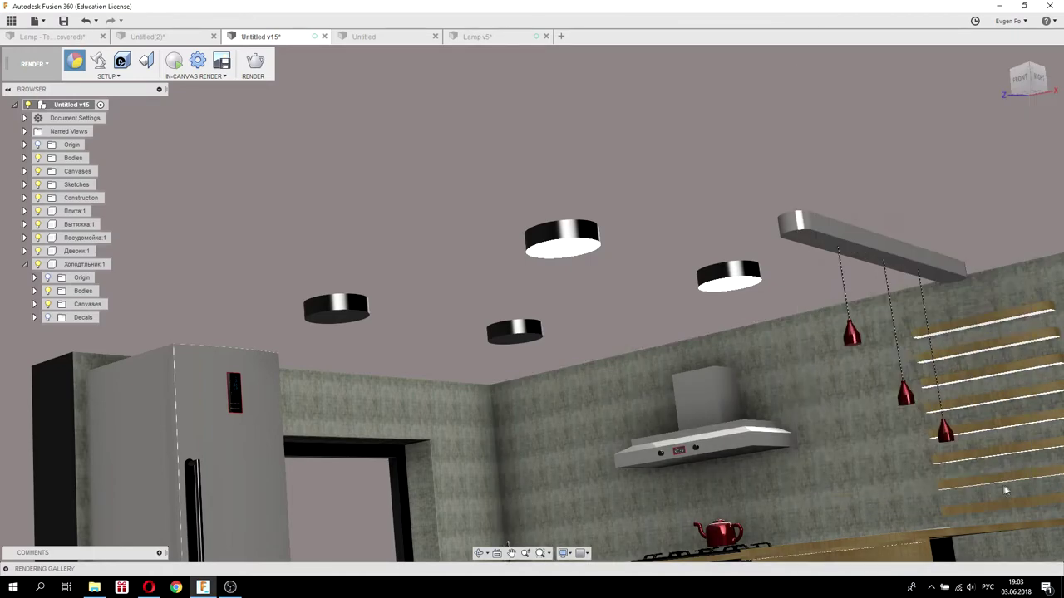
{"action": "left_click", "coordinate": [42, 65]}
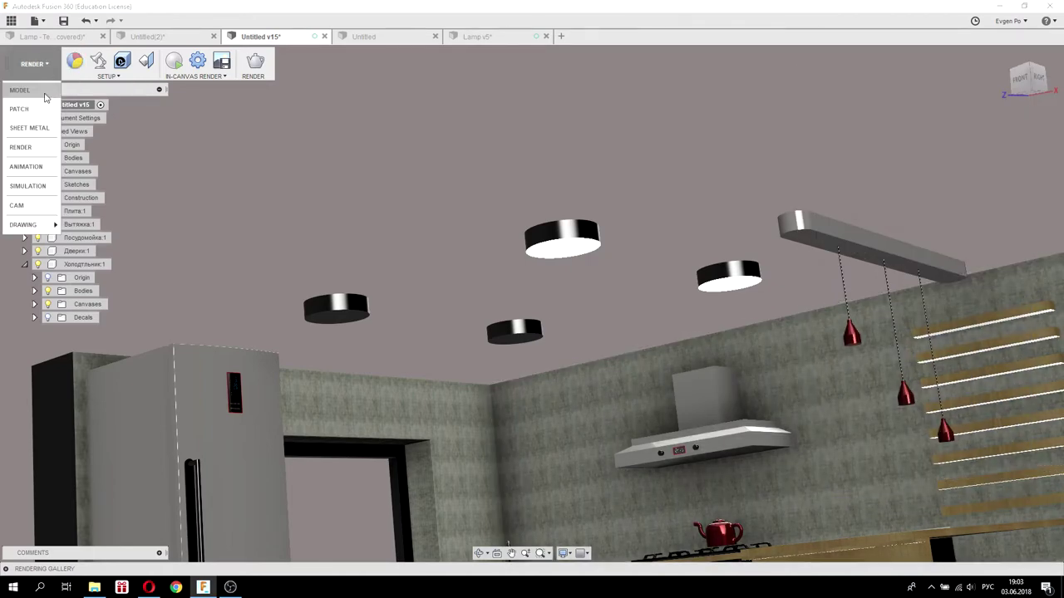
In the Model workspace, shell the lower lamp through its bottom face with 1 mm walls.
{"action": "left_click", "coordinate": [42, 91]}
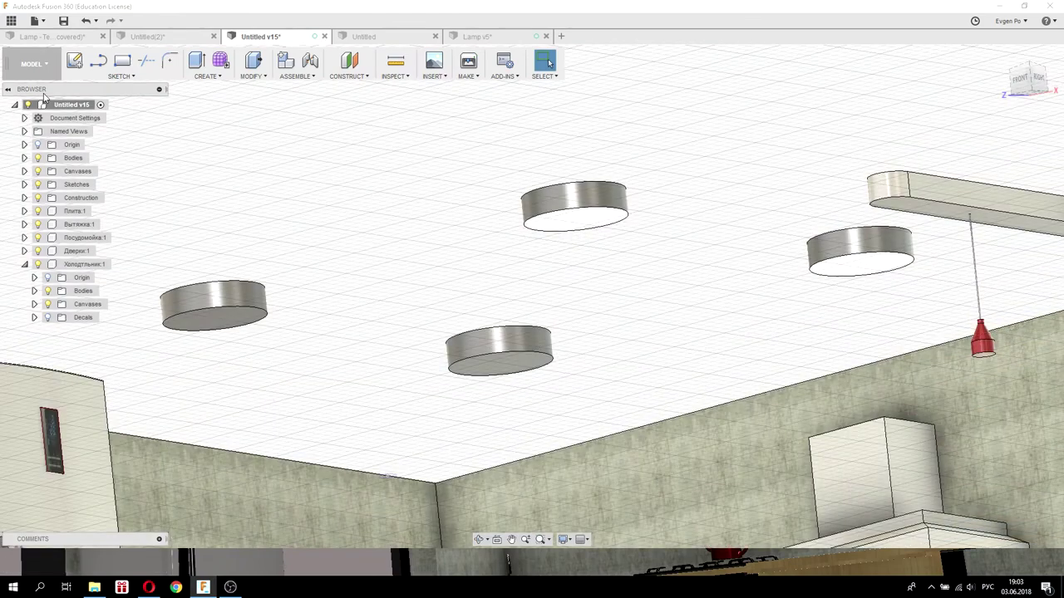
{"action": "left_click", "coordinate": [260, 77]}
{"action": "left_click", "coordinate": [264, 148]}
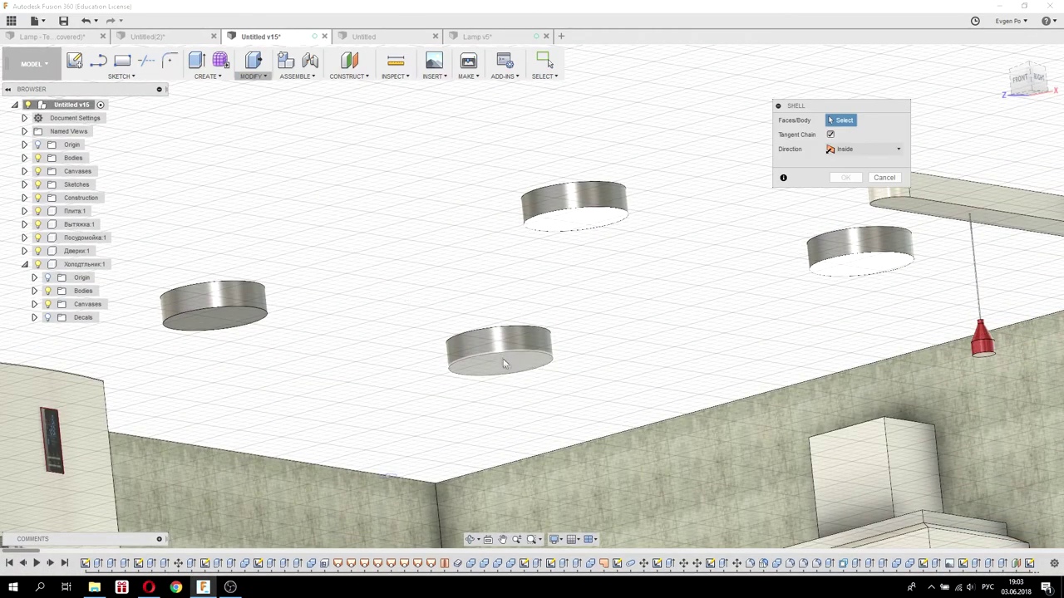
{"action": "left_click", "coordinate": [501, 363]}
{"action": "left_click", "coordinate": [872, 150]}
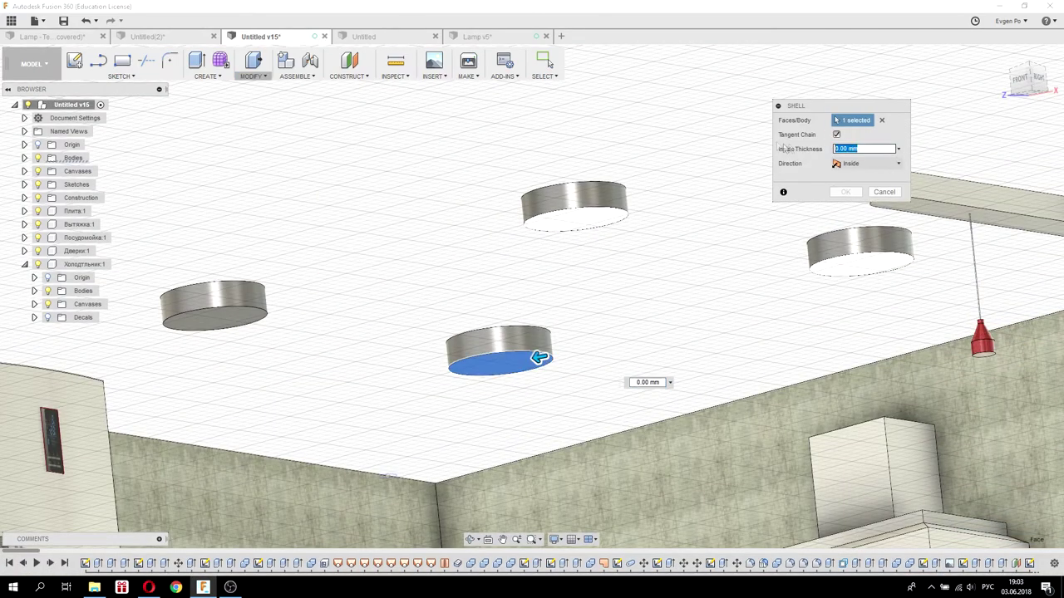
{"action": "left_click", "coordinate": [847, 192]}
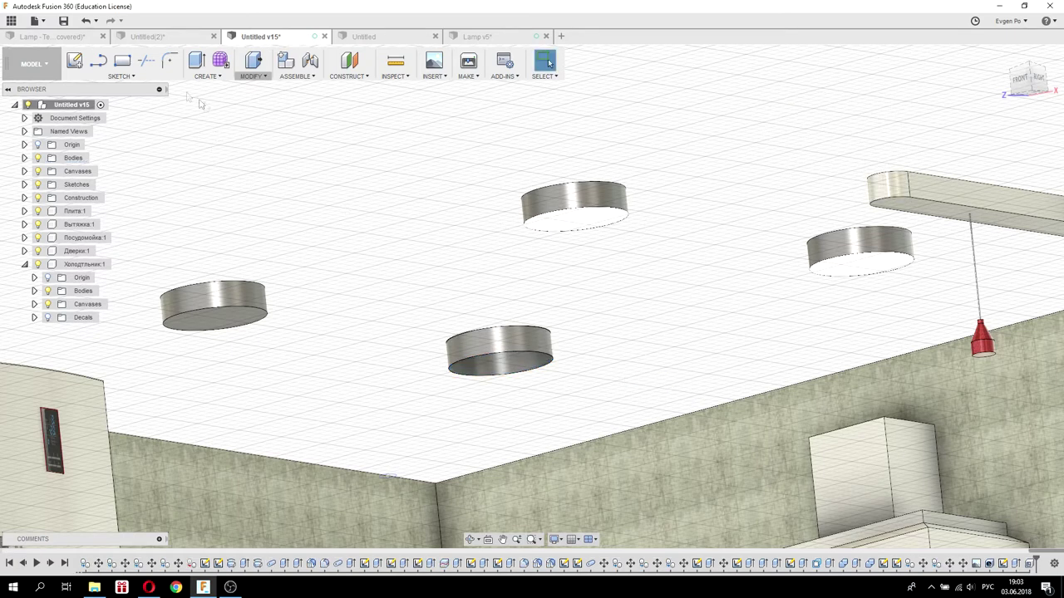
Shell the left lamp with 1 mm walls and return to the Render workspace.
{"action": "left_click", "coordinate": [251, 75]}
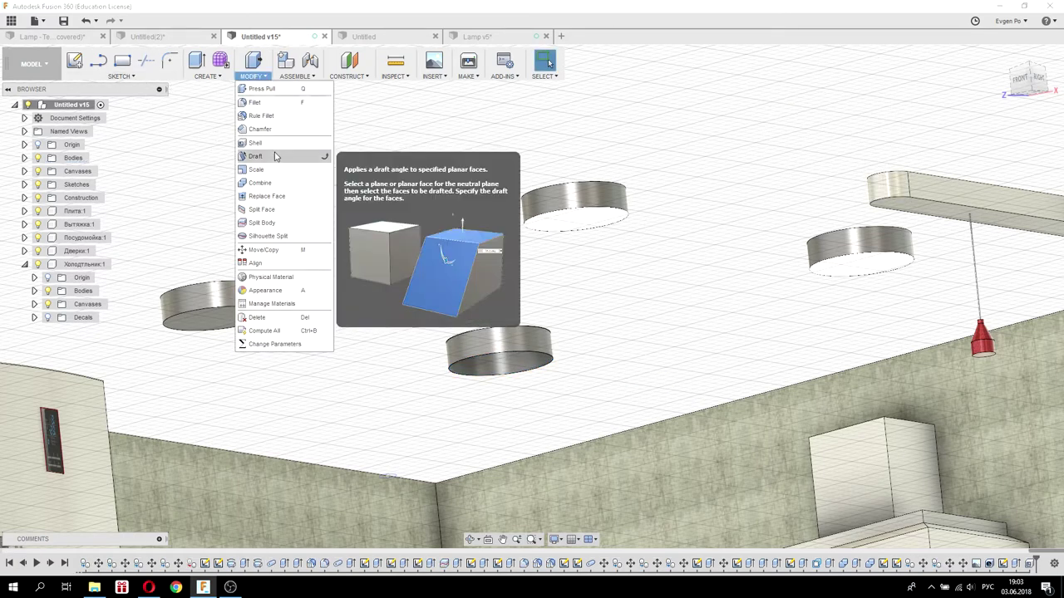
{"action": "left_click", "coordinate": [268, 134]}
{"action": "left_click", "coordinate": [234, 319]}
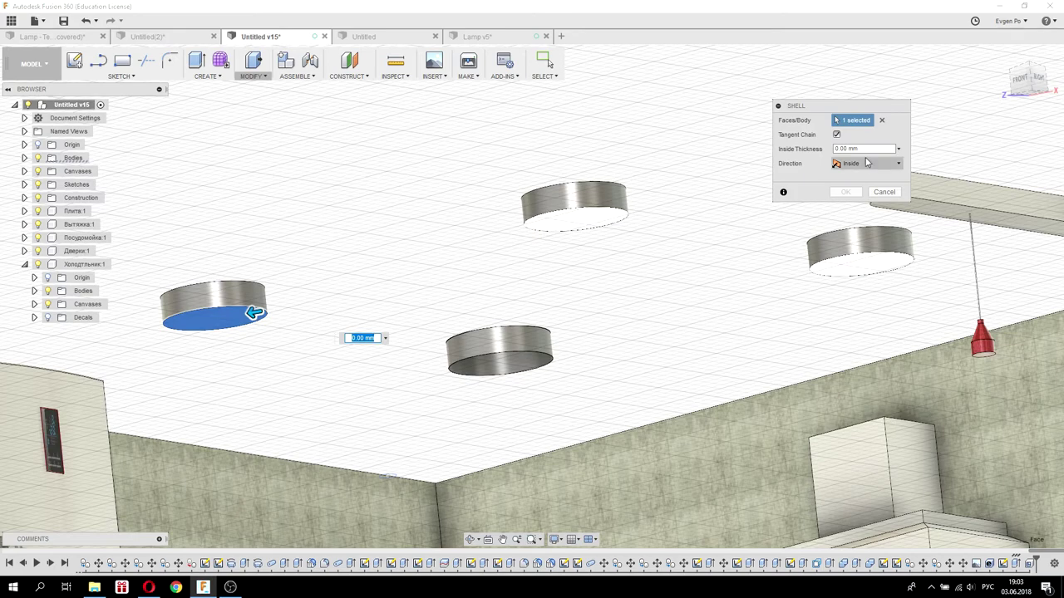
{"action": "left_click", "coordinate": [846, 192]}
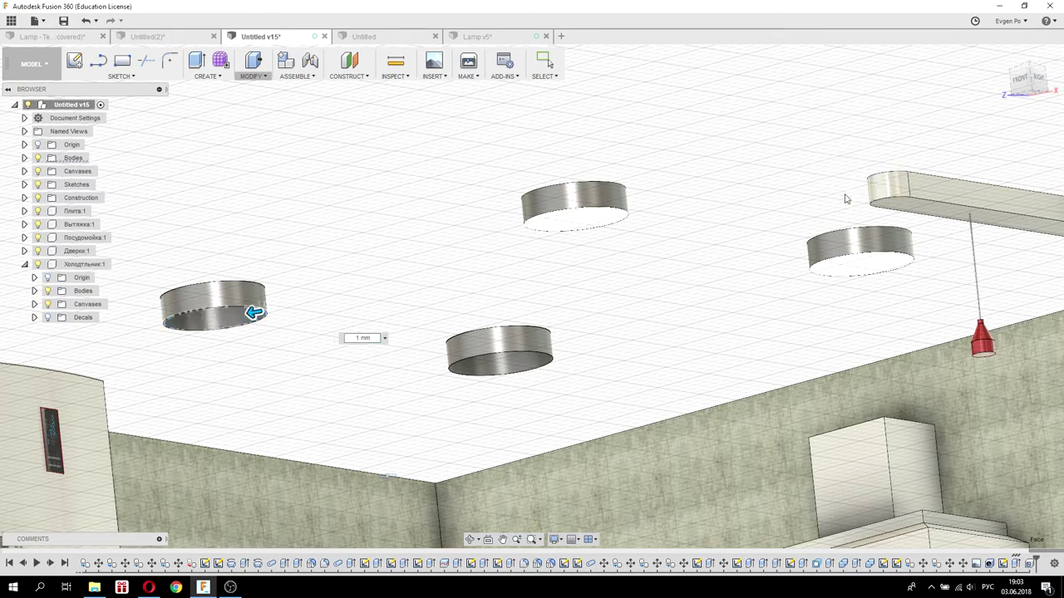
{"action": "middle_click_drag", "start_coordinate": [553, 196], "coordinate": [404, 301], "text": "shift"}
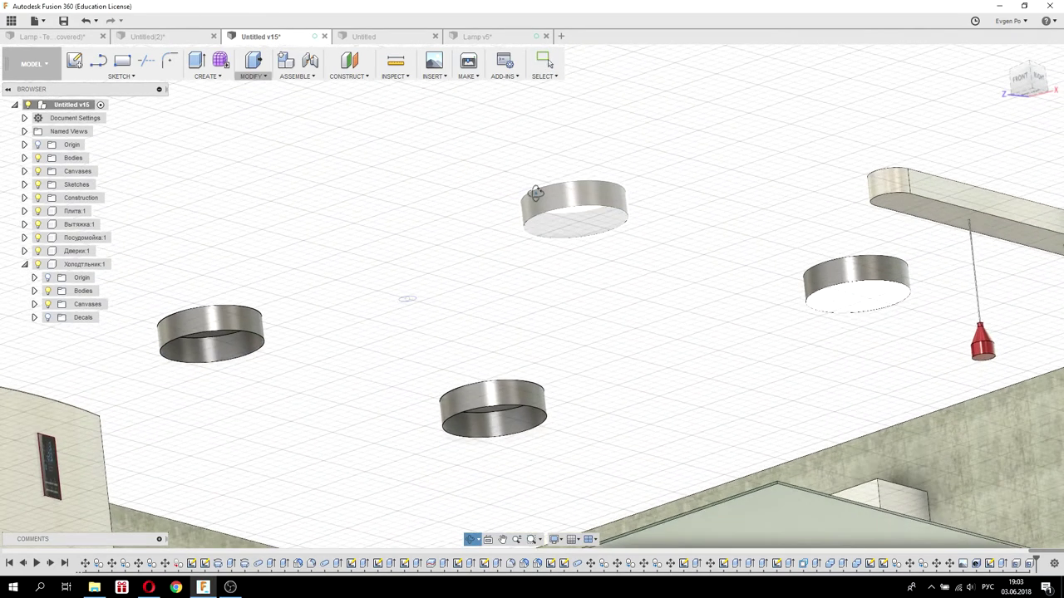
{"action": "left_click", "coordinate": [32, 64]}
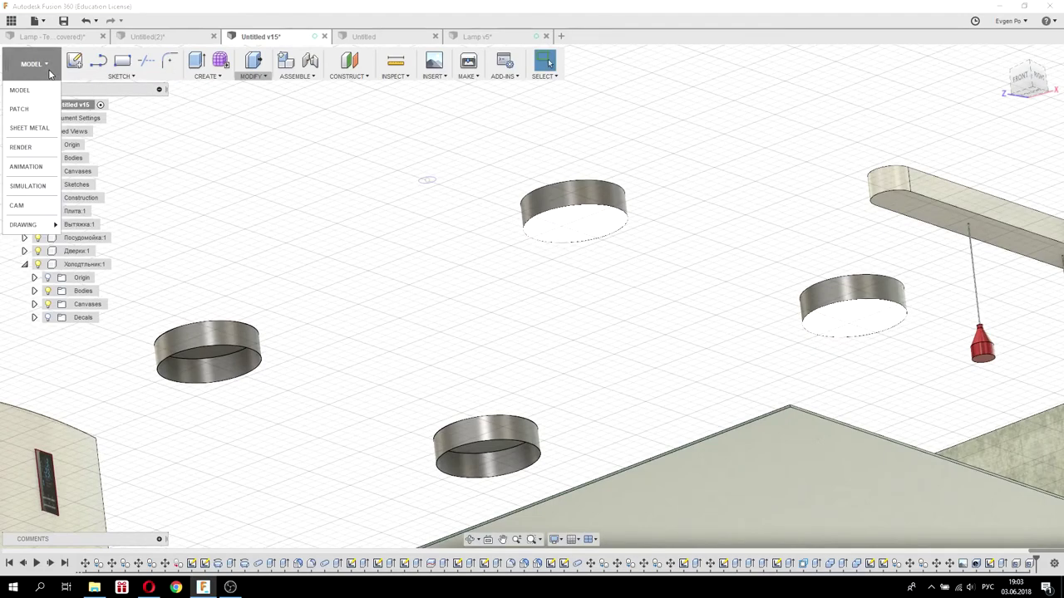
{"action": "left_click", "coordinate": [24, 148]}
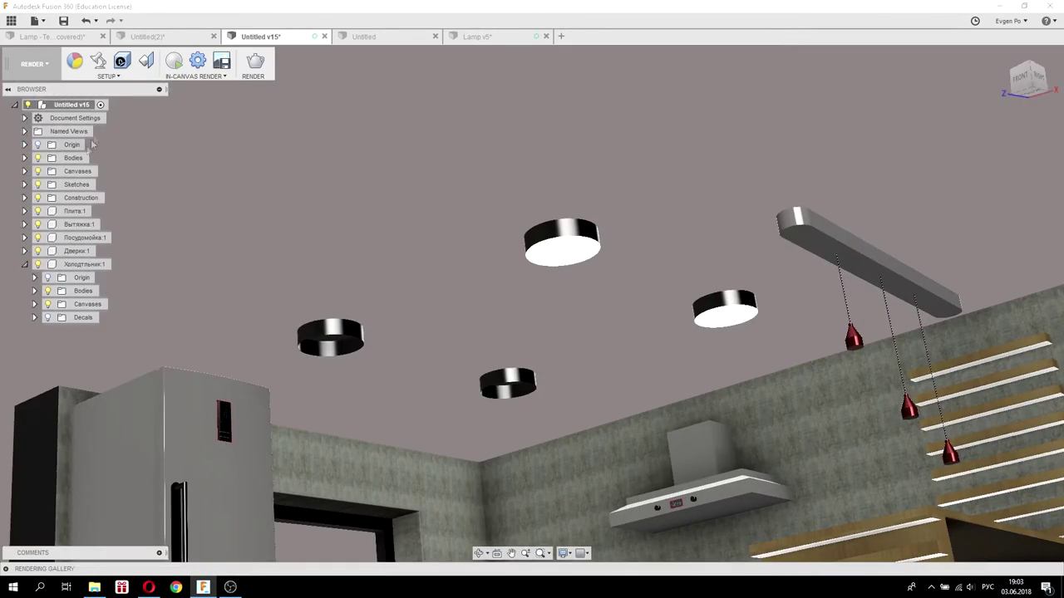
With Apply To set to Faces, give the lower and left lamp faces the emissive bulb appearance.
{"action": "mouse_move", "coordinate": [403, 310]}
{"action": "middle_mouse_down", "text": "shift"}
{"action": "mouse_move", "coordinate": [452, 302]}
{"action": "mouse_move", "coordinate": [408, 418]}
{"action": "mouse_move", "coordinate": [415, 433]}
{"action": "middle_mouse_up", "text": "shift"}
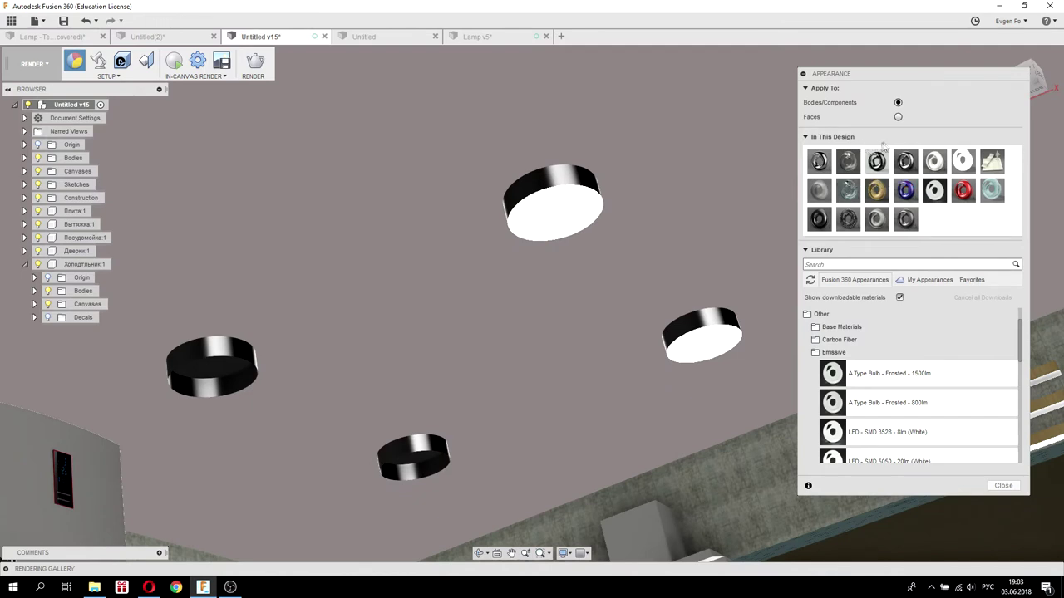
{"action": "left_click", "coordinate": [897, 116]}
{"action": "left_click", "coordinate": [418, 468]}
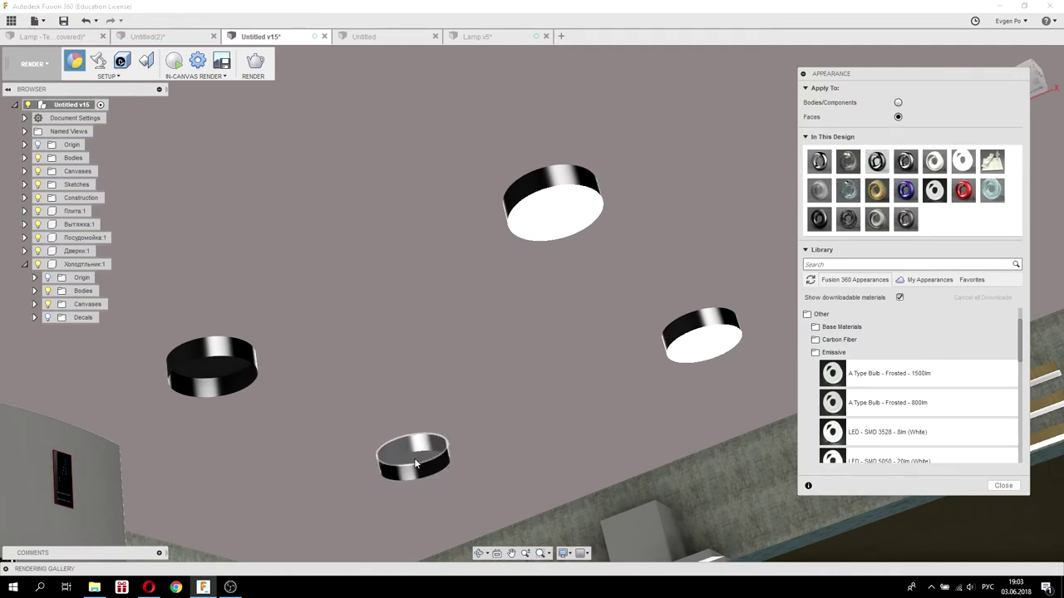
{"action": "left_click", "coordinate": [213, 376]}
{"action": "left_click_drag", "start_coordinate": [839, 376], "coordinate": [232, 378]}
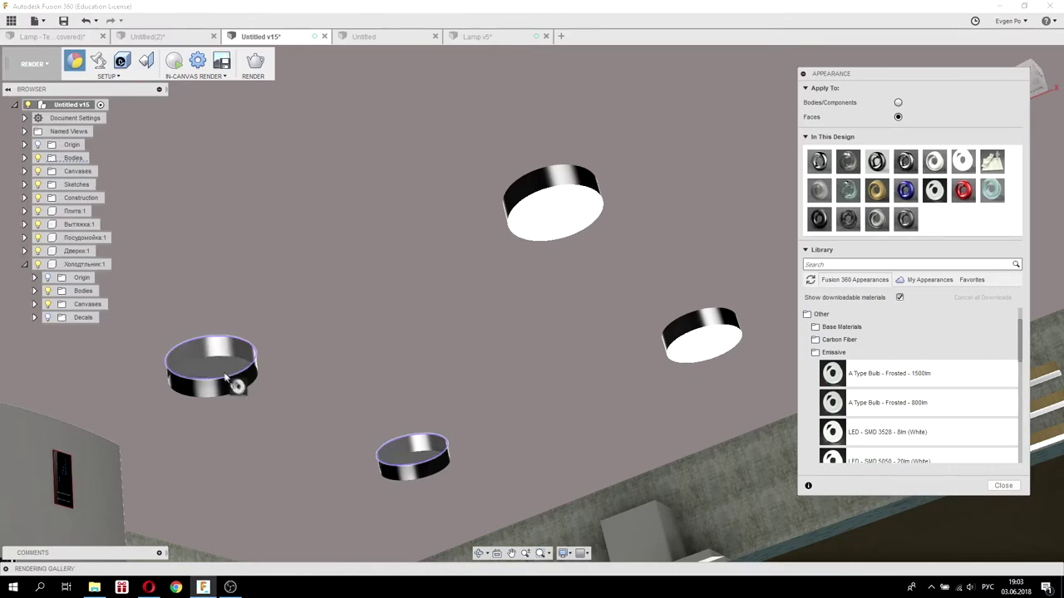
{"action": "mouse_move", "coordinate": [323, 375]}
{"action": "middle_mouse_down", "text": "shift"}
{"action": "mouse_move", "coordinate": [430, 287]}
{"action": "mouse_move", "coordinate": [499, 274]}
{"action": "middle_mouse_up", "text": "shift"}
{"action": "left_click", "coordinate": [1010, 487]}
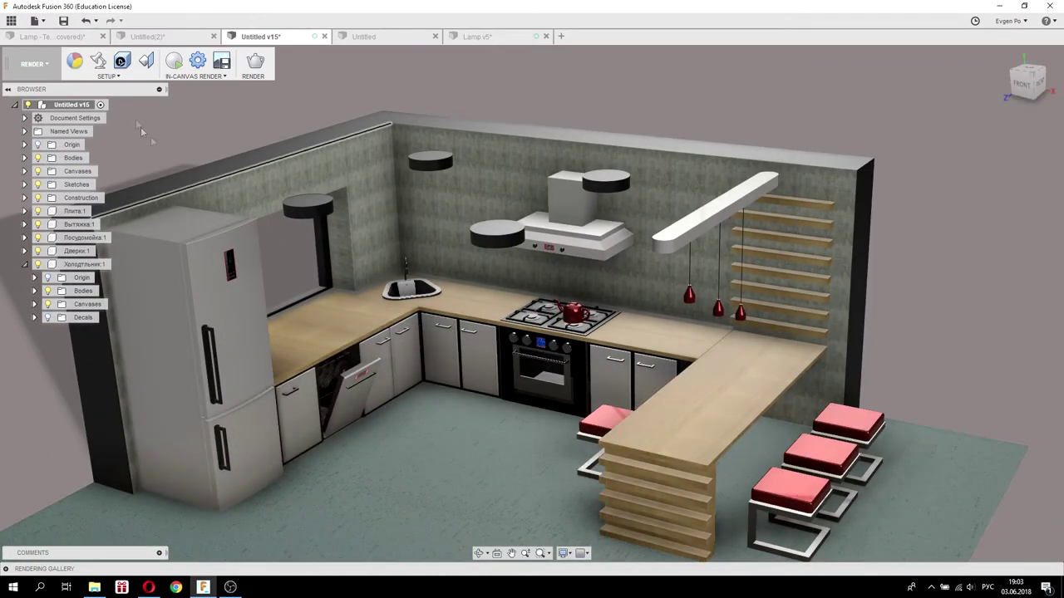
Set environment brightness to 0 lx and the background colour to black (0,0,0).
{"action": "left_click", "coordinate": [98, 64]}
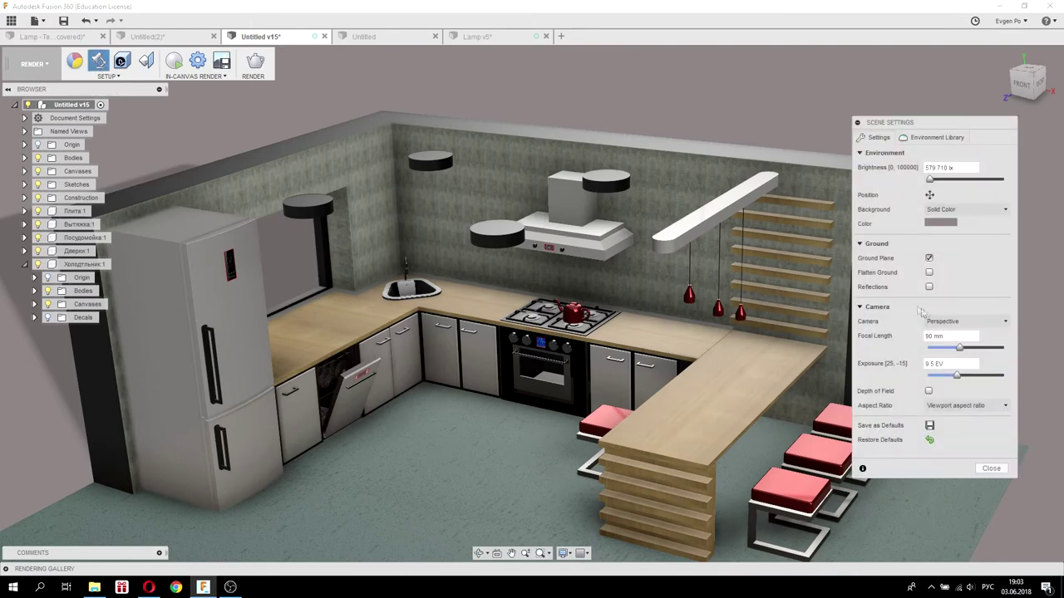
{"action": "left_click_drag", "start_coordinate": [932, 183], "coordinate": [906, 185]}
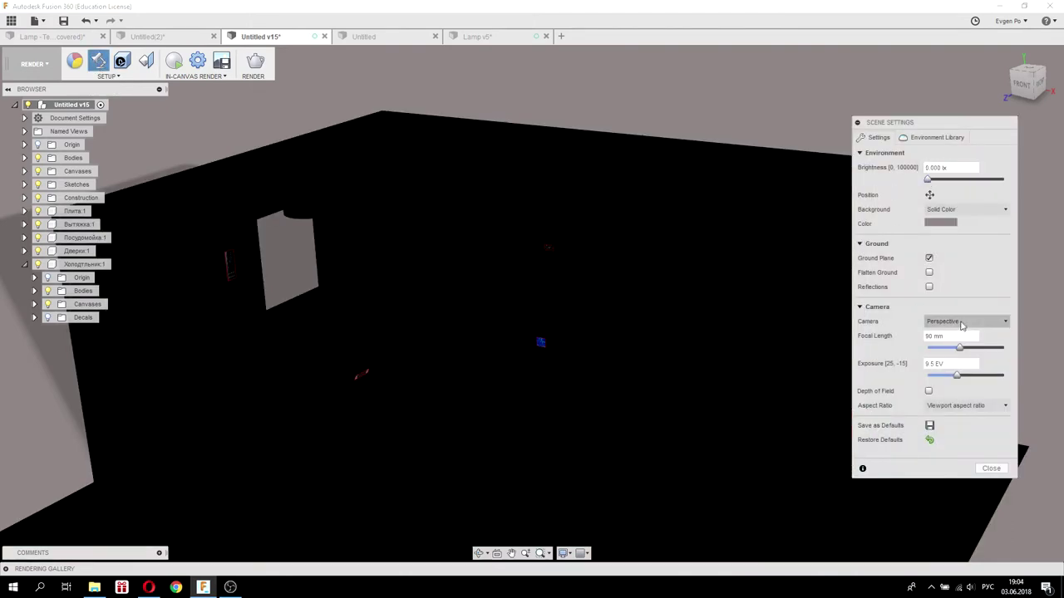
{"action": "left_click", "coordinate": [942, 224]}
{"action": "left_click_drag", "start_coordinate": [838, 194], "coordinate": [845, 207]}
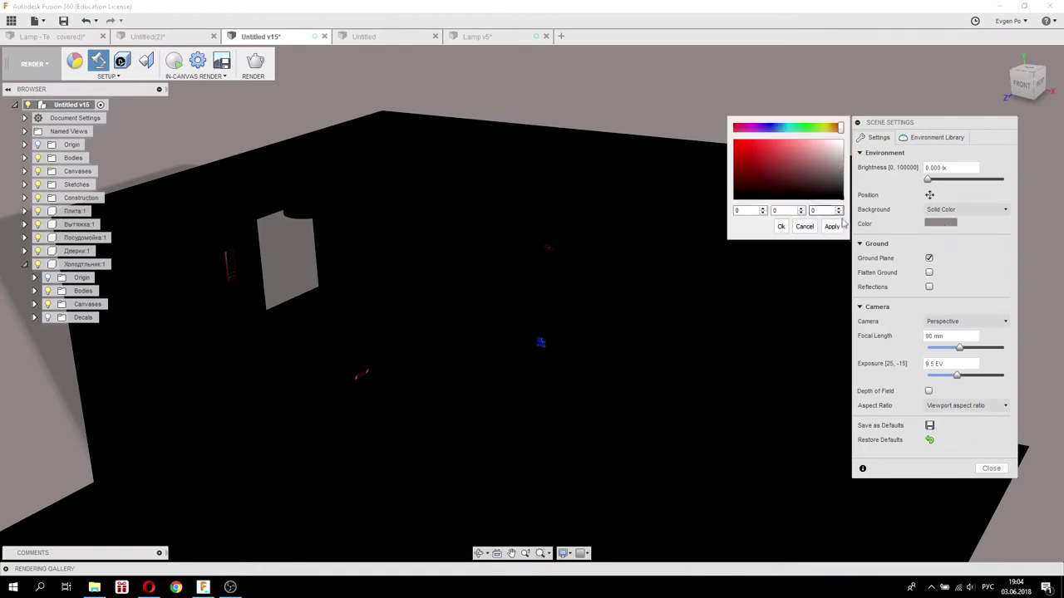
{"action": "left_click", "coordinate": [833, 227]}
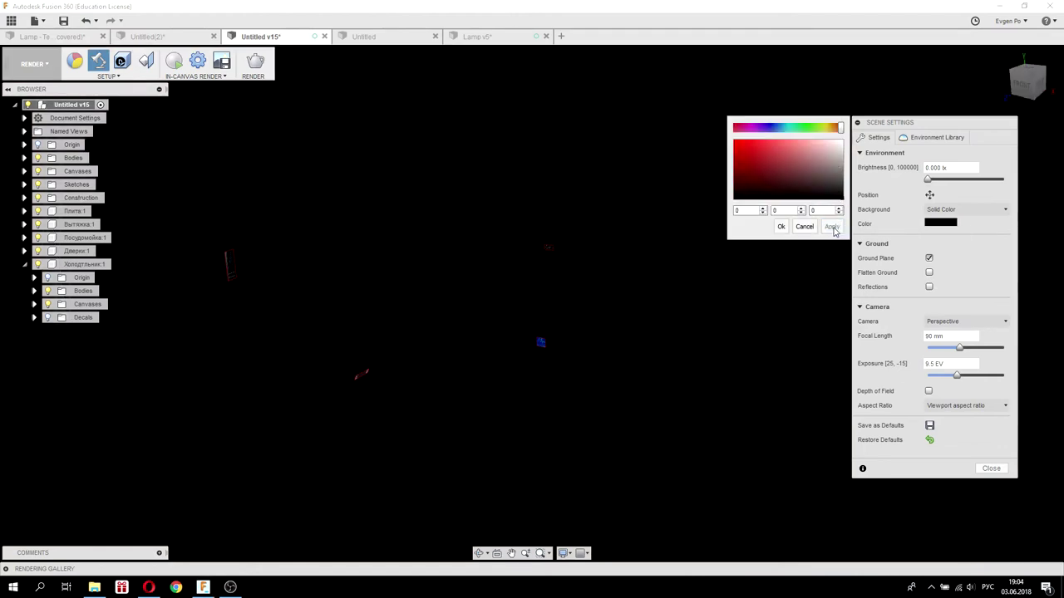
{"action": "left_click", "coordinate": [781, 227]}
{"action": "left_click", "coordinate": [991, 468]}
Run an in-canvas render of the night kitchen and reopen the design's appearances.
{"action": "middle_click_drag", "start_coordinate": [827, 297], "coordinate": [814, 299], "text": "shift"}
{"action": "left_click", "coordinate": [175, 62]}
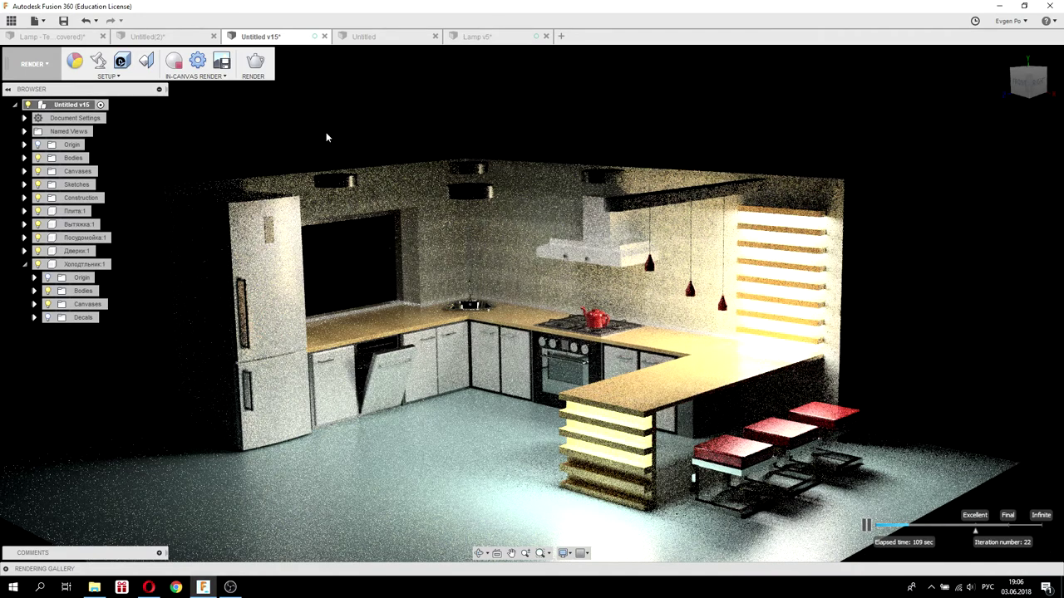
{"action": "left_click", "coordinate": [76, 62]}
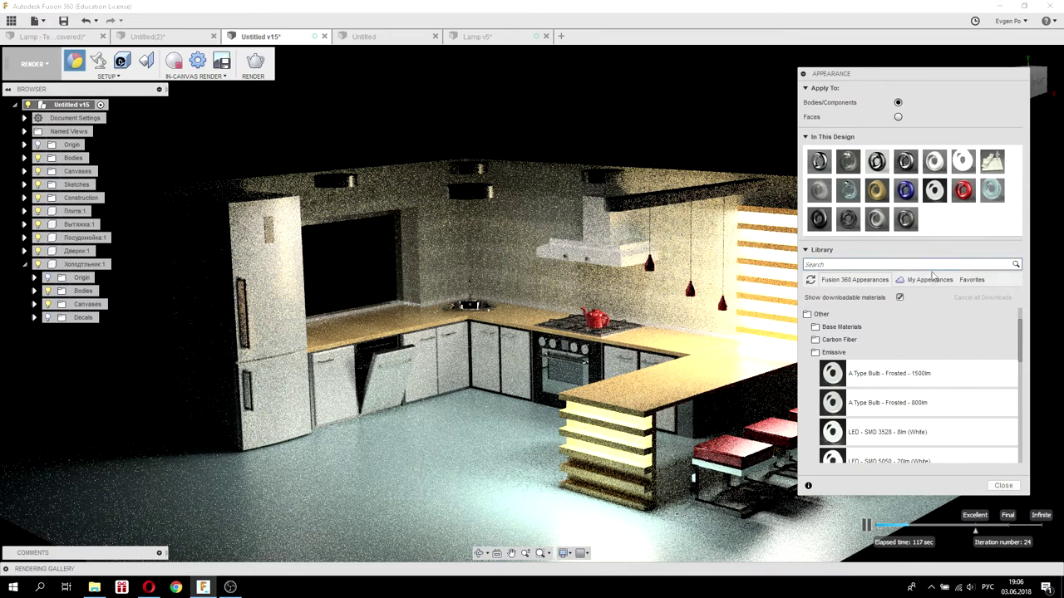
Edit the A Type Bulb - Frosted - 1500lm appearance, setting its luminance to 0 cd/m².
{"action": "right_click", "coordinate": [934, 192]}
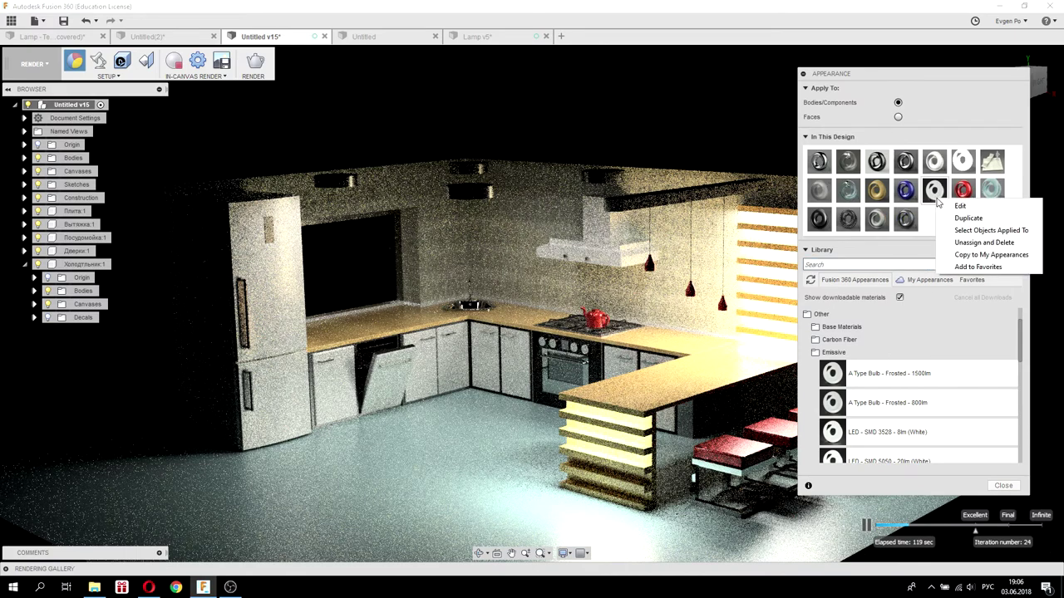
{"action": "left_click", "coordinate": [948, 206]}
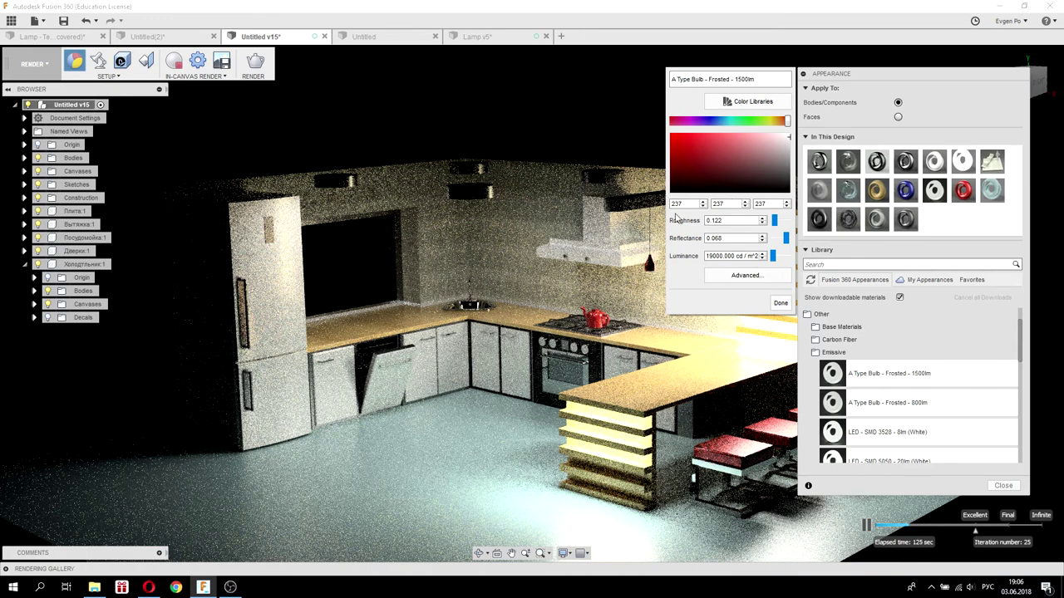
{"action": "left_click_drag", "start_coordinate": [773, 258], "coordinate": [779, 262]}
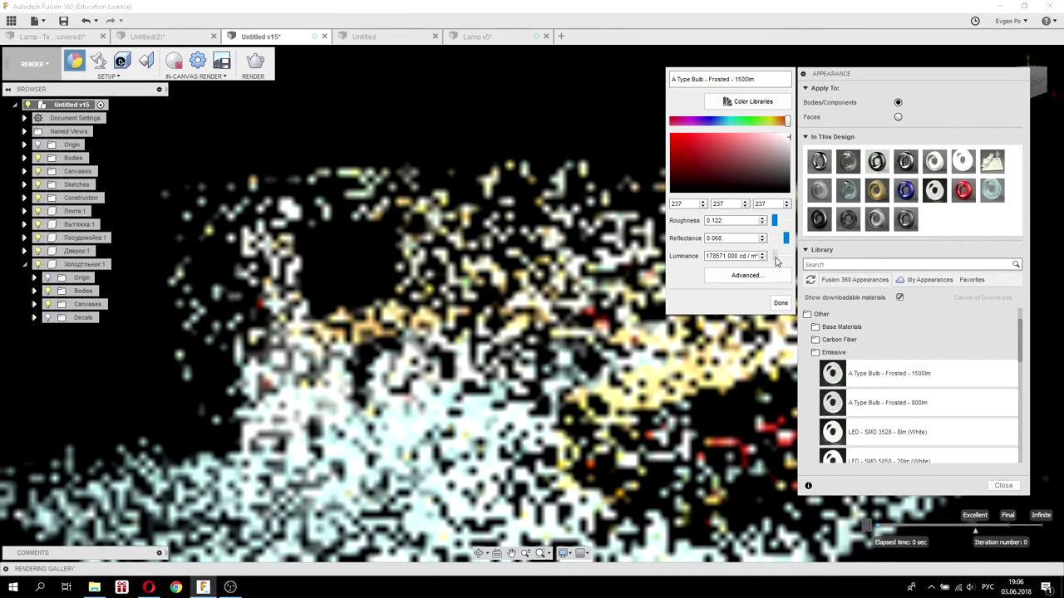
{"action": "left_click_drag", "start_coordinate": [779, 263], "coordinate": [775, 263]}
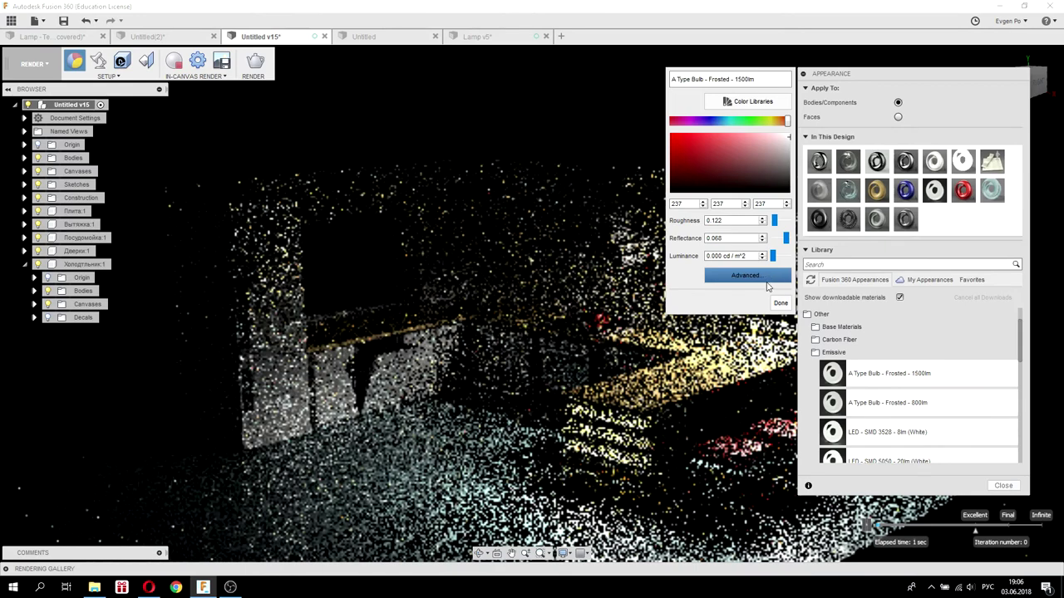
{"action": "left_click", "coordinate": [780, 302]}
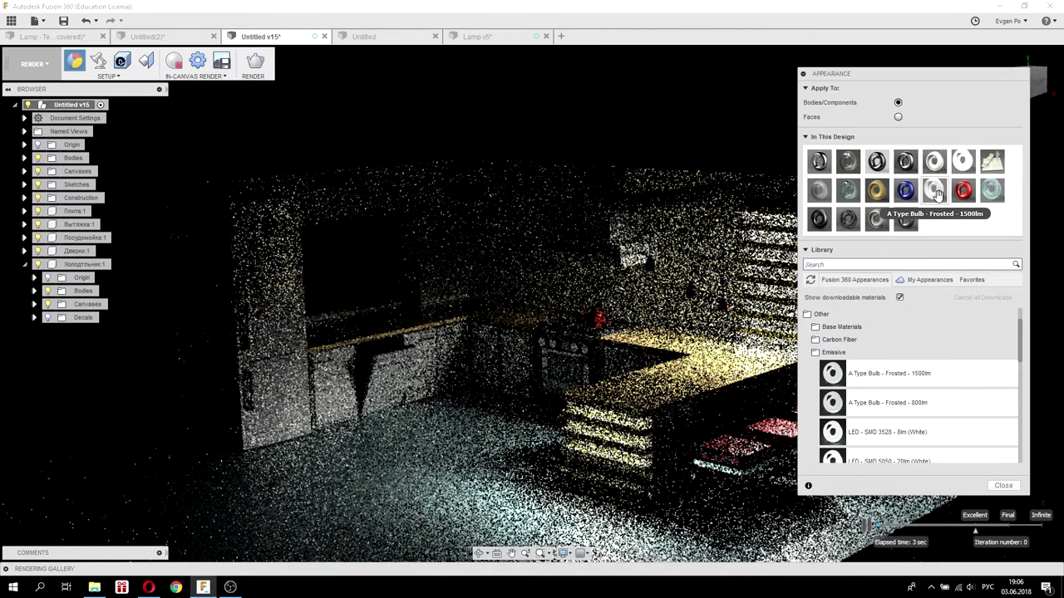
{"action": "left_click", "coordinate": [148, 587]}
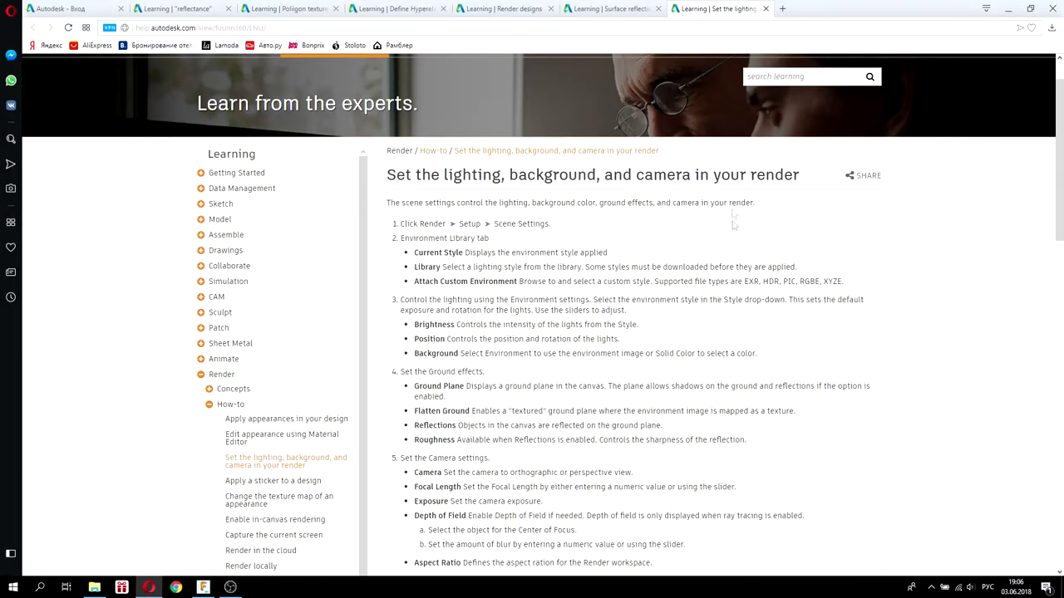
{"action": "scroll", "coordinate": [734, 240], "scroll_direction": "down", "scroll_amount": 5}
{"action": "scroll", "coordinate": [734, 241], "scroll_direction": "up", "scroll_amount": 5}
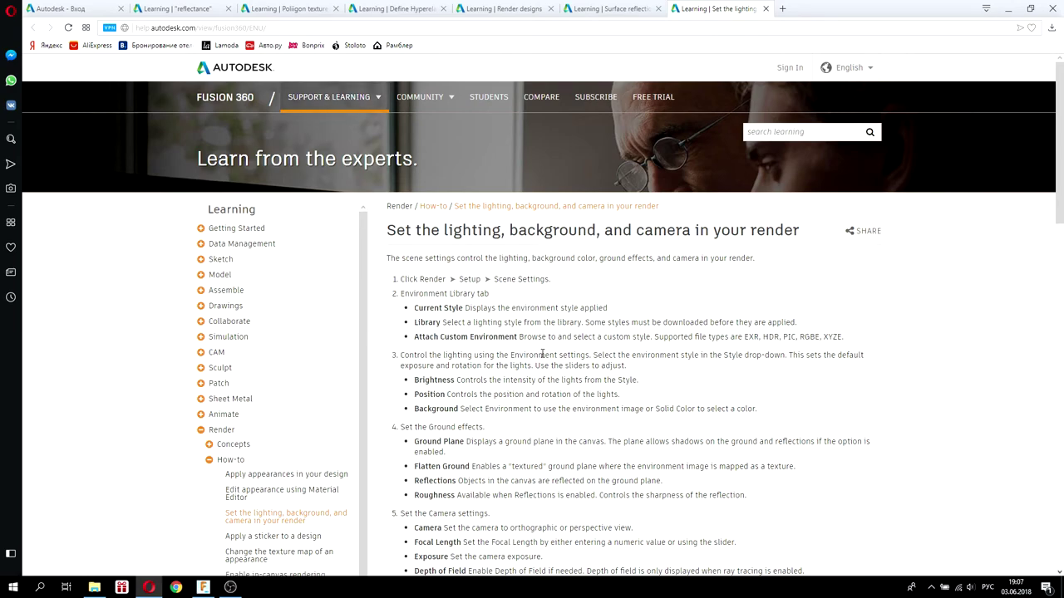
{"action": "scroll", "coordinate": [248, 220], "scroll_direction": "down", "scroll_amount": 1}
{"action": "scroll", "coordinate": [243, 243], "scroll_direction": "down", "scroll_amount": 1}
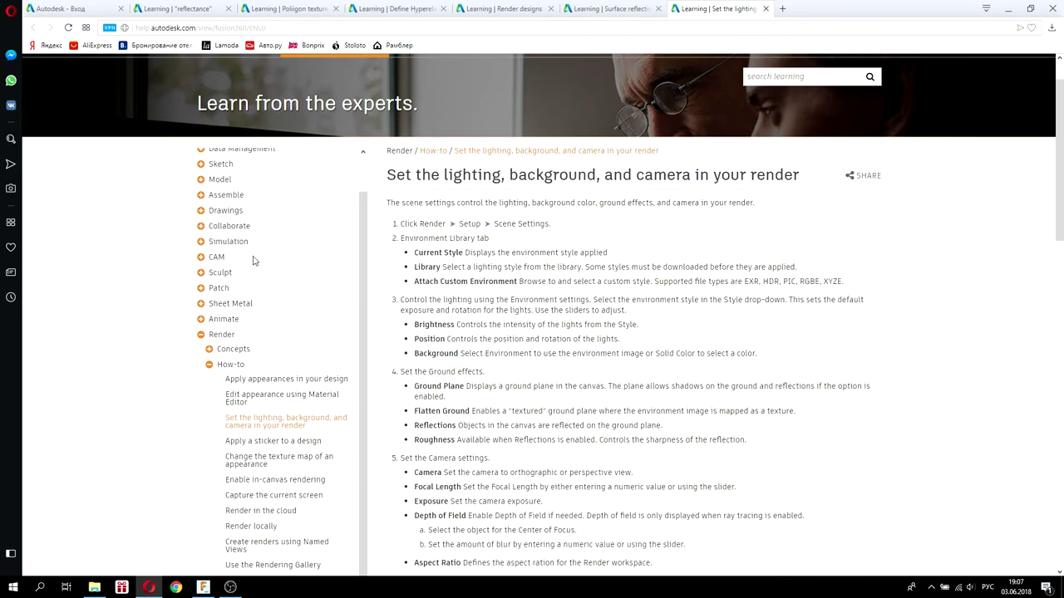
{"action": "scroll", "coordinate": [253, 261], "scroll_direction": "down", "scroll_amount": 2}
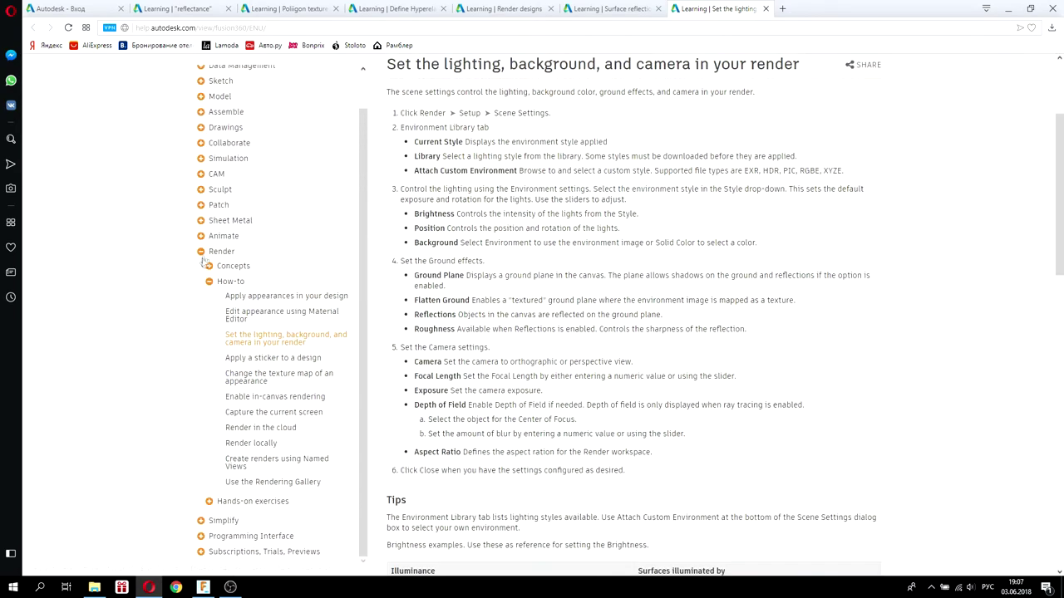
{"action": "left_click", "coordinate": [253, 333]}
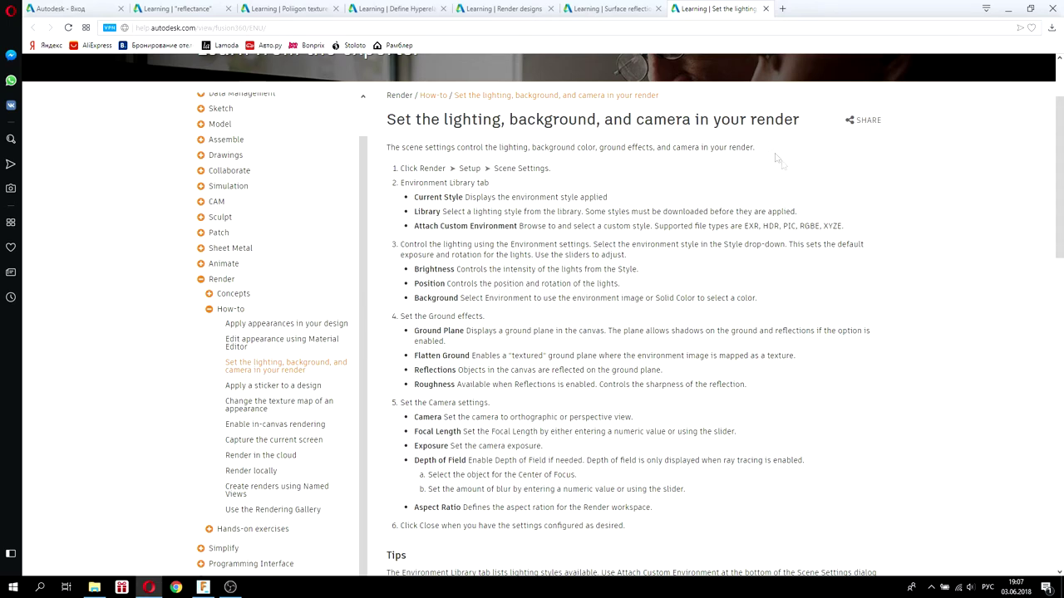
{"action": "scroll", "coordinate": [791, 197], "scroll_direction": "down", "scroll_amount": 5}
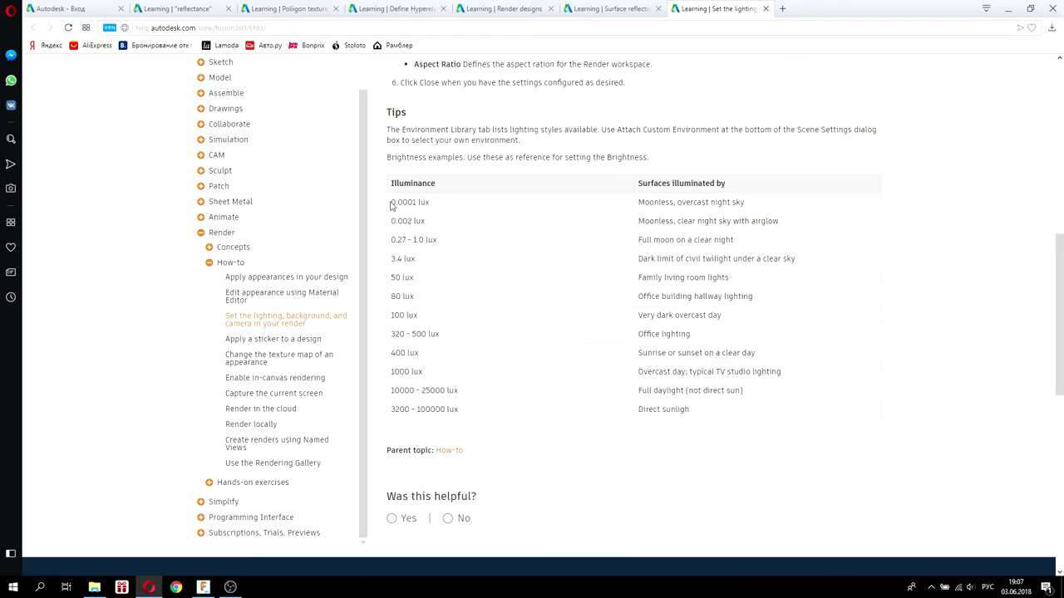
{"action": "left_click_drag", "start_coordinate": [392, 202], "coordinate": [458, 207]}
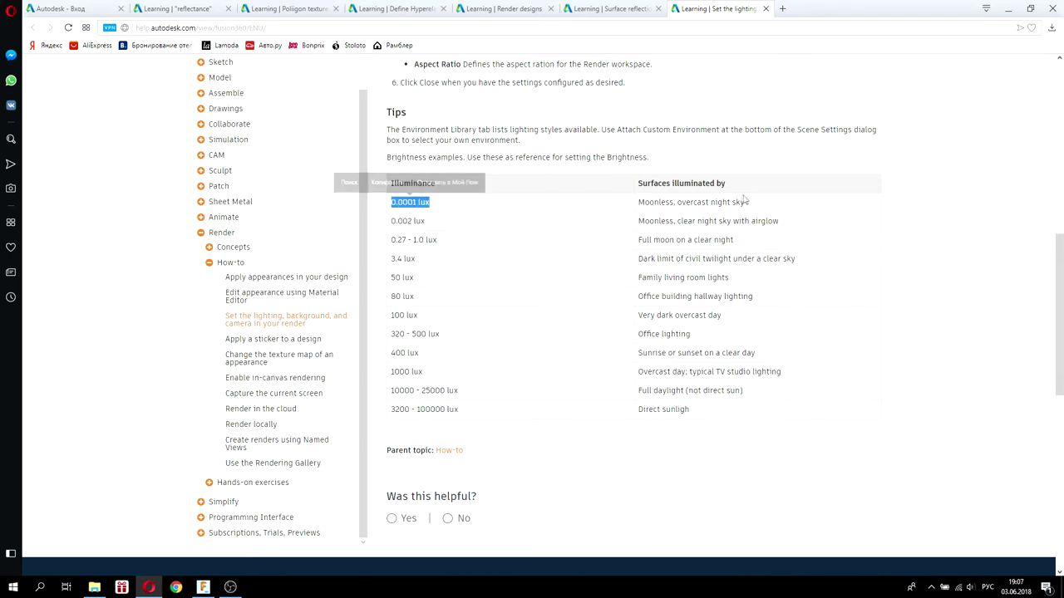
{"action": "left_click_drag", "start_coordinate": [754, 207], "coordinate": [640, 200]}
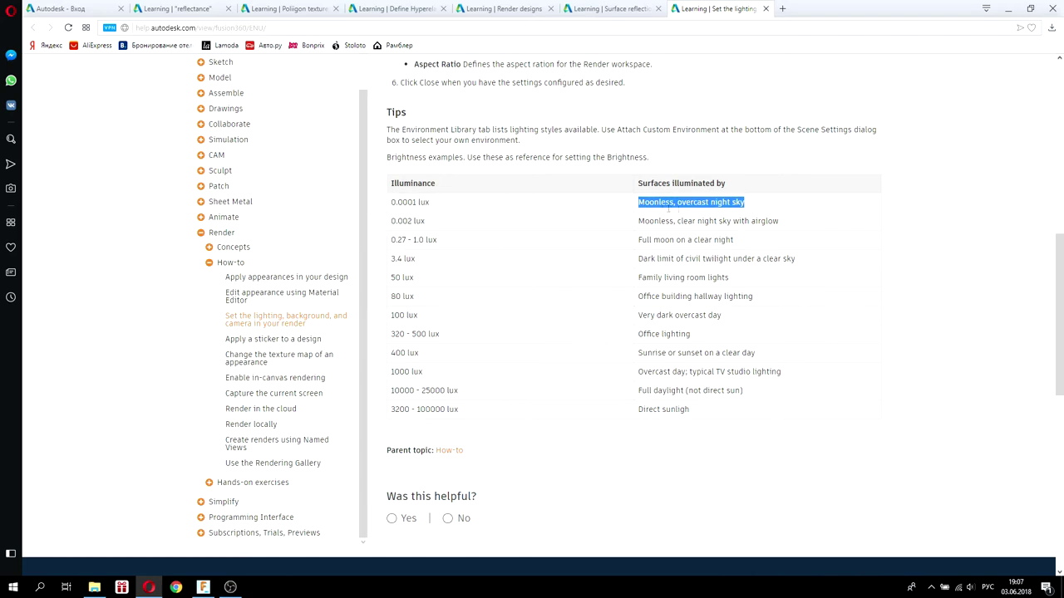
{"action": "left_click_drag", "start_coordinate": [782, 222], "coordinate": [640, 221]}
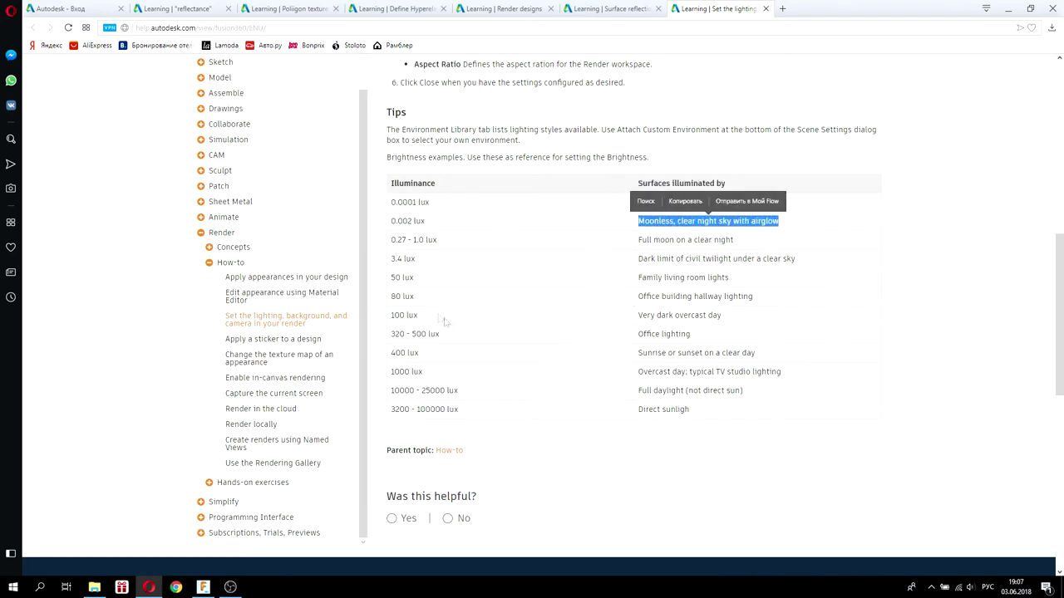
{"action": "left_click_drag", "start_coordinate": [474, 420], "coordinate": [388, 414]}
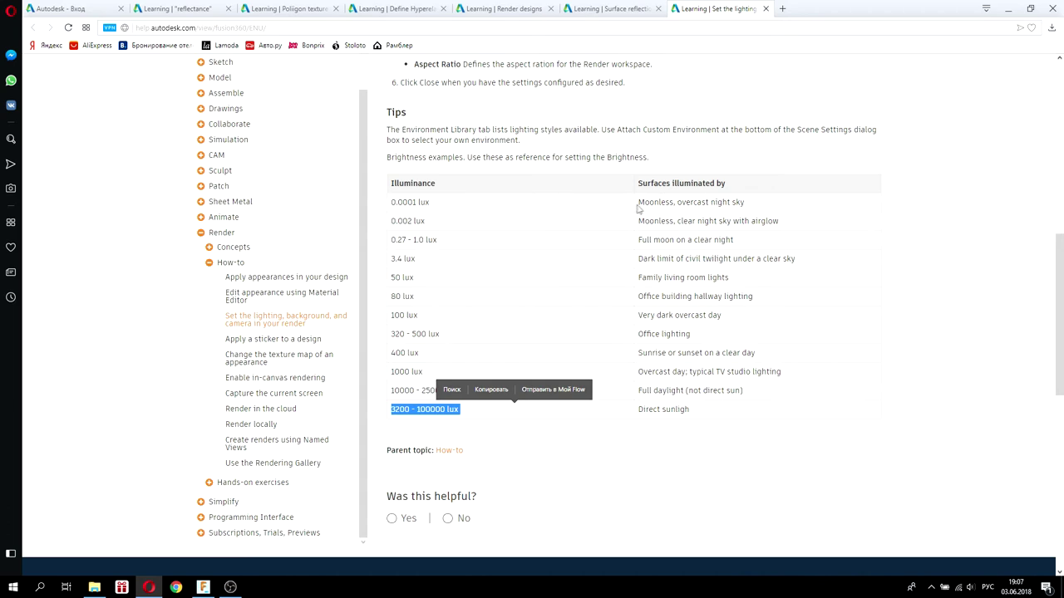
{"action": "left_click_drag", "start_coordinate": [640, 202], "coordinate": [766, 208]}
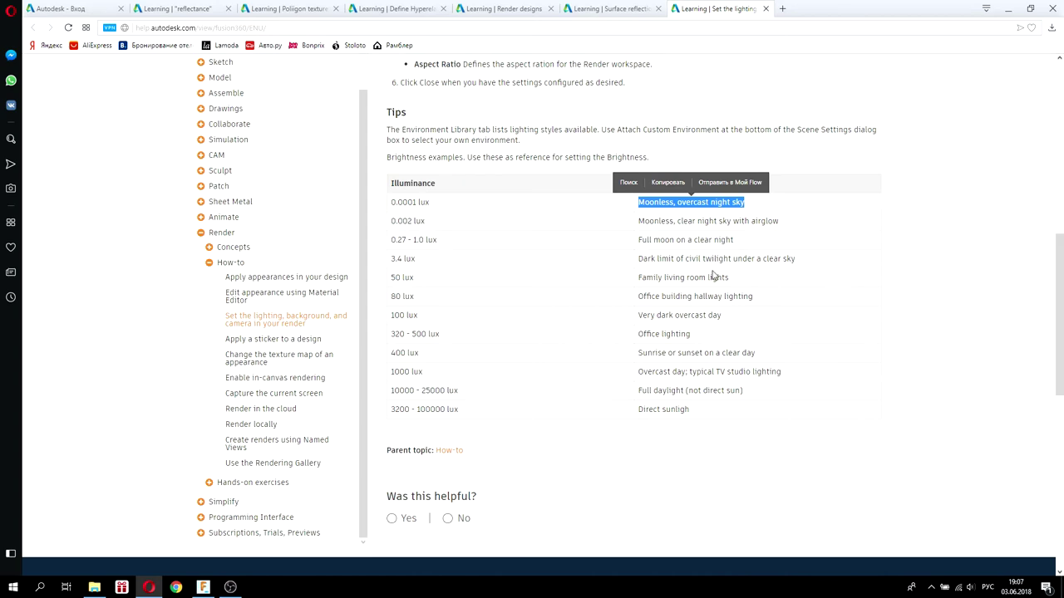
{"action": "scroll", "coordinate": [712, 316], "scroll_direction": "up", "scroll_amount": 3}
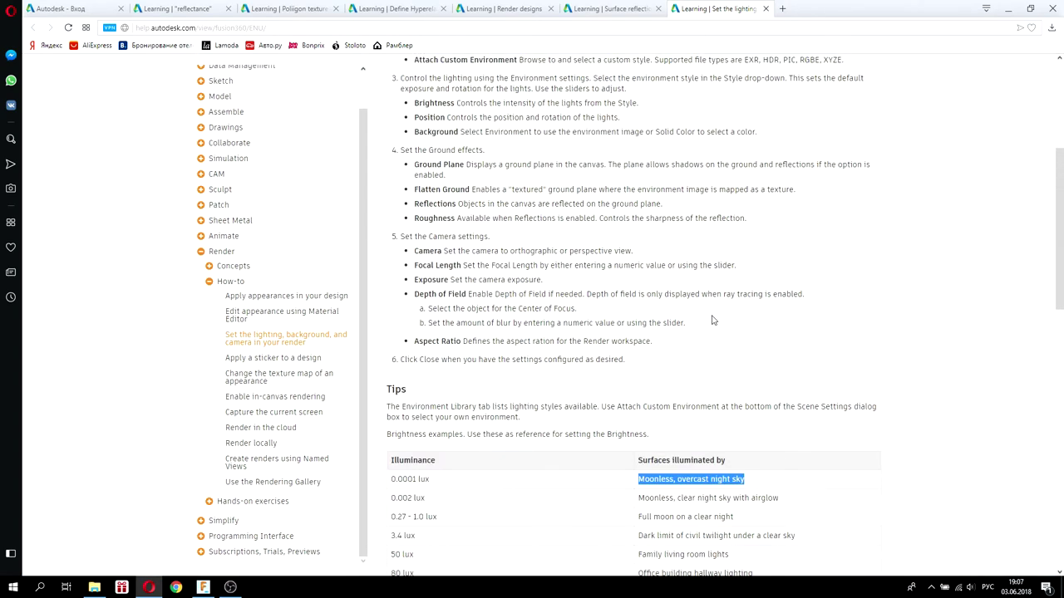
{"action": "left_click", "coordinate": [202, 589]}
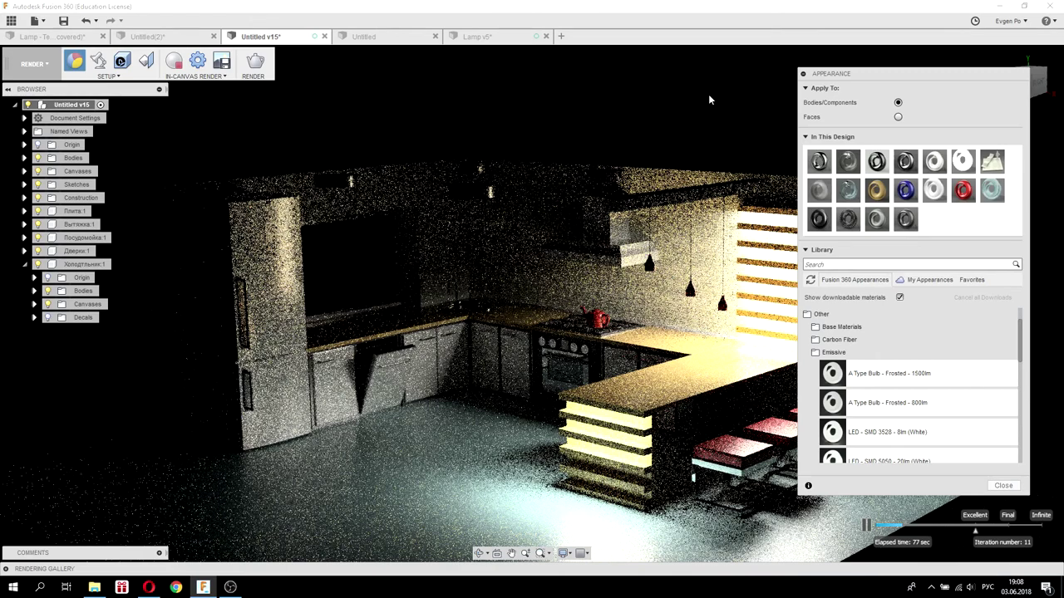
Close the Appearance panel and stop the live in-canvas render.
{"action": "mouse_move", "coordinate": [922, 80]}
{"action": "left_mouse_down"}
{"action": "mouse_move", "coordinate": [940, 352]}
{"action": "mouse_move", "coordinate": [901, 80]}
{"action": "left_mouse_up"}
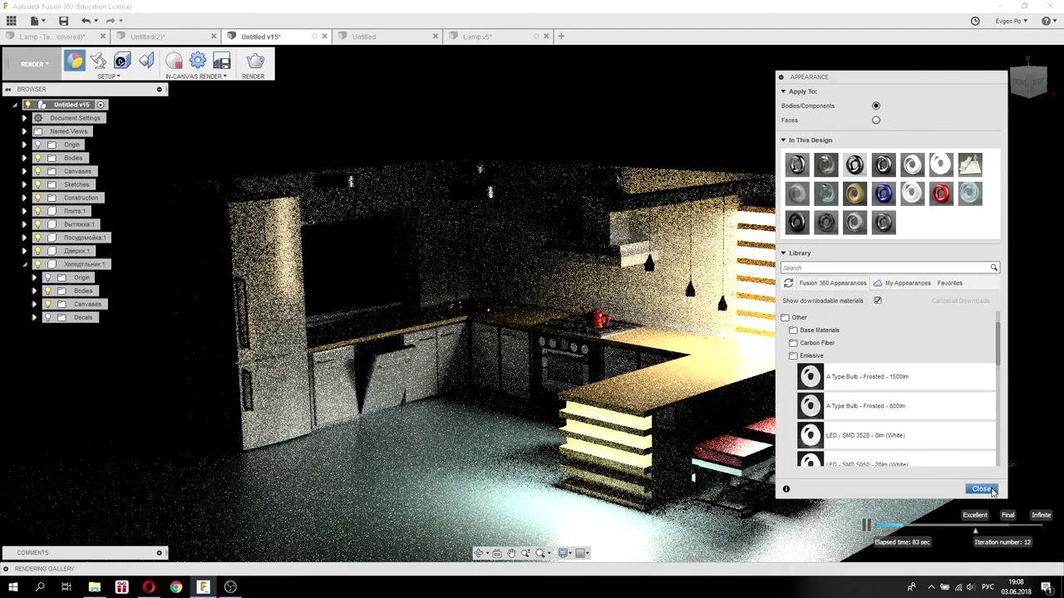
{"action": "left_click", "coordinate": [982, 489]}
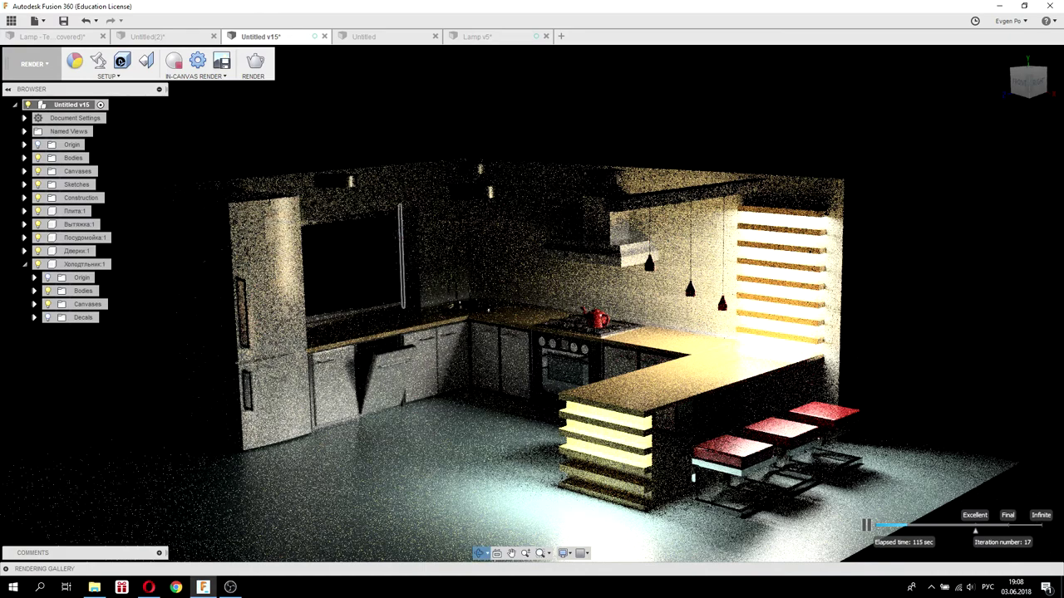
{"action": "middle_click_drag", "start_coordinate": [389, 218], "coordinate": [397, 235], "text": "shift"}
{"action": "left_click", "coordinate": [172, 62]}
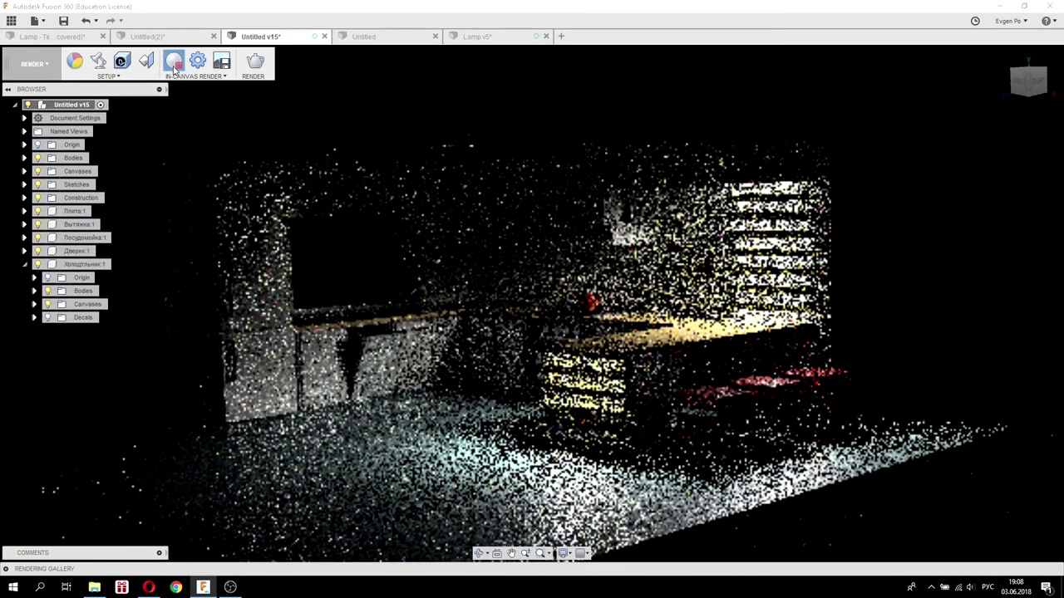
Raise environment brightness to about 1159 lx to light the kitchen.
{"action": "left_click", "coordinate": [98, 61]}
{"action": "left_click_drag", "start_coordinate": [928, 181], "coordinate": [932, 180]}
{"action": "left_click", "coordinate": [991, 469]}
{"action": "middle_click_drag", "start_coordinate": [995, 471], "coordinate": [578, 218], "text": "shift"}
Duplicate the frosted bulb appearance and change the copy's colour to a pale green.
{"action": "left_click", "coordinate": [76, 61]}
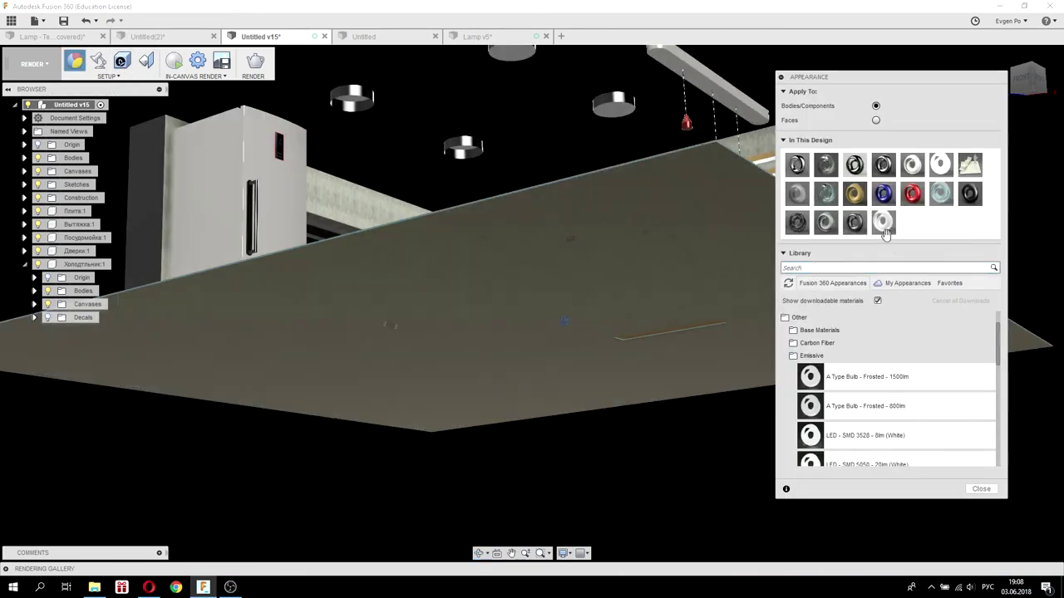
{"action": "right_click", "coordinate": [883, 226]}
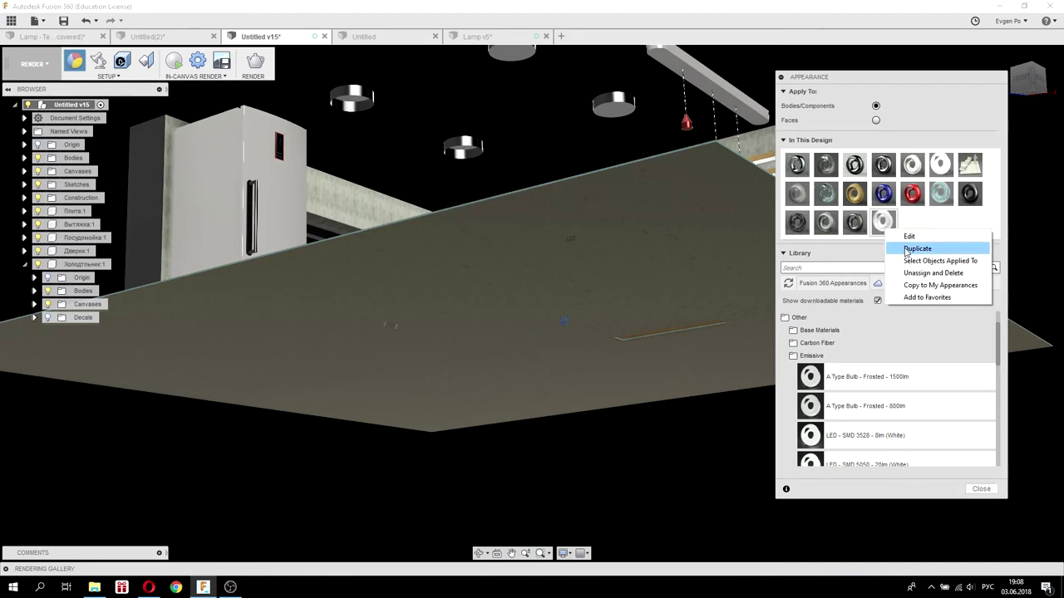
{"action": "left_click", "coordinate": [906, 249]}
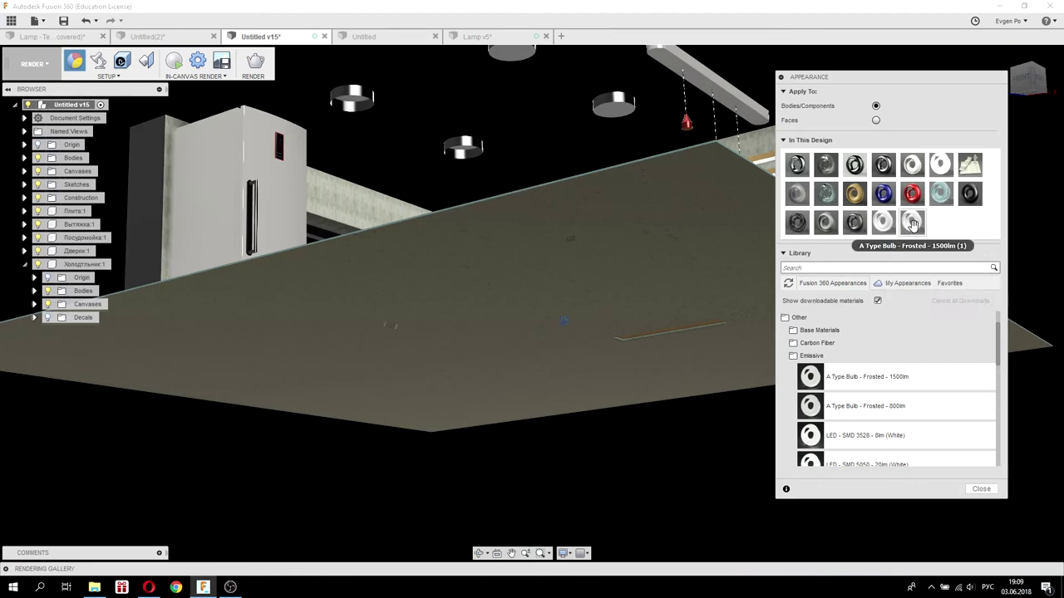
{"action": "right_click", "coordinate": [912, 224]}
{"action": "left_click", "coordinate": [935, 232]}
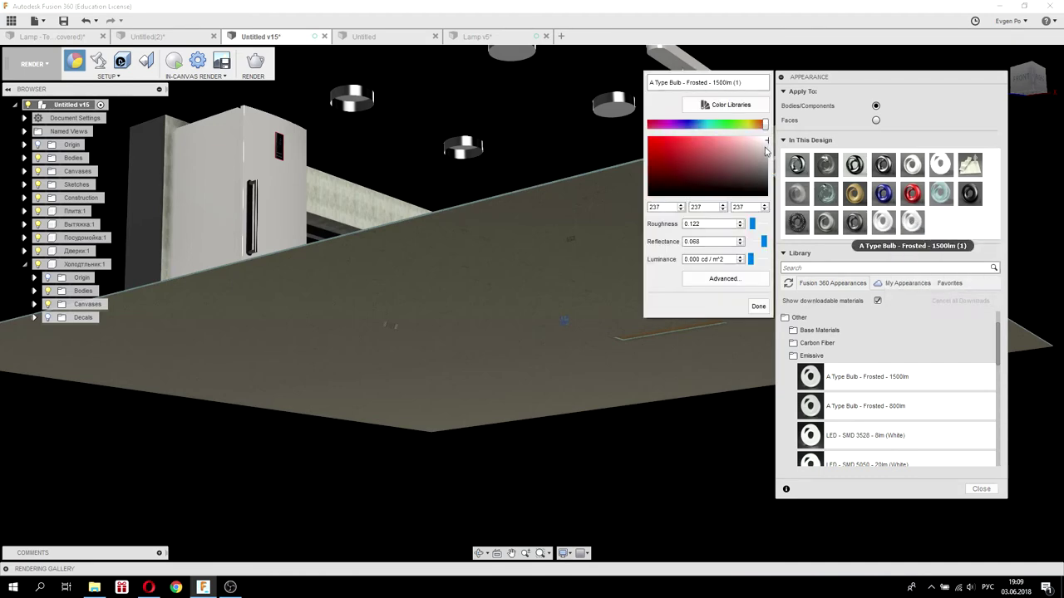
{"action": "left_click", "coordinate": [673, 147]}
{"action": "left_click_drag", "start_coordinate": [689, 130], "coordinate": [687, 129]}
{"action": "left_click_drag", "start_coordinate": [757, 125], "coordinate": [736, 127]}
{"action": "left_click", "coordinate": [719, 148]}
{"action": "left_click", "coordinate": [756, 306]}
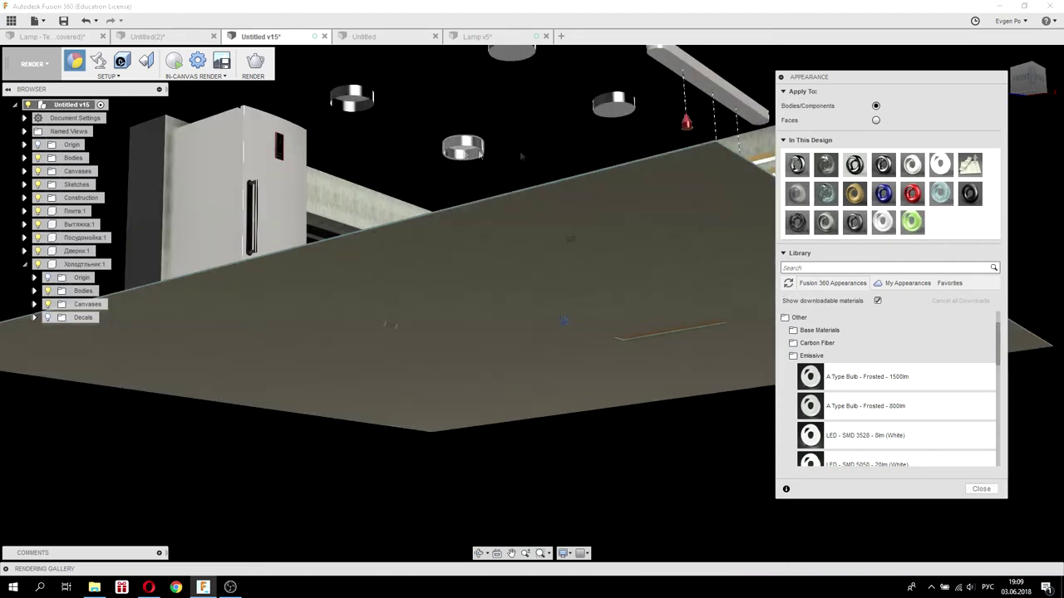
With Apply To set to Faces, apply the pale green bulb appearance to the lamp faces.
{"action": "left_click", "coordinate": [875, 120]}
{"action": "scroll", "coordinate": [462, 154], "scroll_direction": "up", "scroll_amount": 1}
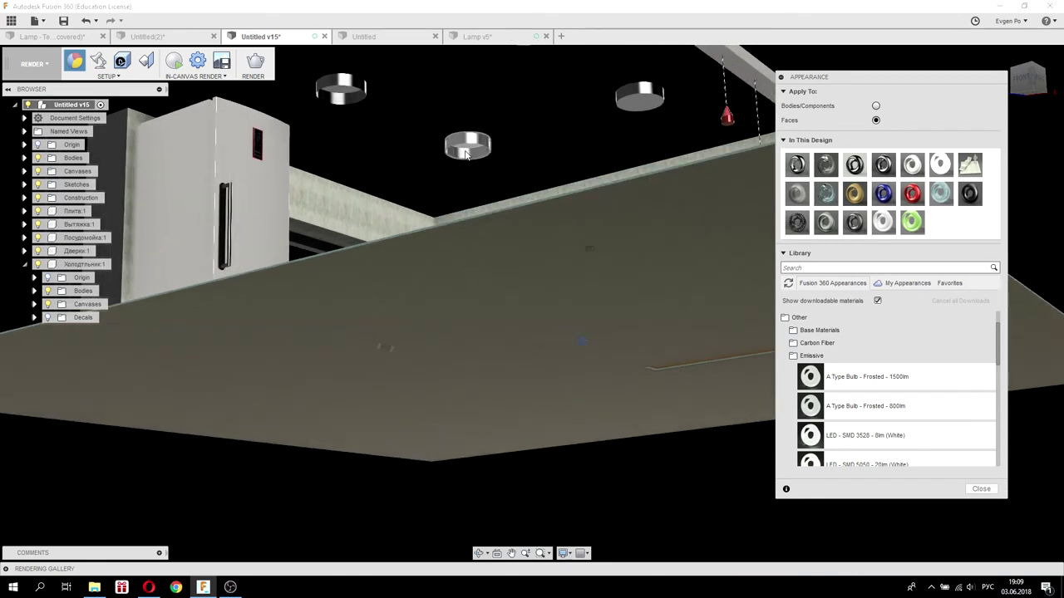
{"action": "scroll", "coordinate": [467, 148], "scroll_direction": "up", "scroll_amount": 2}
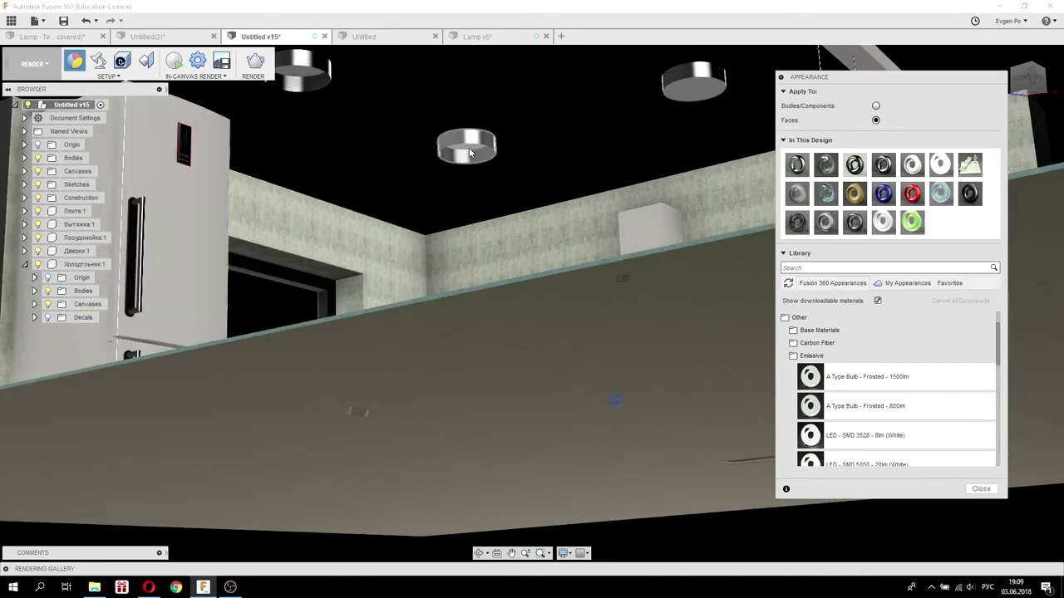
{"action": "left_click", "coordinate": [470, 149]}
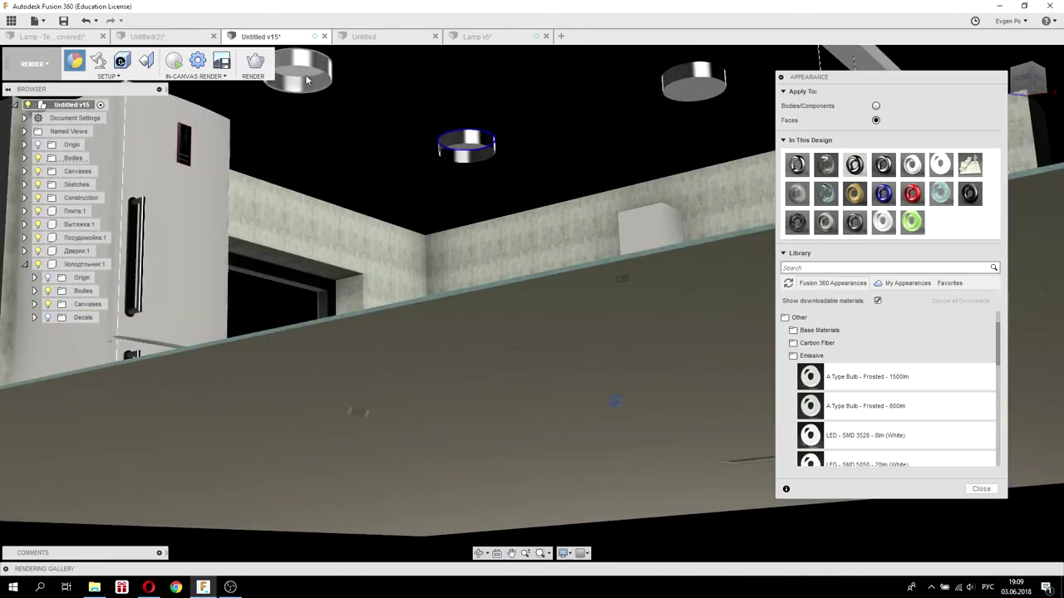
{"action": "left_click_drag", "start_coordinate": [912, 222], "coordinate": [310, 75]}
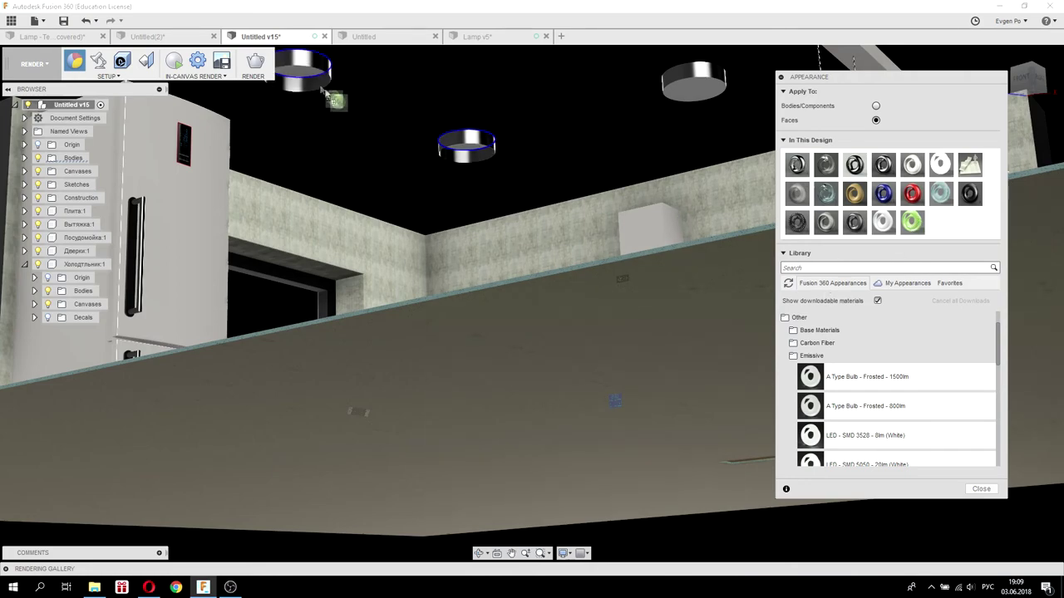
{"action": "middle_click_drag", "start_coordinate": [394, 141], "coordinate": [465, 216], "text": "shift"}
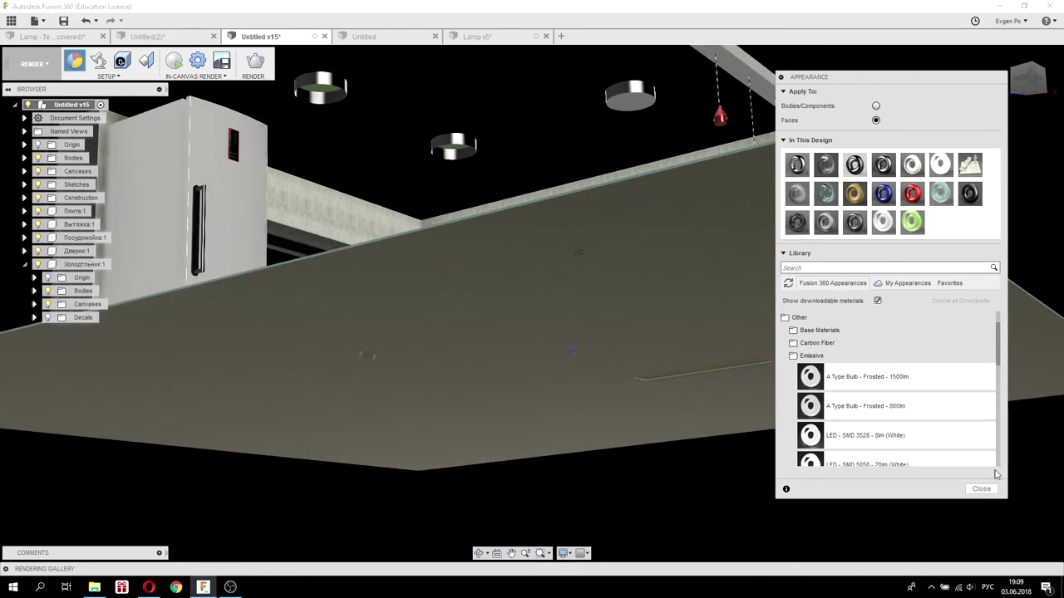
{"action": "left_click", "coordinate": [981, 489]}
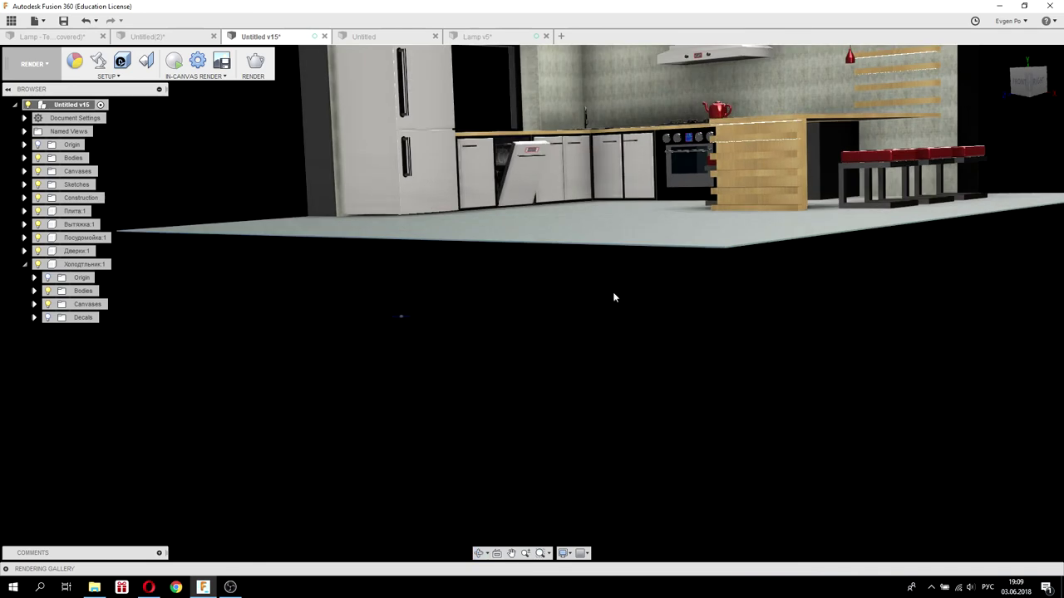
From an elevated view, set Scene Settings brightness to 0 lx and launch the in-canvas render.
{"action": "scroll", "coordinate": [612, 291], "scroll_direction": "down", "scroll_amount": 3}
{"action": "middle_click_drag", "start_coordinate": [615, 291], "coordinate": [634, 160], "text": "shift"}
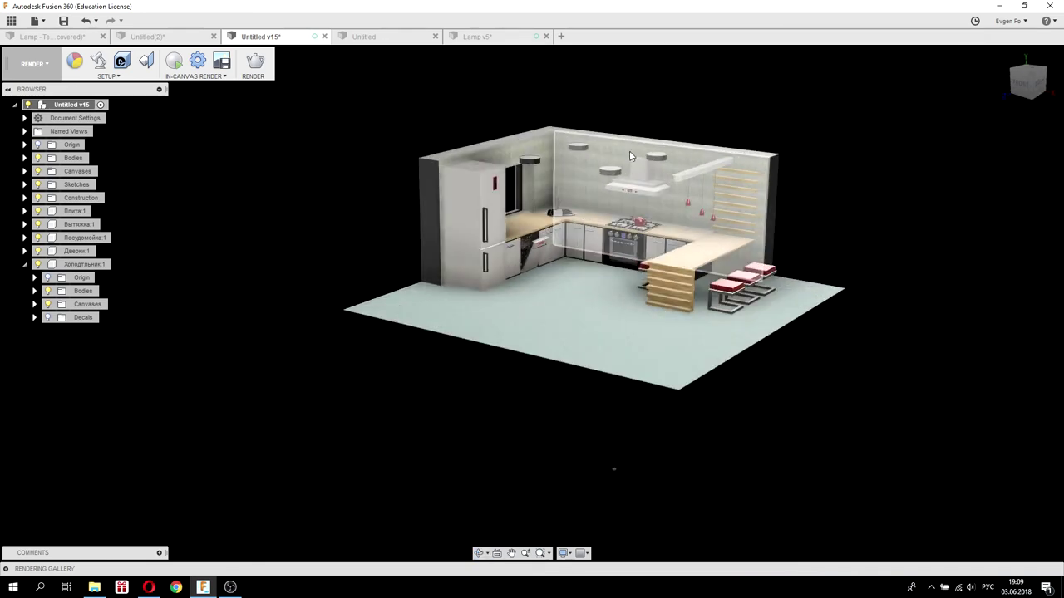
{"action": "scroll", "coordinate": [634, 160], "scroll_direction": "up", "scroll_amount": 3}
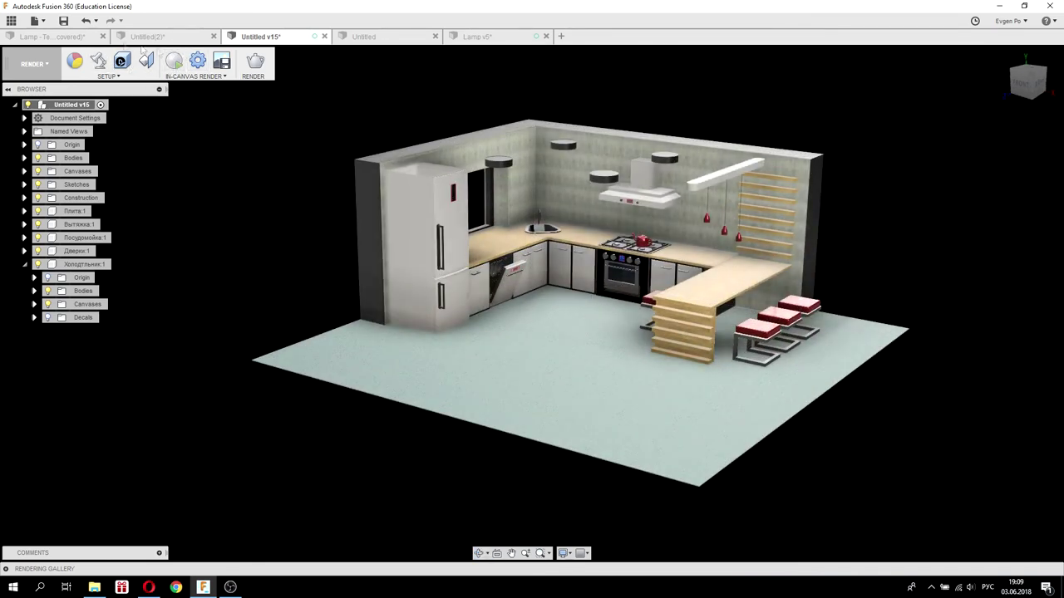
{"action": "left_click", "coordinate": [98, 61]}
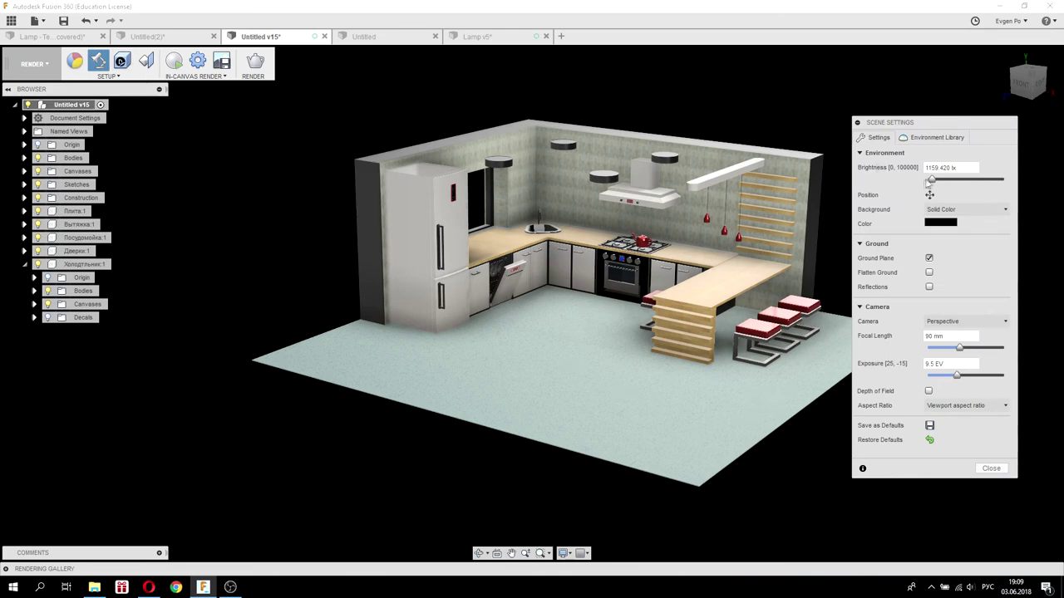
{"action": "left_click", "coordinate": [928, 181]}
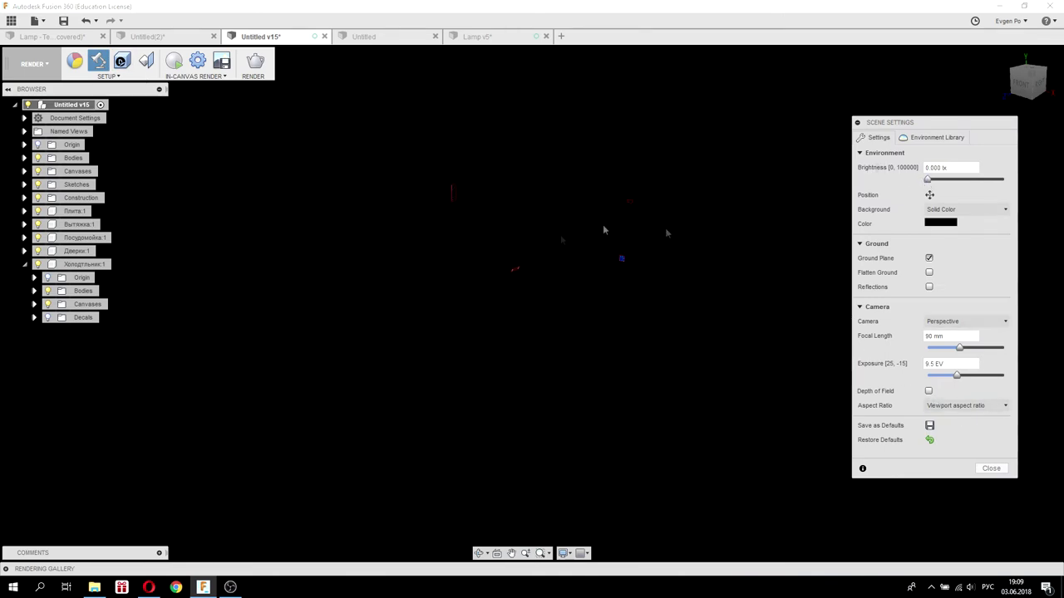
{"action": "left_click", "coordinate": [998, 469]}
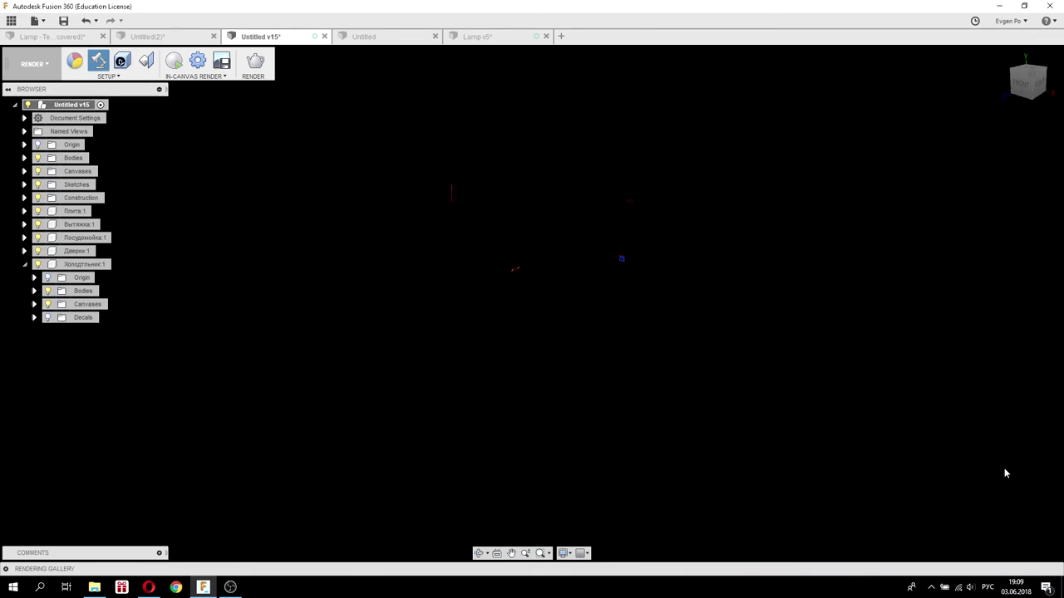
{"action": "left_click", "coordinate": [174, 61]}
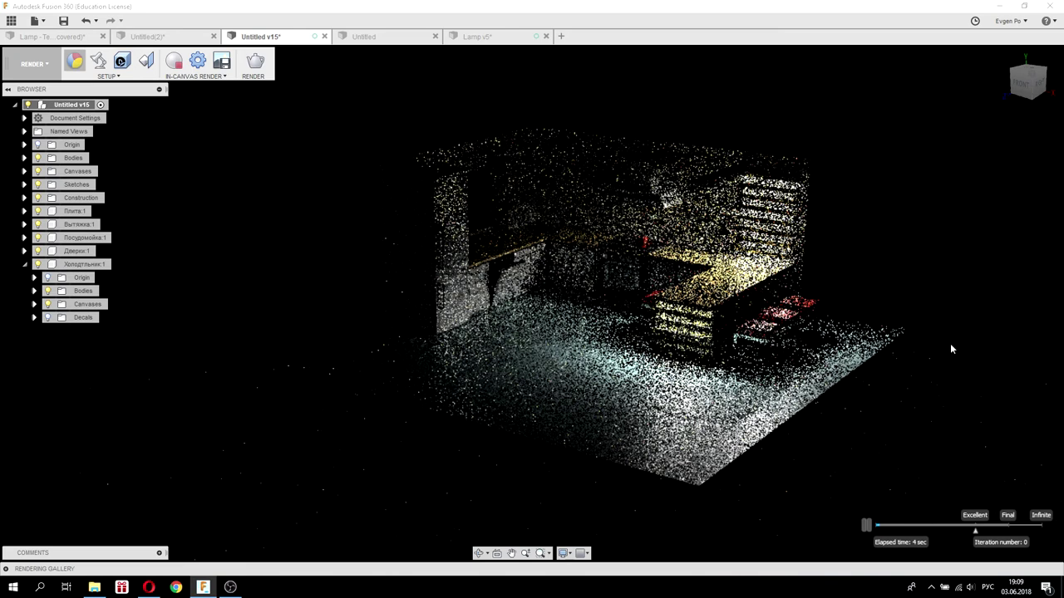
Give the frosted bulb appearance 107143 cd/m² luminance and a dark green colour.
{"action": "right_click", "coordinate": [894, 233]}
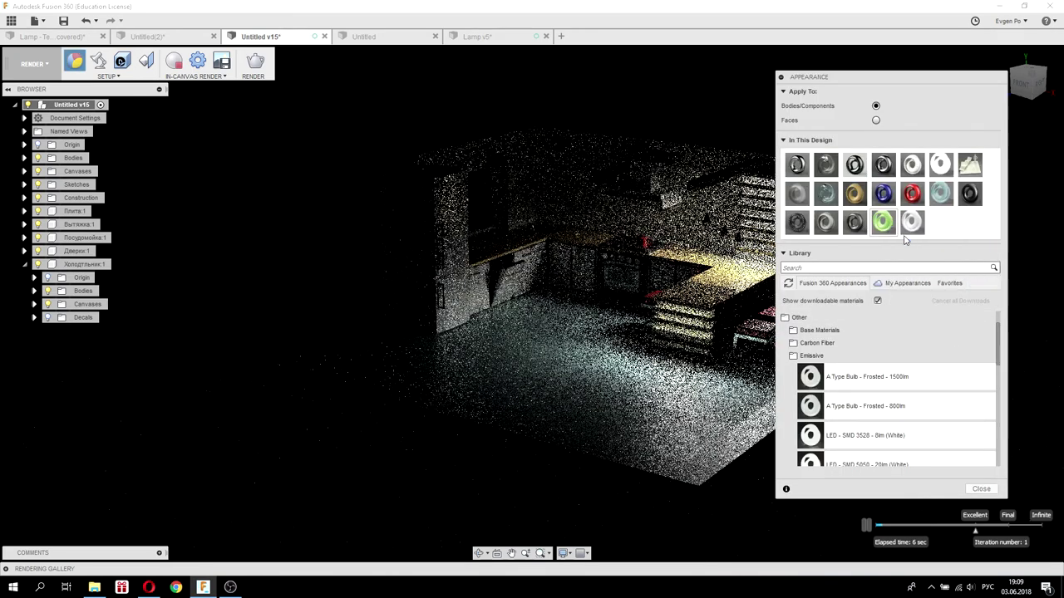
{"action": "left_click", "coordinate": [906, 238]}
{"action": "type", "text": "250000"}
{"action": "key", "text": "Return"}
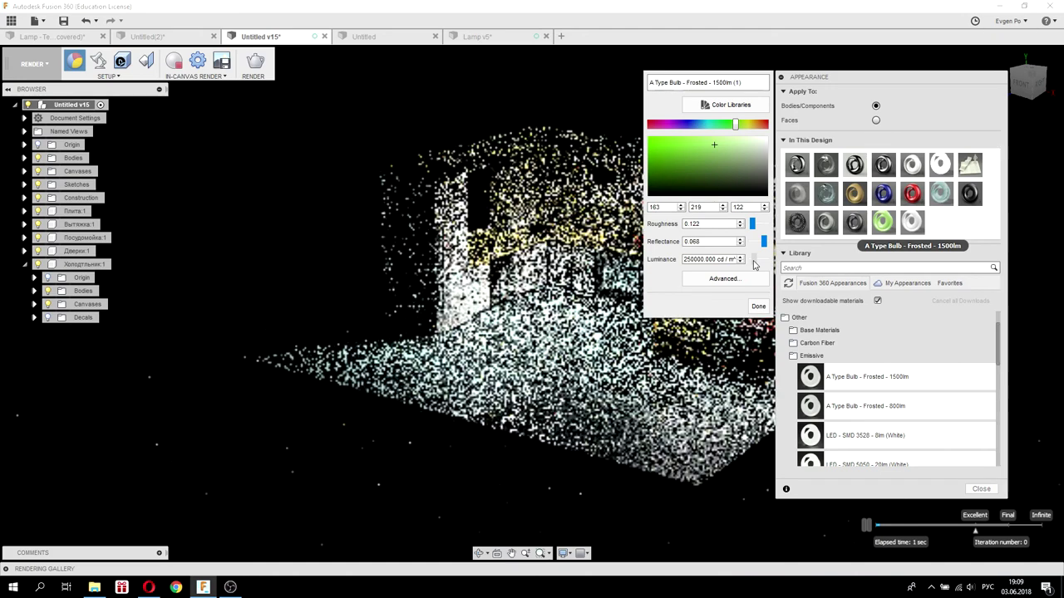
{"action": "left_click", "coordinate": [752, 260]}
{"action": "left_click_drag", "start_coordinate": [713, 158], "coordinate": [671, 177]}
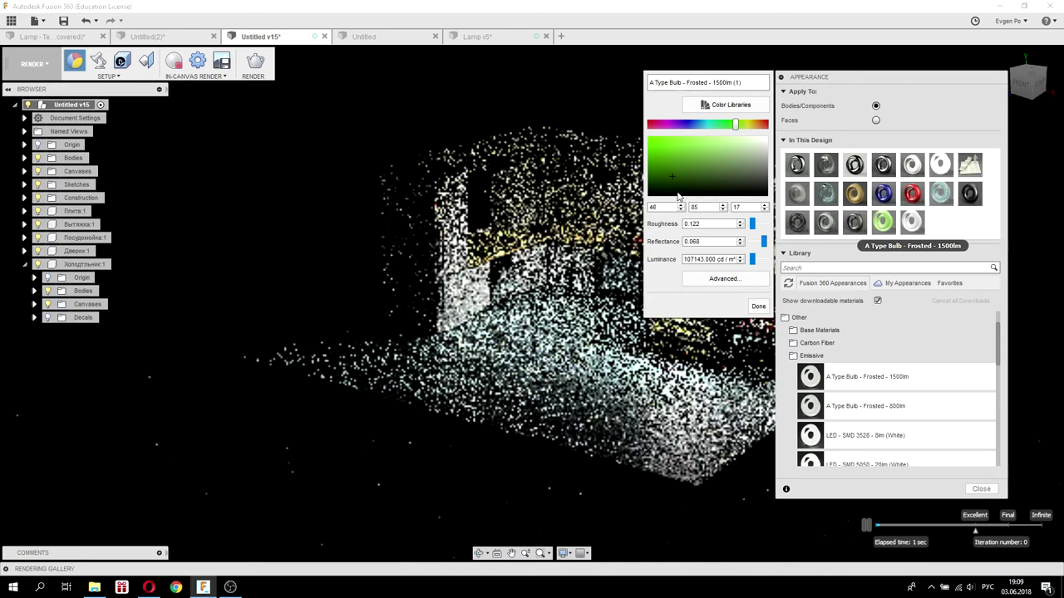
{"action": "left_click", "coordinate": [663, 182]}
{"action": "left_click", "coordinate": [660, 181]}
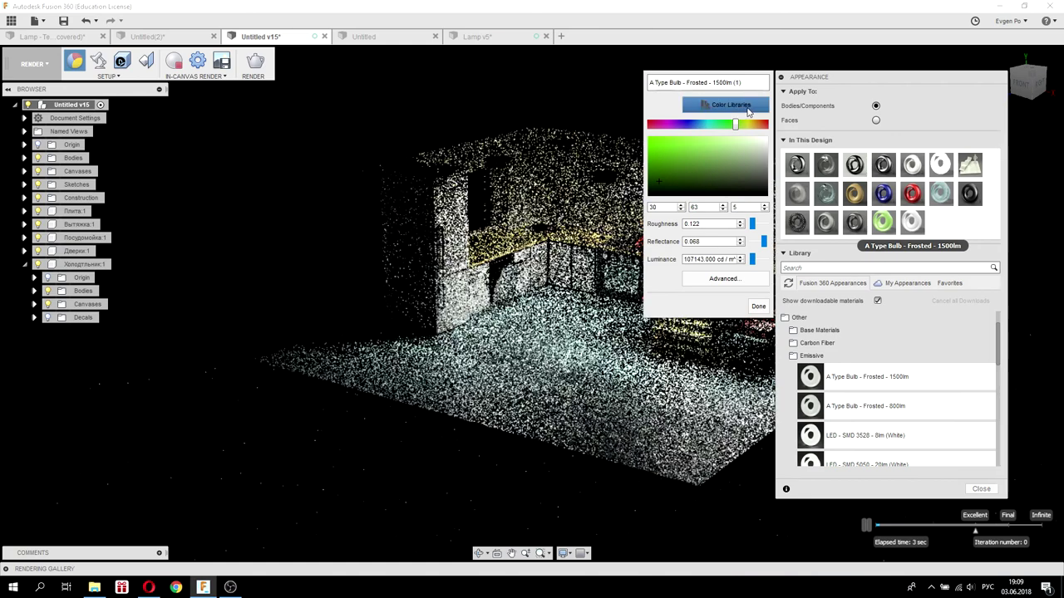
Set the bulb's emissive filter colour to PANTONE 10198 C and apply the material changes.
{"action": "left_click", "coordinate": [748, 286]}
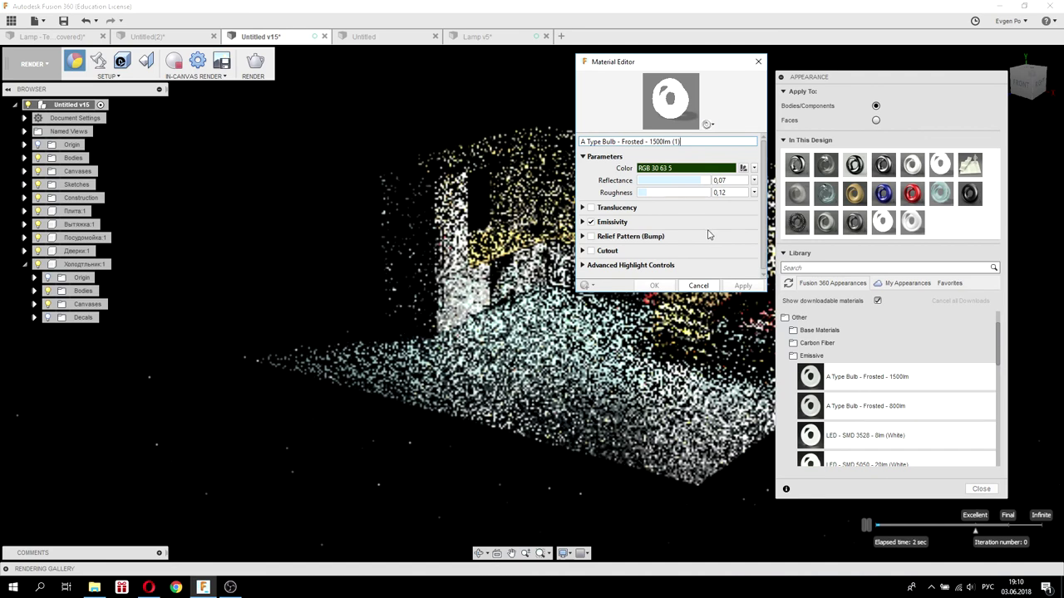
{"action": "left_click", "coordinate": [583, 221]}
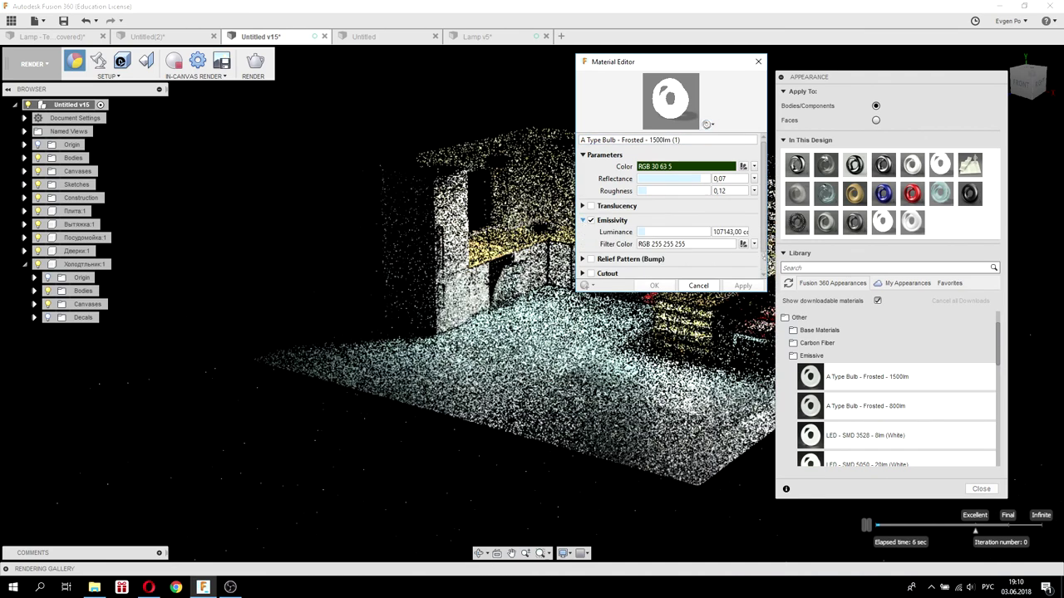
{"action": "left_click", "coordinate": [743, 246]}
{"action": "left_click_drag", "start_coordinate": [640, 166], "coordinate": [639, 310]}
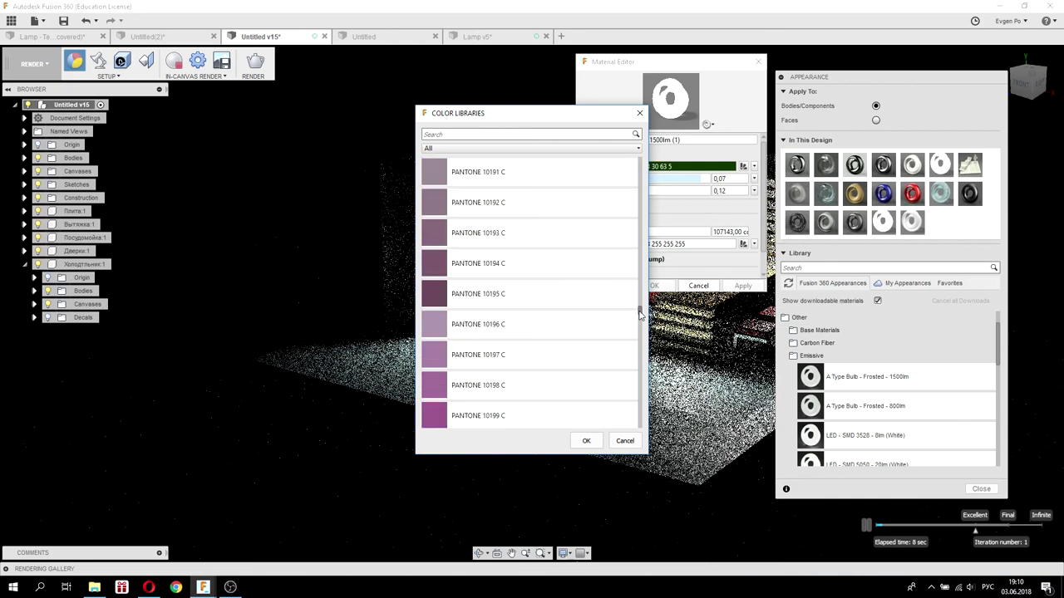
{"action": "left_click", "coordinate": [499, 385]}
{"action": "left_click", "coordinate": [586, 441]}
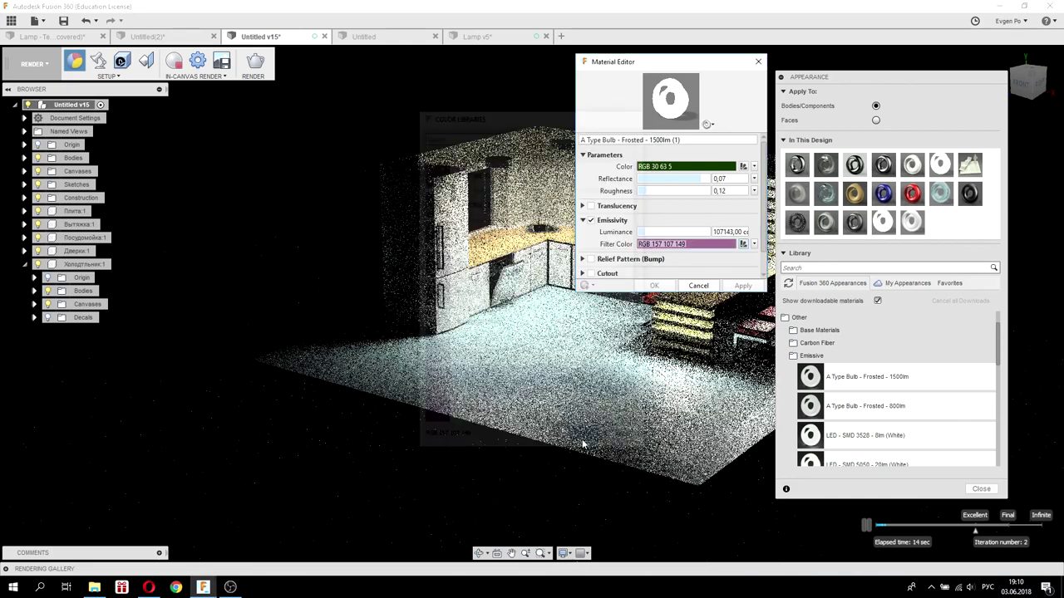
{"action": "left_click", "coordinate": [743, 285]}
{"action": "left_click", "coordinate": [659, 285]}
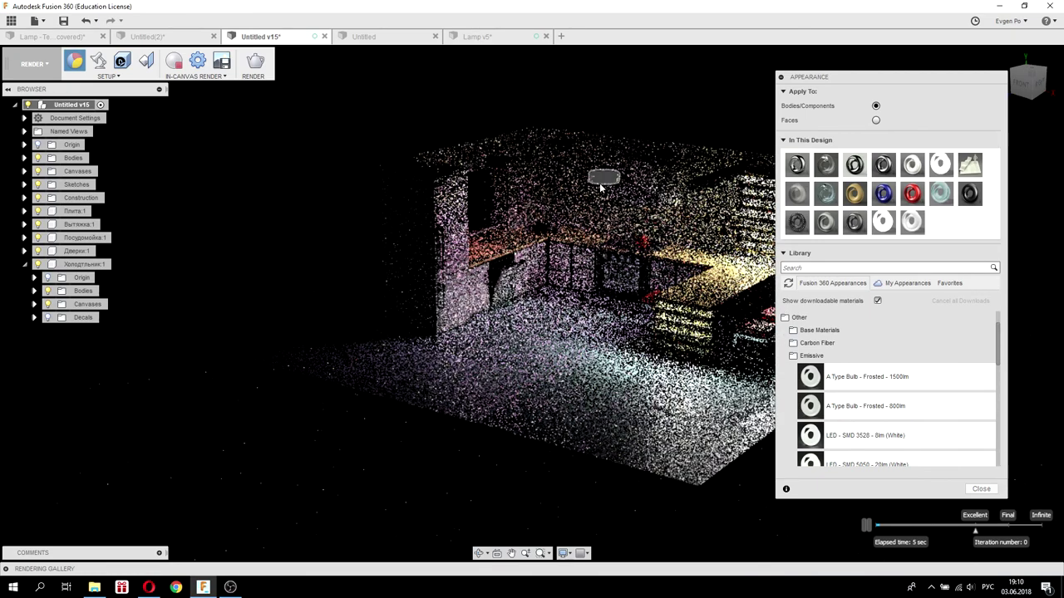
Close the Appearance dialog so the kitchen render refines under mauve-tinted lamplight.
{"action": "left_click", "coordinate": [980, 491]}
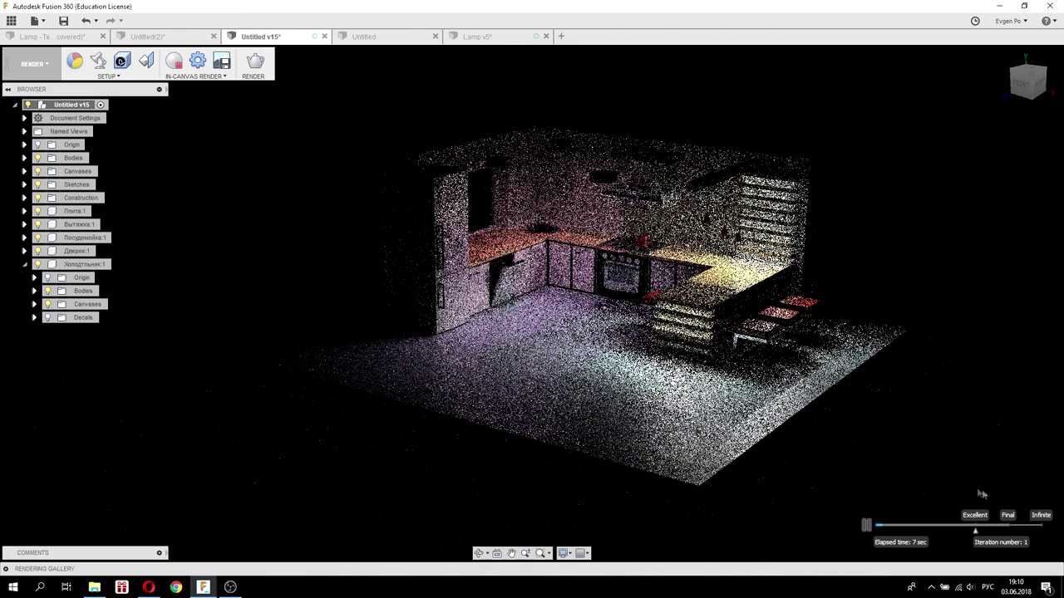